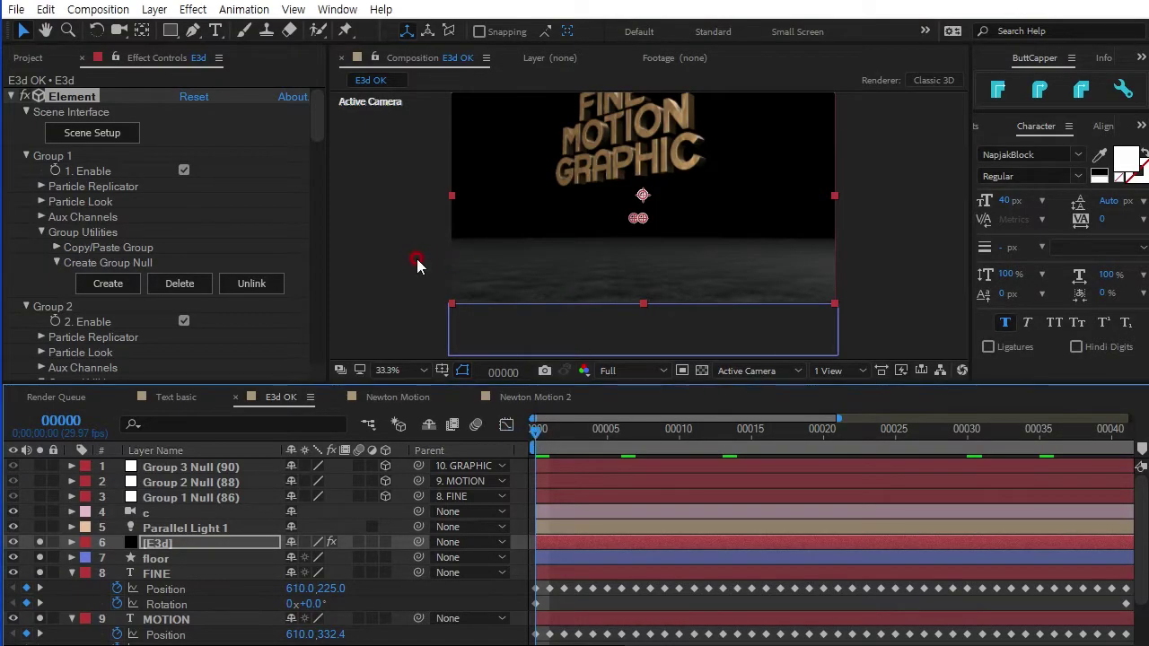
Pan the gold 'FINE MOTION GRAPHIC' text view and maximize the composition viewer with the ` key
{"action": "left_click_drag", "start_coordinate": [738, 186], "coordinate": [746, 221]}
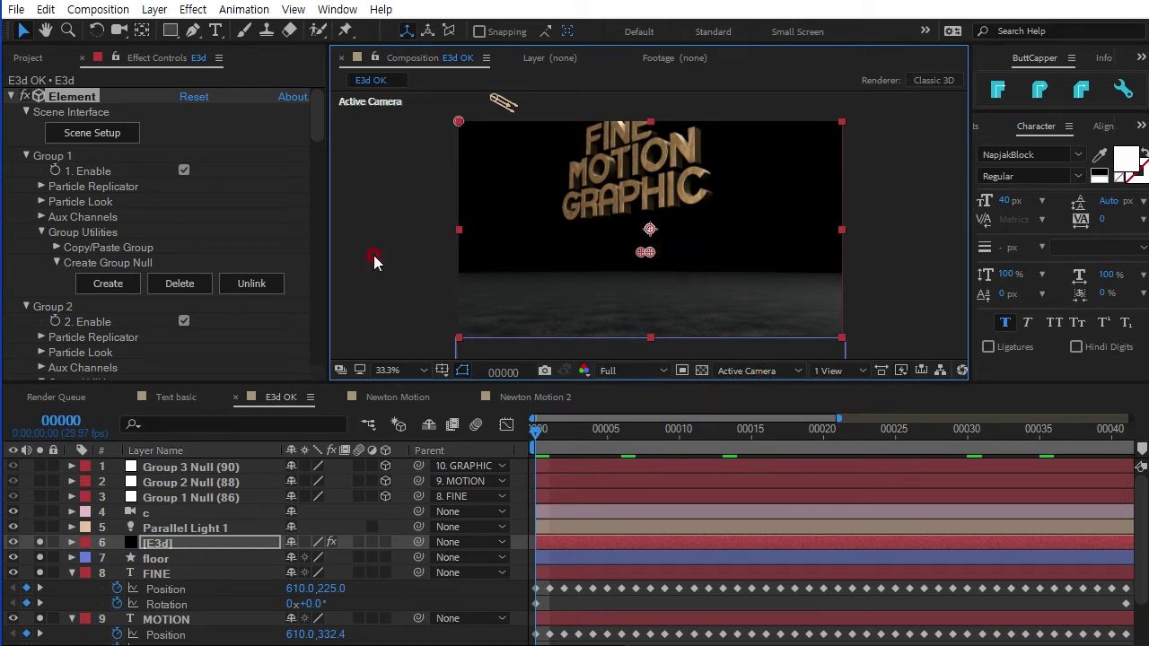
{"action": "key", "text": "grave"}
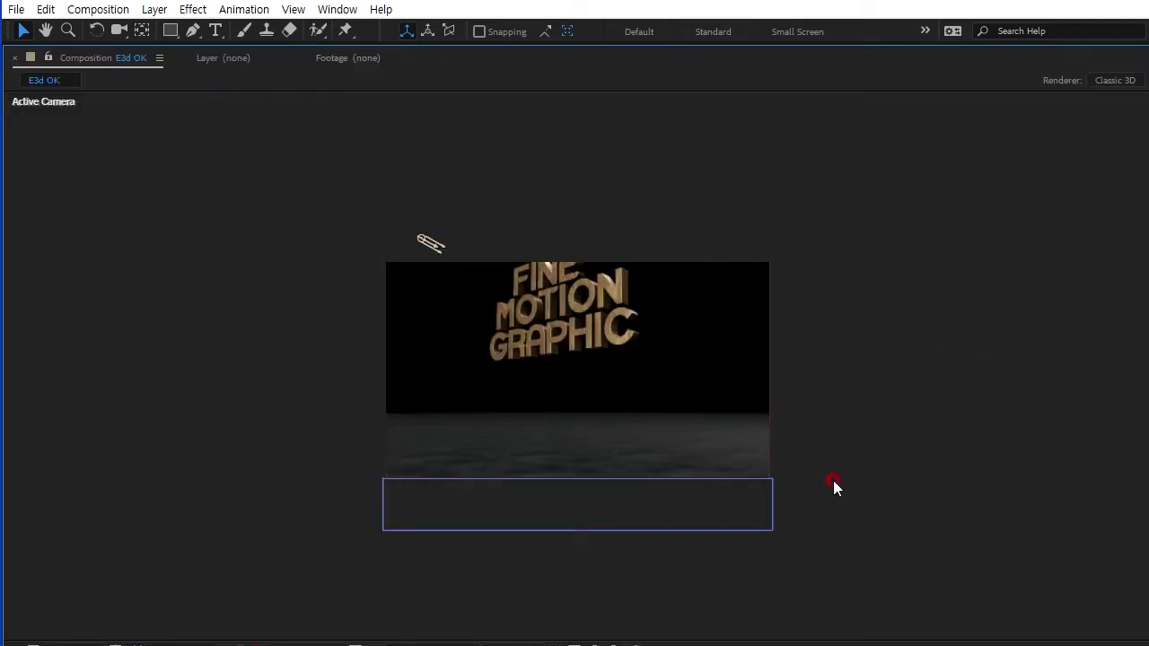
Play the finished falling gold-text preview, restore the panels and switch to Text basic
{"action": "key", "text": "space"}
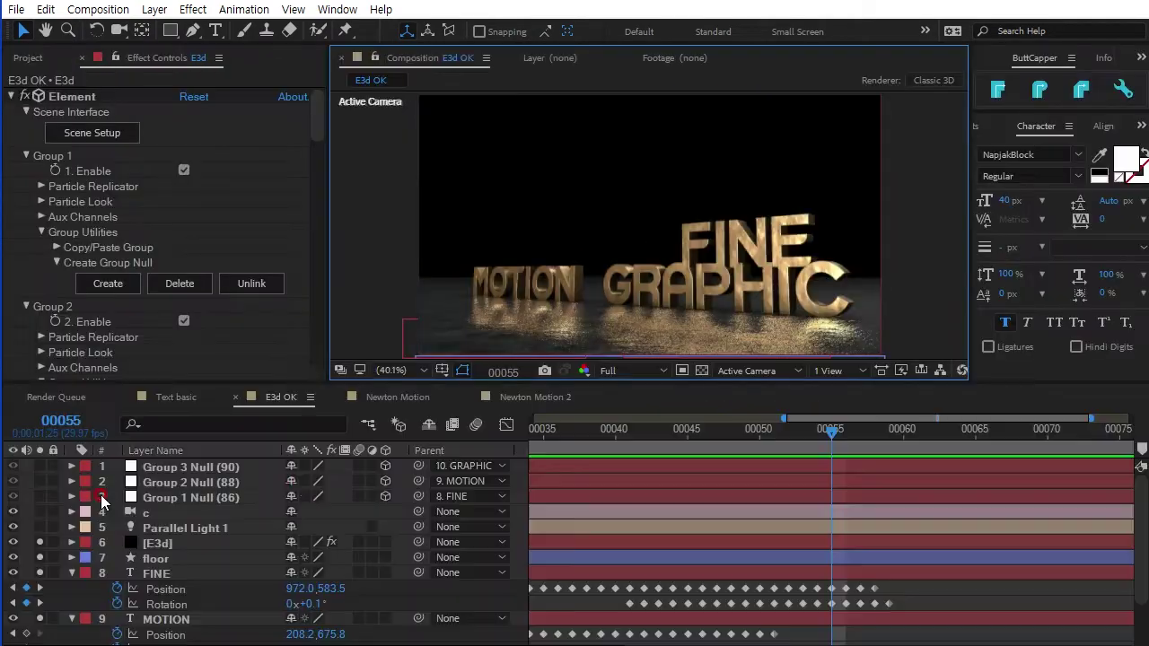
{"action": "key", "text": "grave"}
{"action": "left_click", "coordinate": [178, 398]}
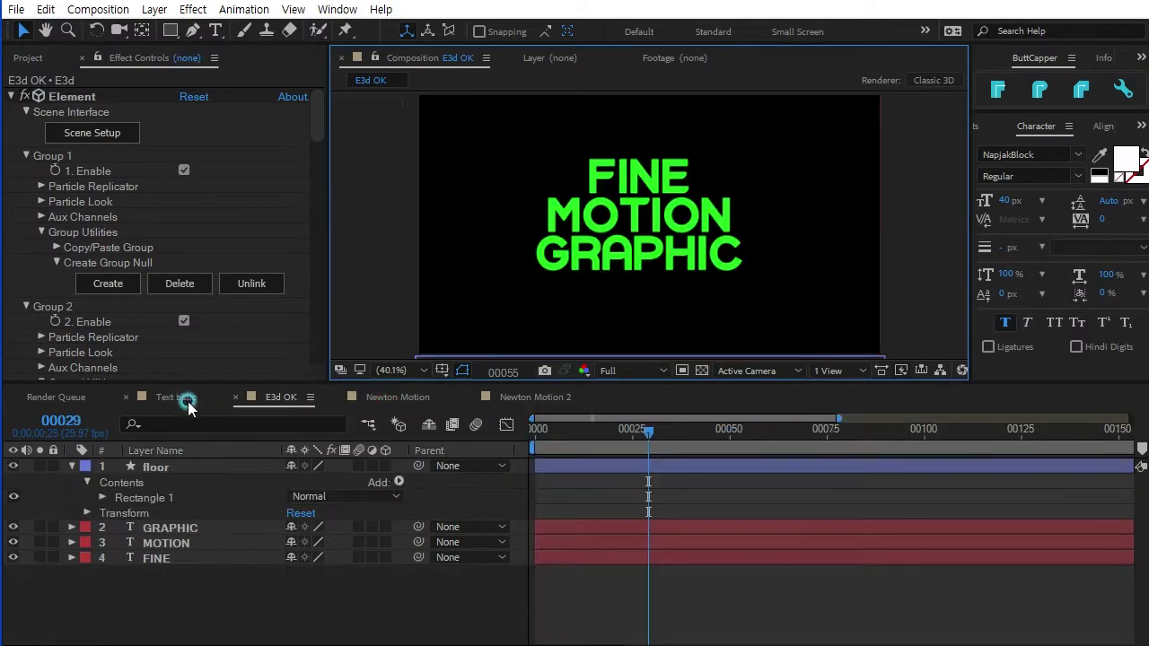
Rewind Text basic to frame 0, enlarge the viewer and check the FINE, MOTION, GRAPHIC and floor layers
{"action": "left_click_drag", "start_coordinate": [649, 437], "coordinate": [488, 449]}
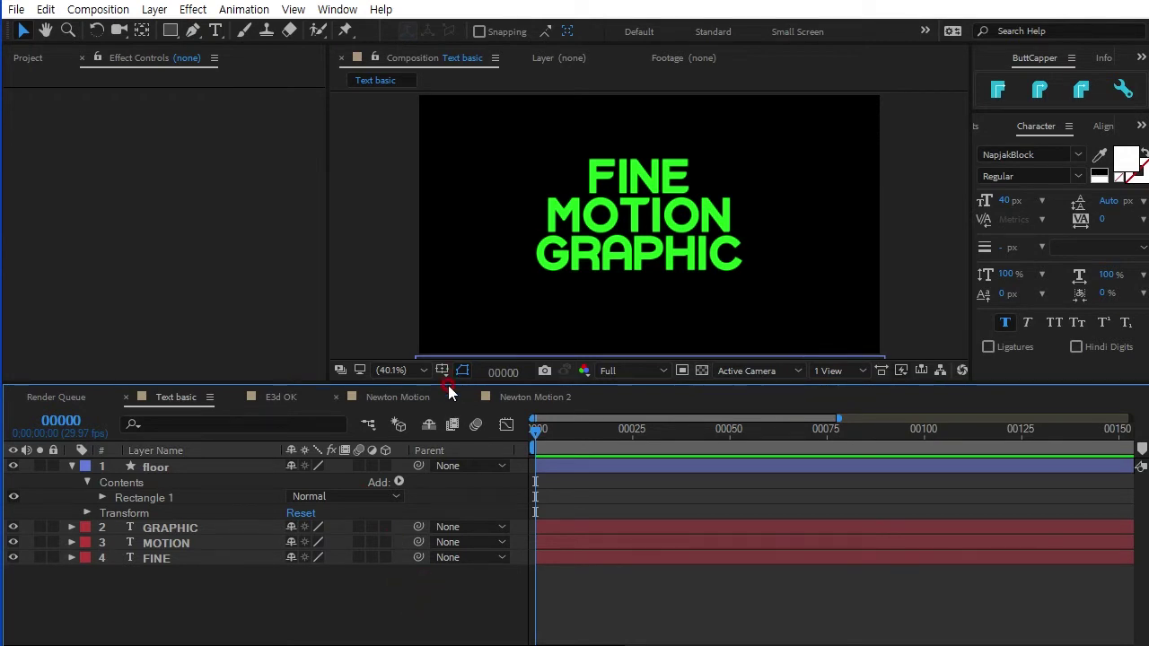
{"action": "left_click_drag", "start_coordinate": [448, 385], "coordinate": [443, 431]}
{"action": "left_click", "coordinate": [150, 607]}
{"action": "left_click", "coordinate": [167, 591]}
{"action": "left_click", "coordinate": [177, 577]}
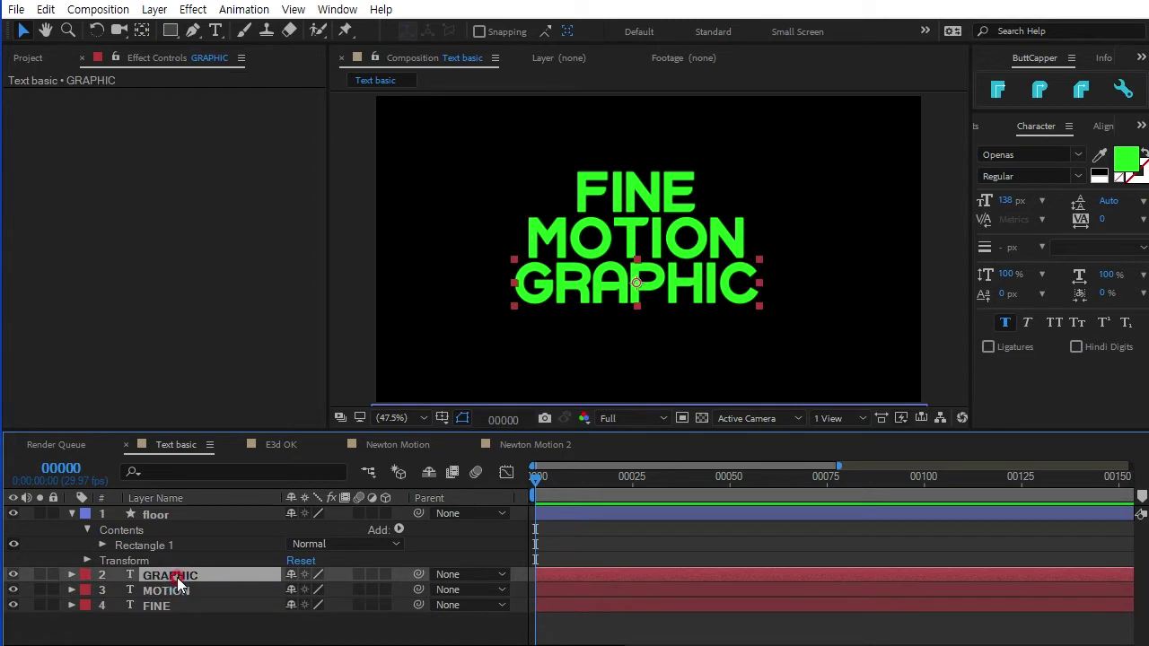
{"action": "left_click", "coordinate": [150, 517]}
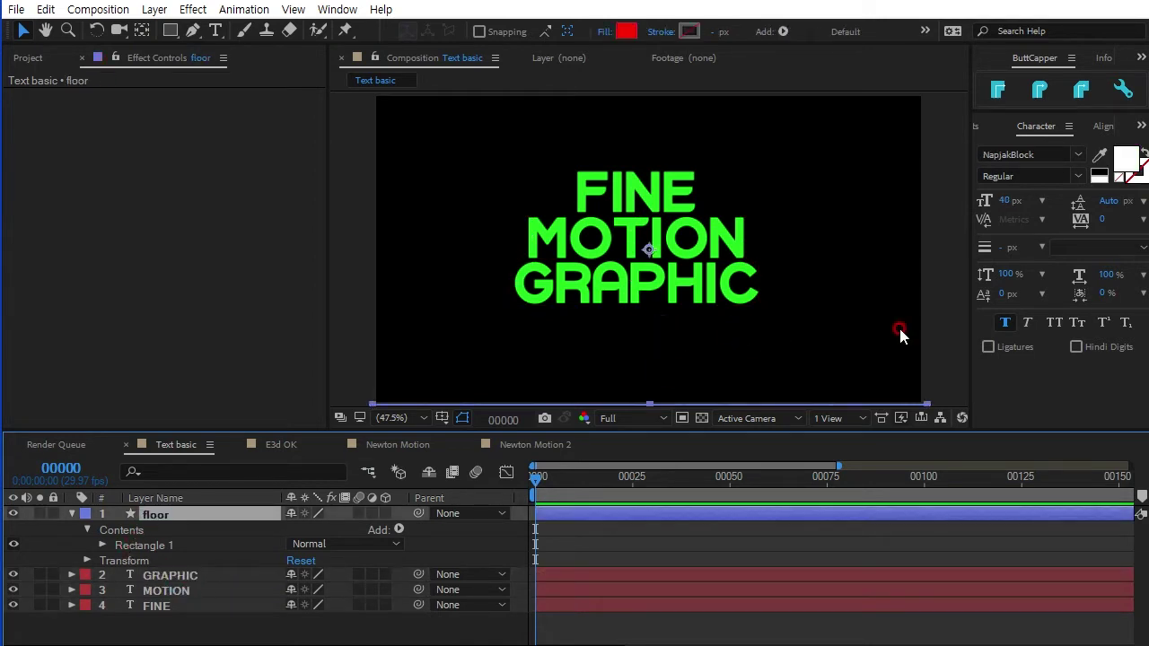
Send the Text basic composition to Newton 3 from the Composition menu
{"action": "left_click", "coordinate": [243, 629]}
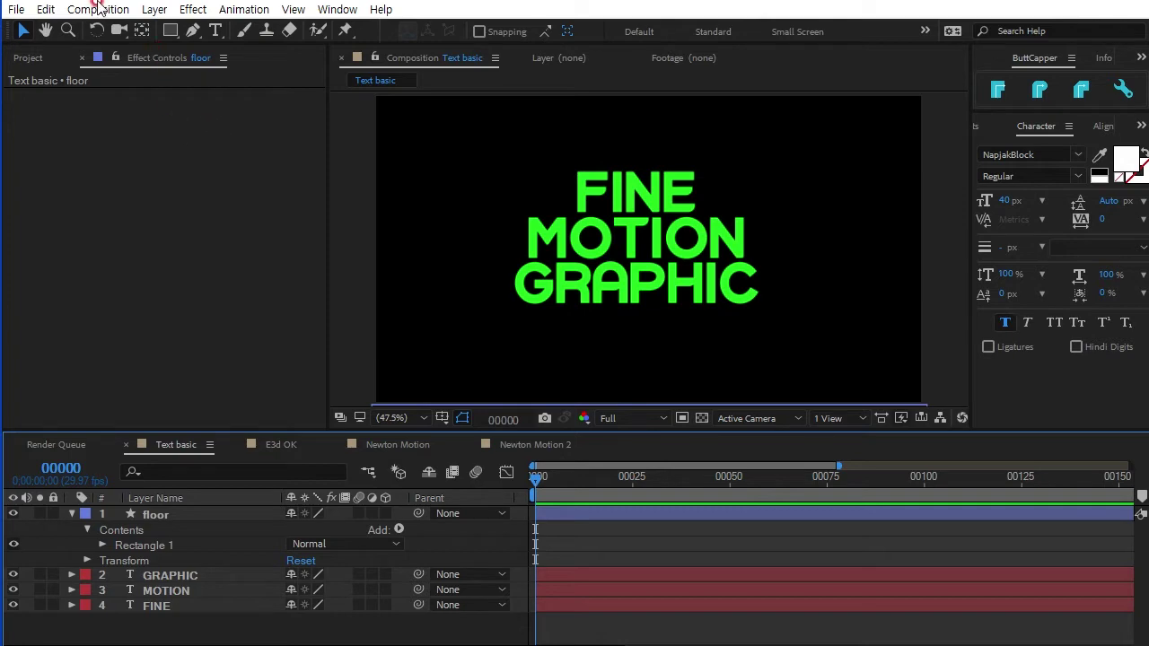
{"action": "left_click", "coordinate": [96, 7]}
{"action": "left_click", "coordinate": [658, 377]}
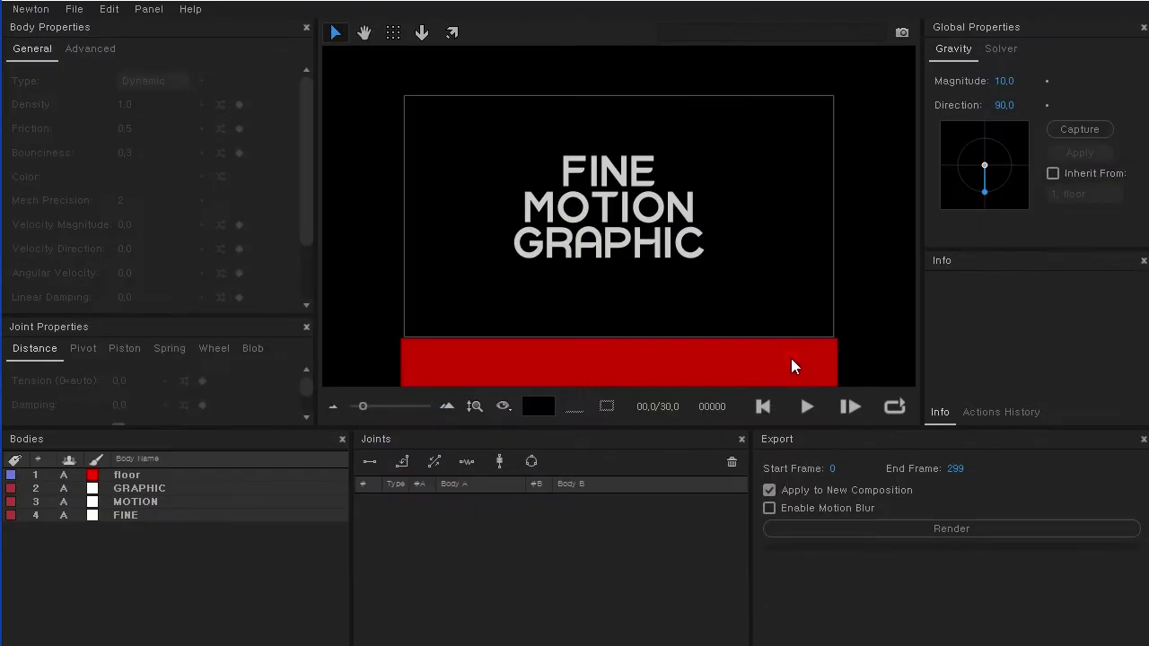
Make the floor a Static body and test-run the simulation
{"action": "left_click", "coordinate": [638, 366]}
{"action": "left_click", "coordinate": [182, 80]}
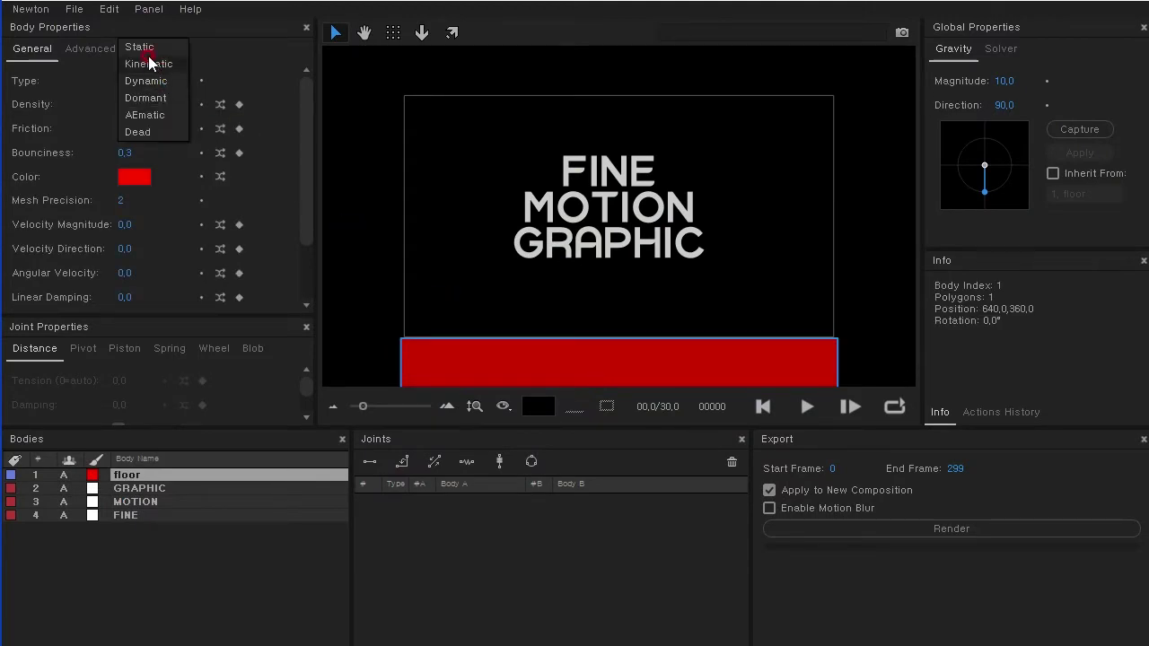
{"action": "left_click", "coordinate": [139, 47]}
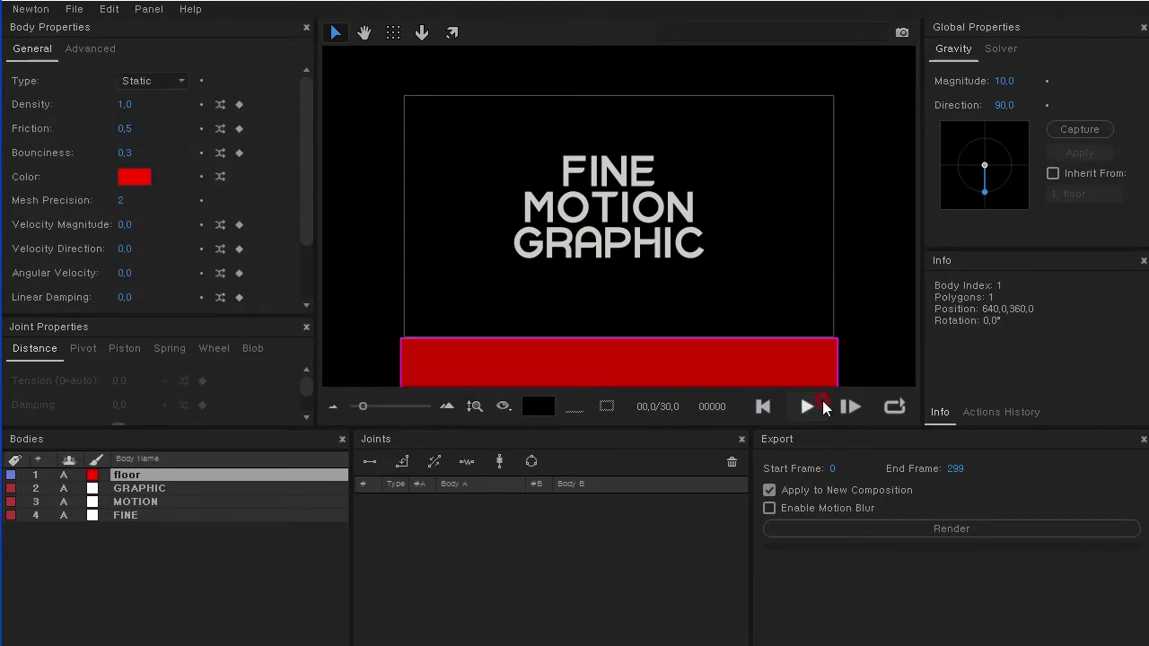
{"action": "left_click", "coordinate": [807, 406]}
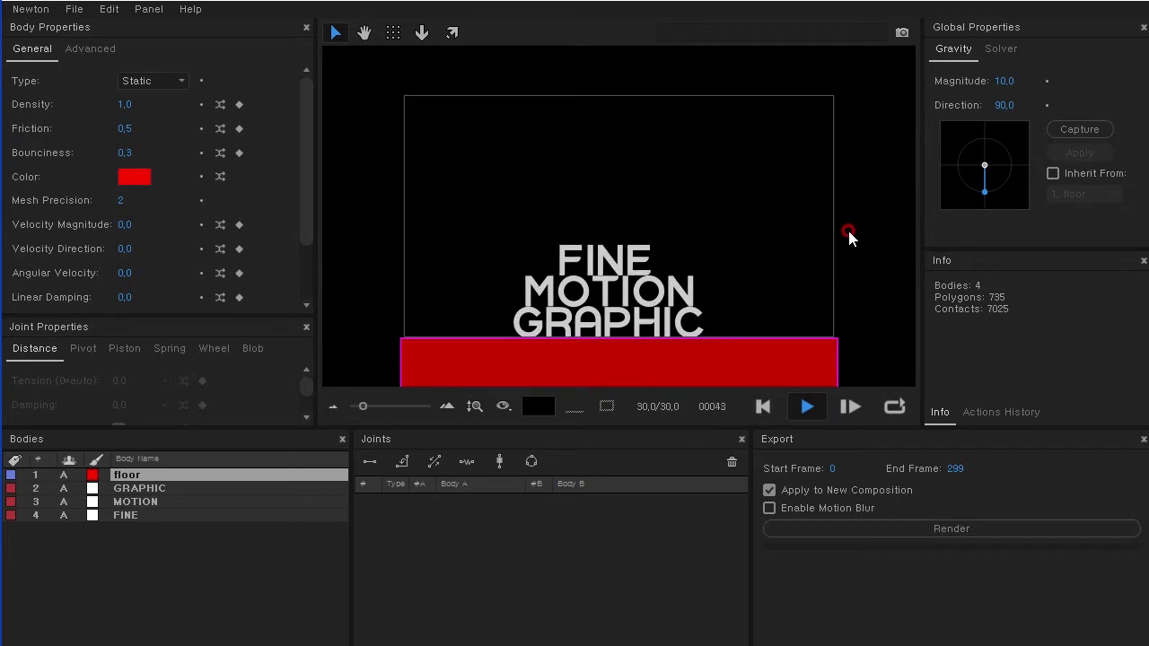
{"action": "left_click", "coordinate": [763, 407]}
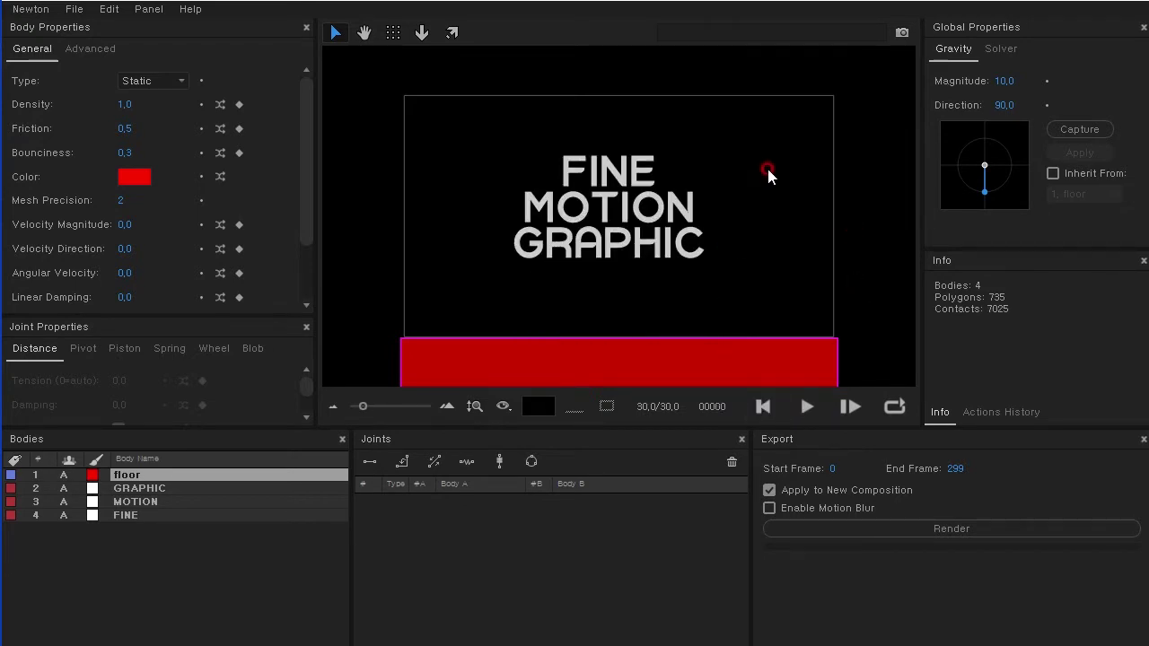
Give GRAPHIC, MOTION (10.4 at 137.3°) and FINE (3.5 at 297.3°) initial velocities
{"action": "left_click", "coordinate": [622, 244]}
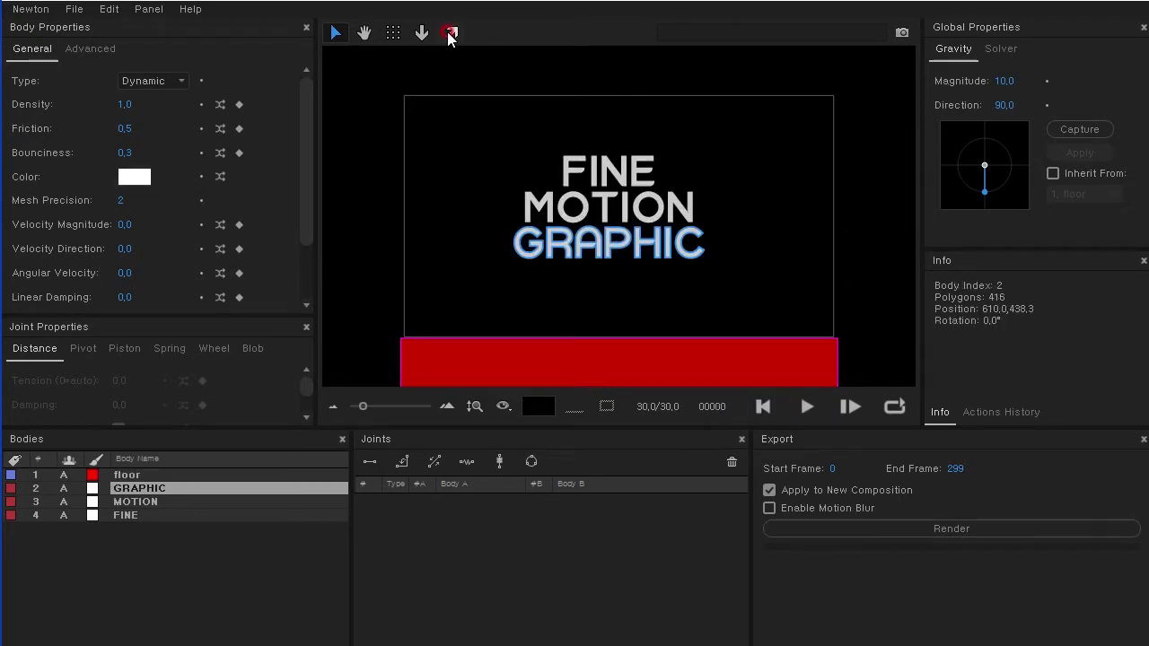
{"action": "left_click", "coordinate": [449, 33]}
{"action": "left_click_drag", "start_coordinate": [603, 239], "coordinate": [622, 244]}
{"action": "left_click", "coordinate": [335, 32]}
{"action": "left_click", "coordinate": [626, 208]}
{"action": "left_click", "coordinate": [450, 32]}
{"action": "left_click_drag", "start_coordinate": [609, 209], "coordinate": [585, 231]}
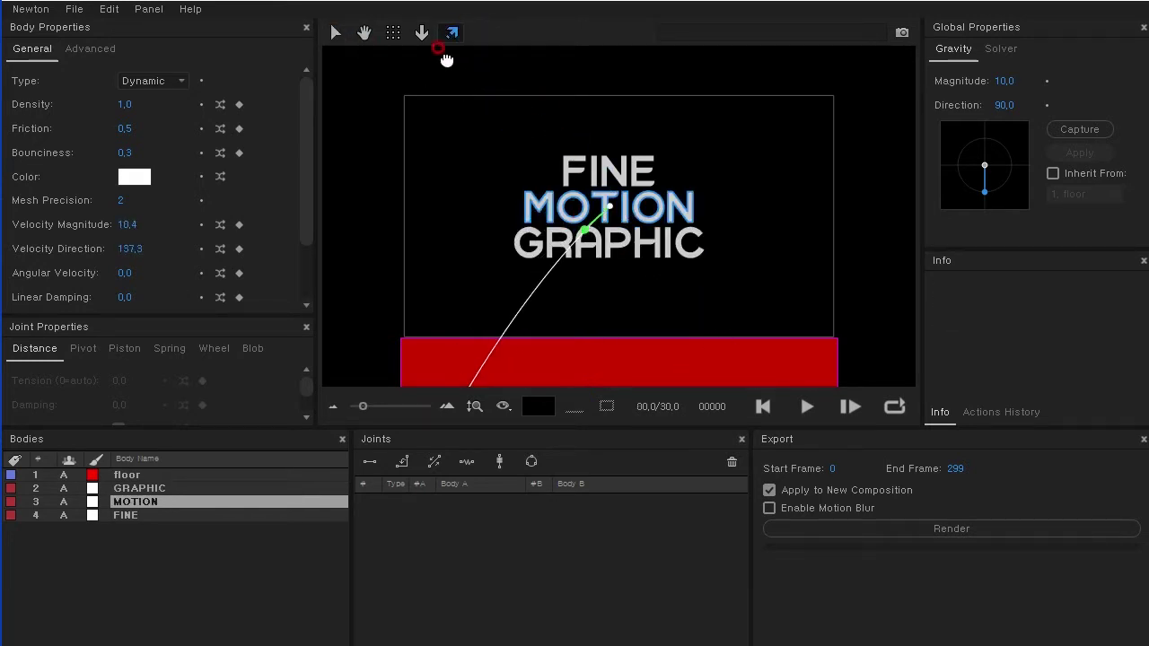
{"action": "left_click", "coordinate": [335, 32]}
{"action": "left_click", "coordinate": [631, 169]}
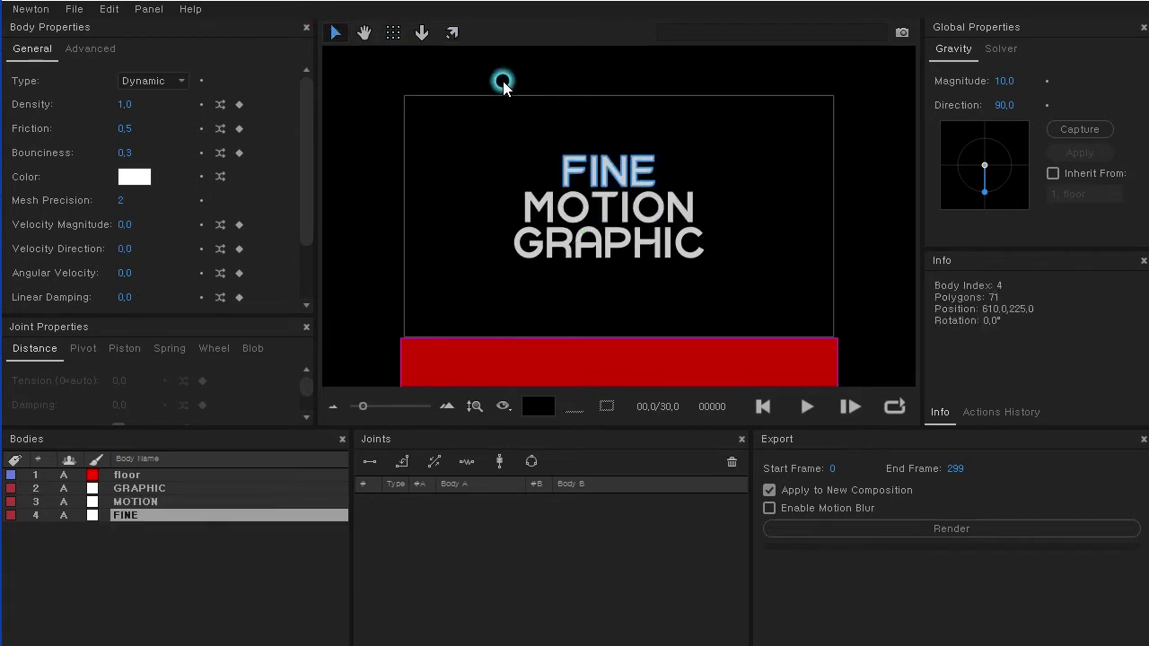
{"action": "left_click", "coordinate": [451, 33]}
{"action": "left_click_drag", "start_coordinate": [610, 167], "coordinate": [614, 160]}
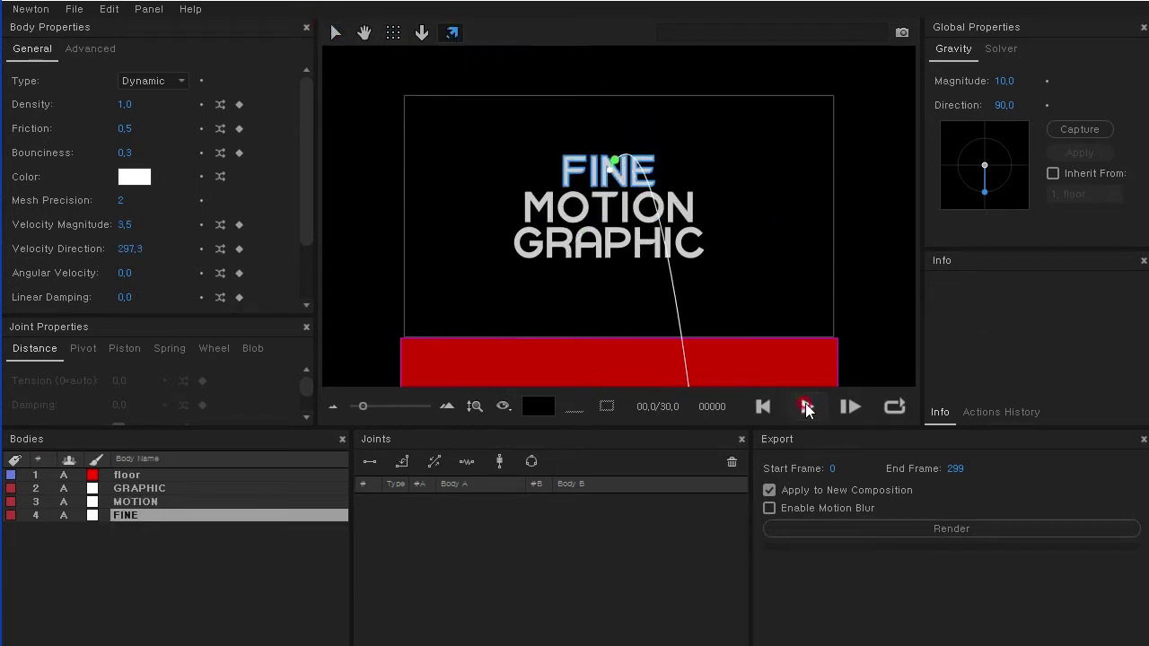
Test the motion, re-set GRAPHIC's initial velocity and replay the simulation
{"action": "left_click", "coordinate": [806, 408]}
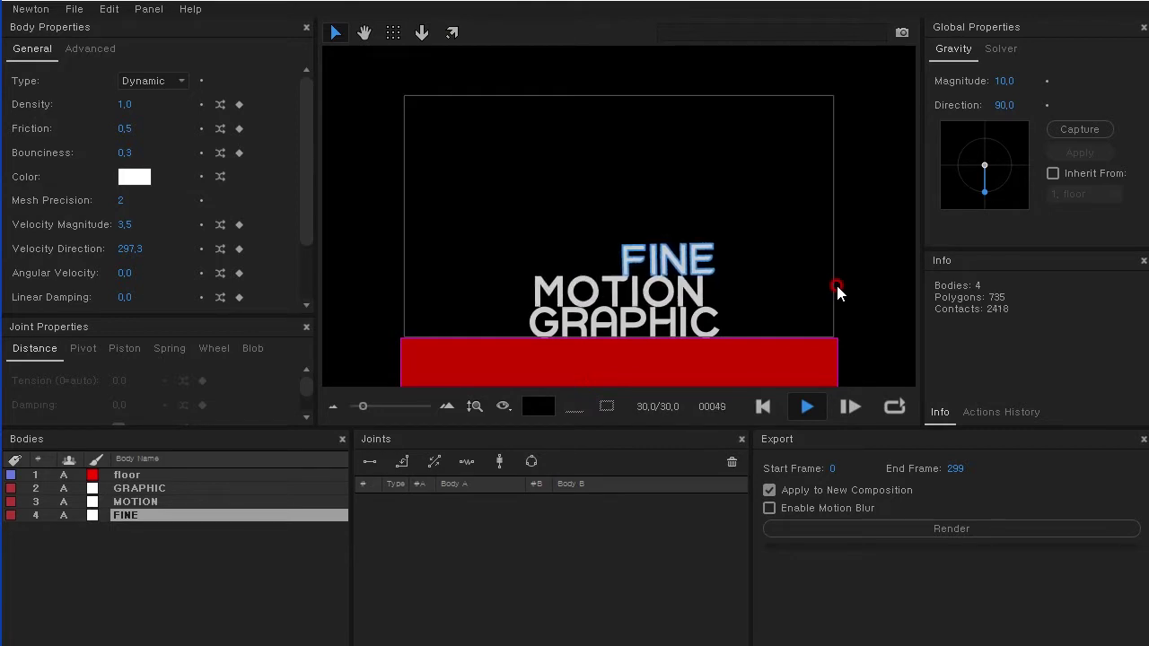
{"action": "left_click", "coordinate": [763, 406]}
{"action": "left_click", "coordinate": [637, 239]}
{"action": "left_click", "coordinate": [452, 32]}
{"action": "left_click_drag", "start_coordinate": [620, 243], "coordinate": [641, 262]}
{"action": "left_click", "coordinate": [807, 407]}
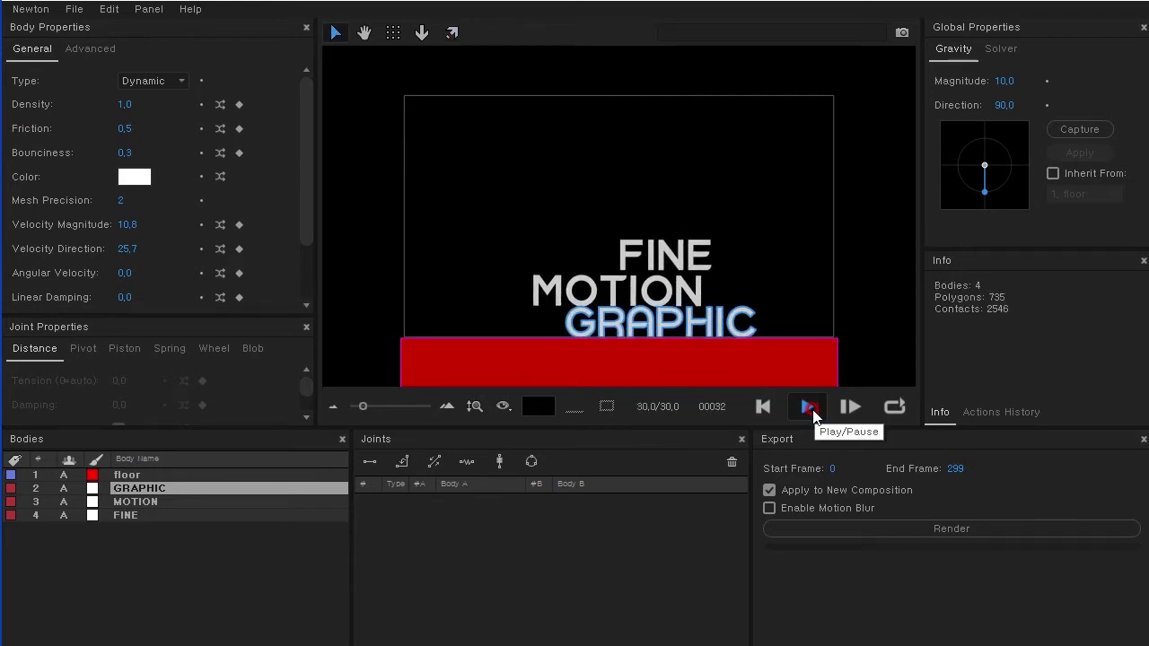
{"action": "left_click", "coordinate": [807, 409]}
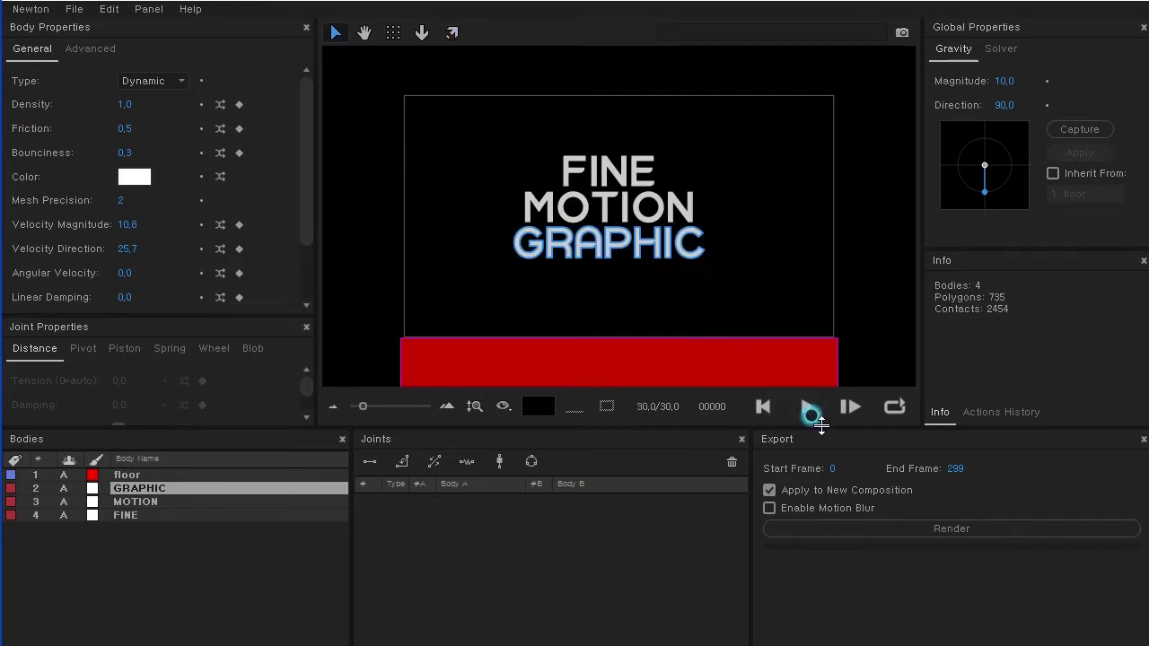
{"action": "left_click", "coordinate": [814, 416]}
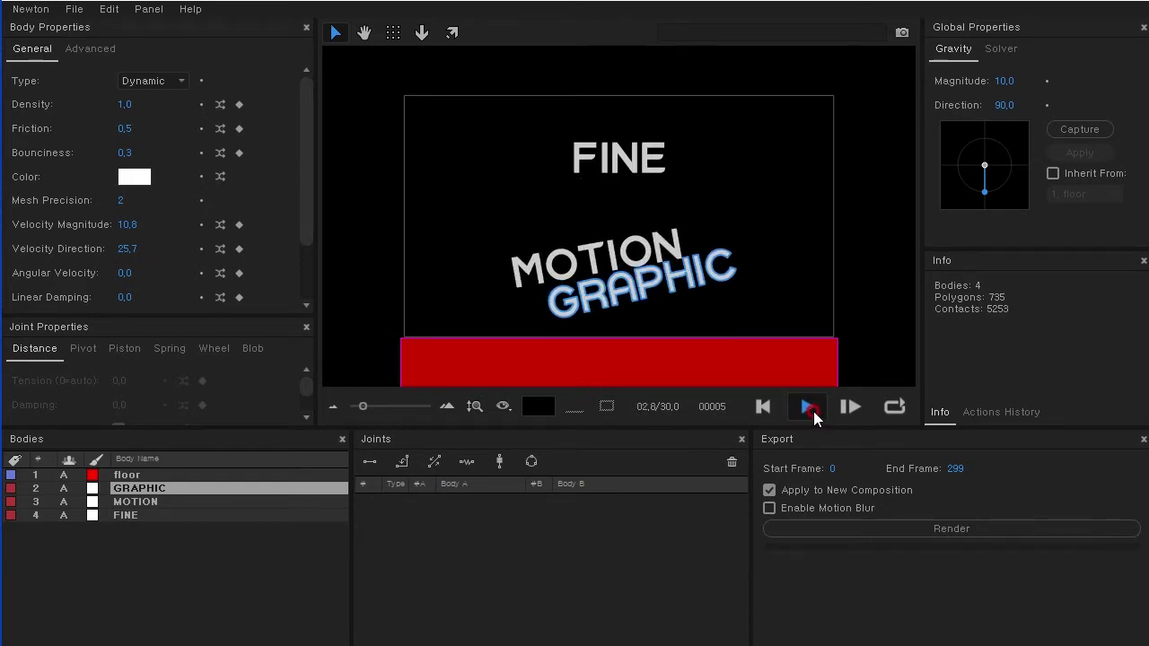
{"action": "left_click", "coordinate": [807, 409]}
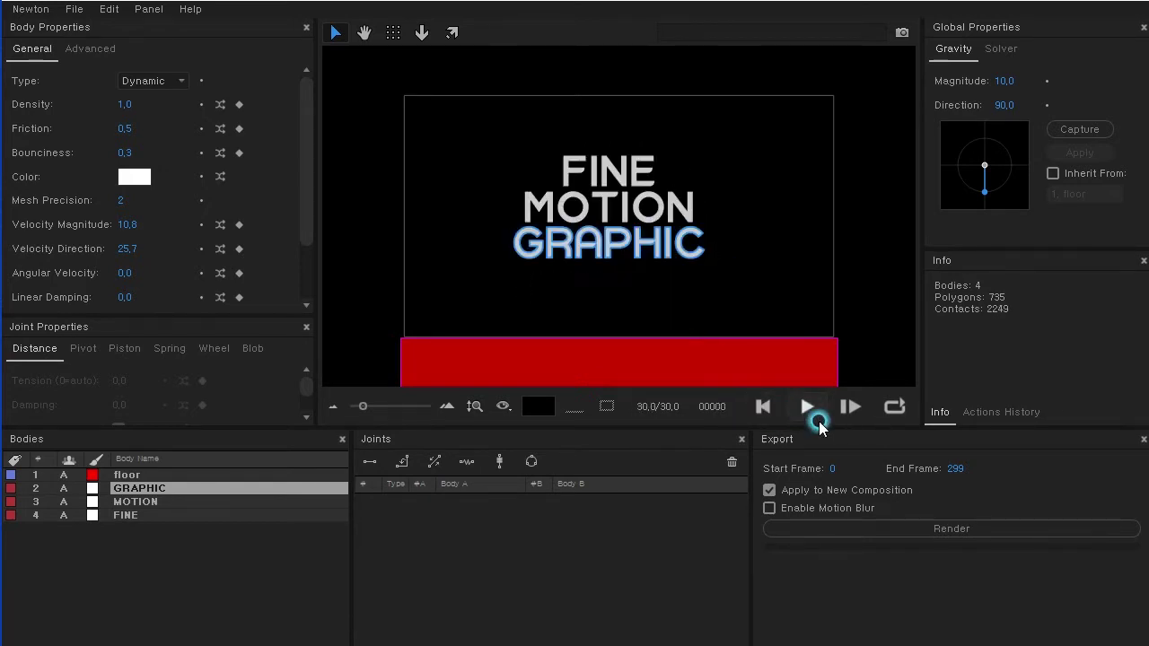
Set bounciness to 0.5 on MOTION and 0.6 on FINE
{"action": "left_click", "coordinate": [125, 153]}
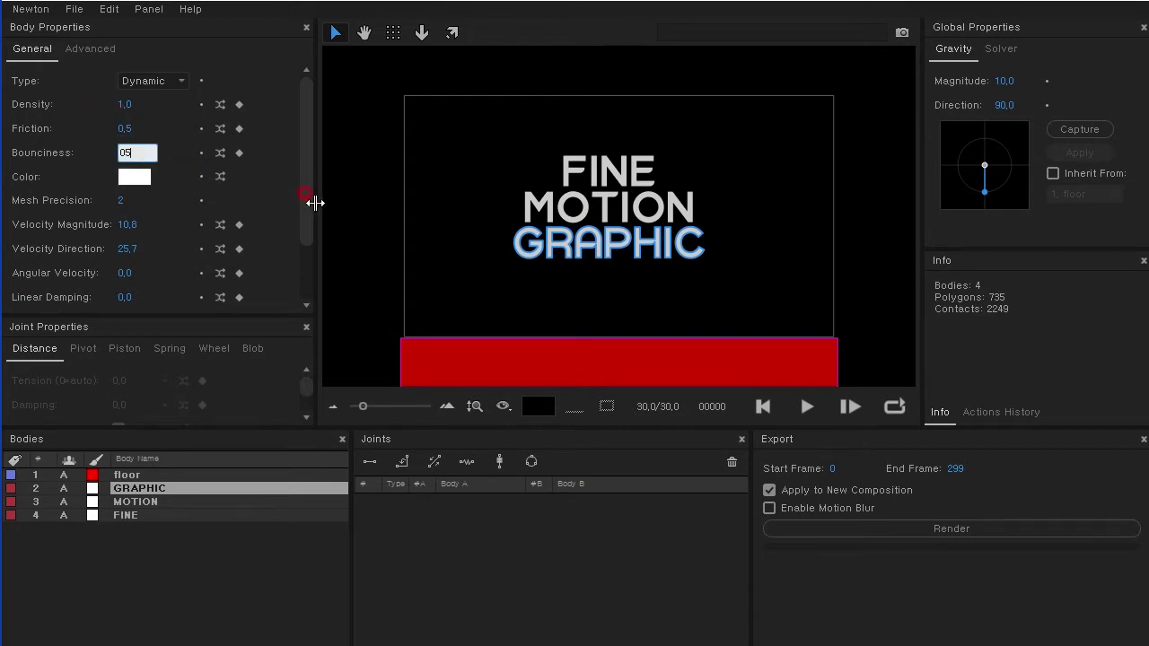
{"action": "left_click", "coordinate": [524, 201]}
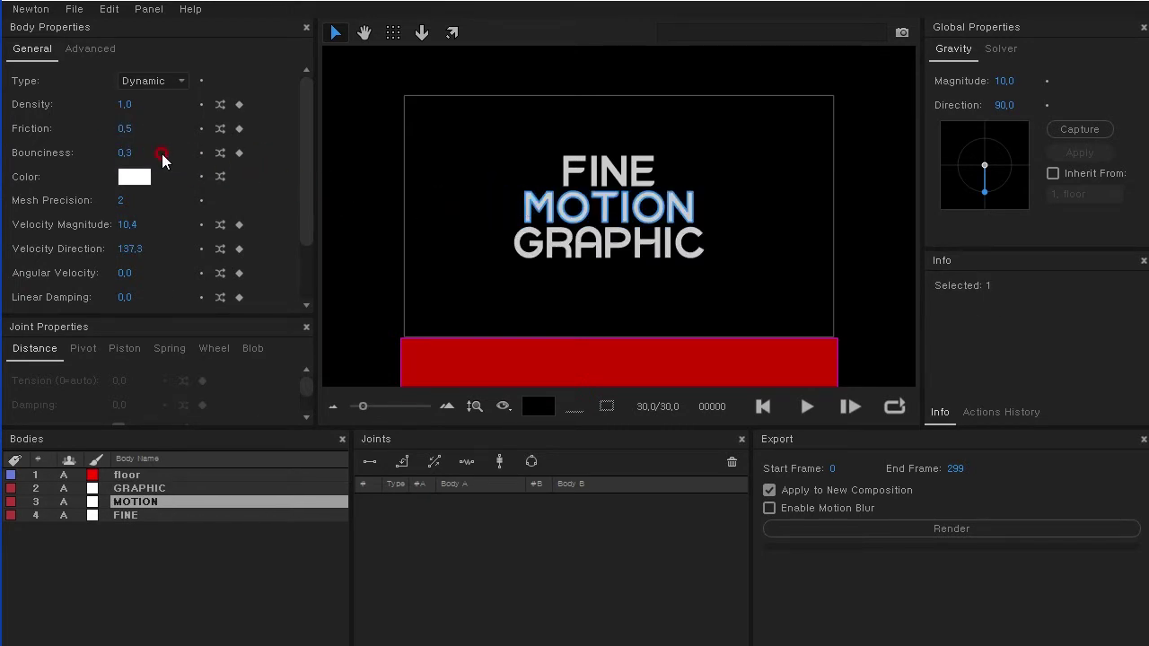
{"action": "left_click", "coordinate": [124, 153]}
{"action": "type", "text": "0"}
{"action": "left_click", "coordinate": [304, 128]}
{"action": "left_click", "coordinate": [586, 159]}
{"action": "left_click", "coordinate": [126, 153]}
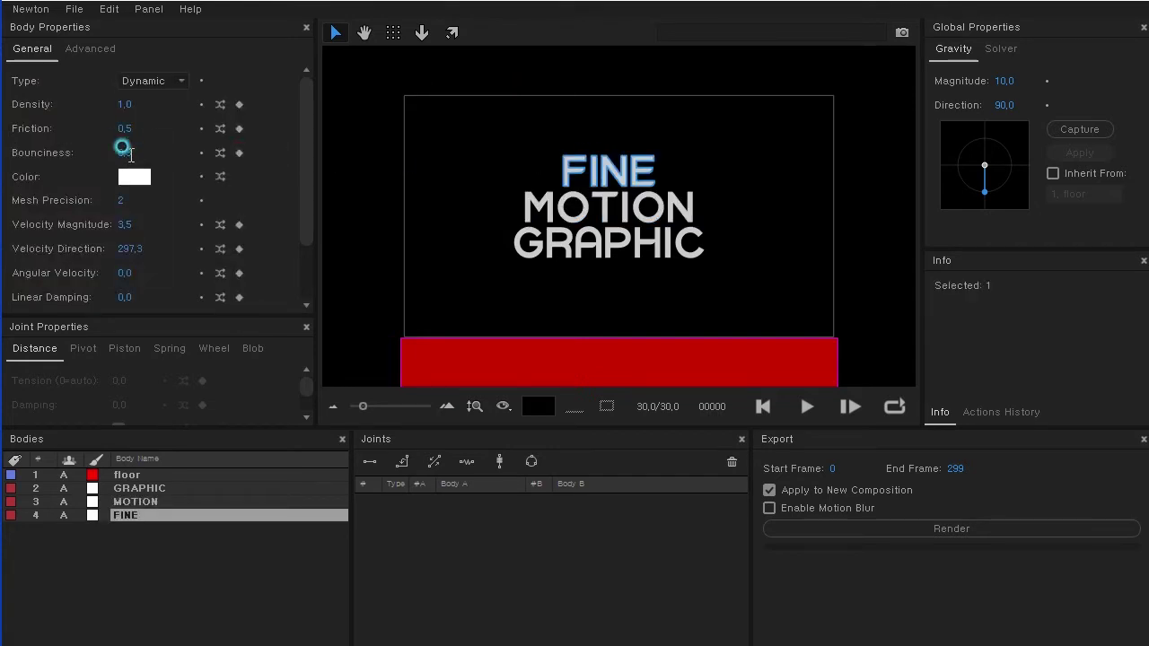
{"action": "type", "text": "6"}
{"action": "key", "text": "Return"}
Run the simulation with the new bounciness values and inspect it in the viewport
{"action": "left_click", "coordinate": [809, 407]}
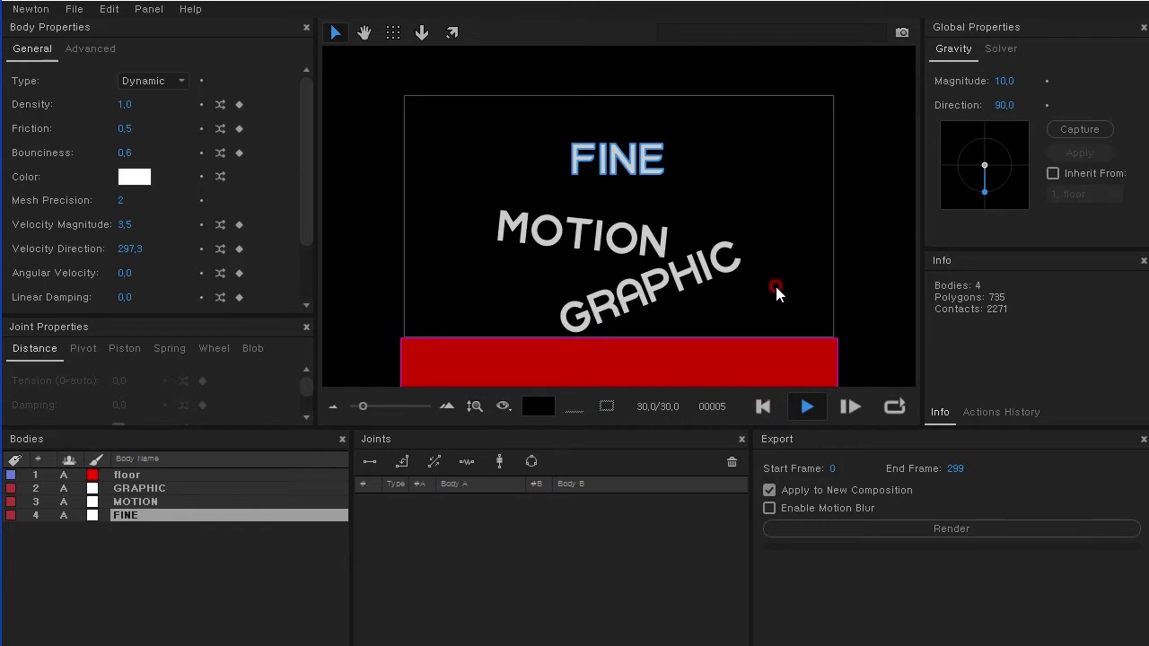
{"action": "left_click", "coordinate": [795, 400]}
{"action": "left_click", "coordinate": [444, 149]}
{"action": "left_click", "coordinate": [814, 244]}
{"action": "left_click_drag", "start_coordinate": [829, 272], "coordinate": [832, 308]}
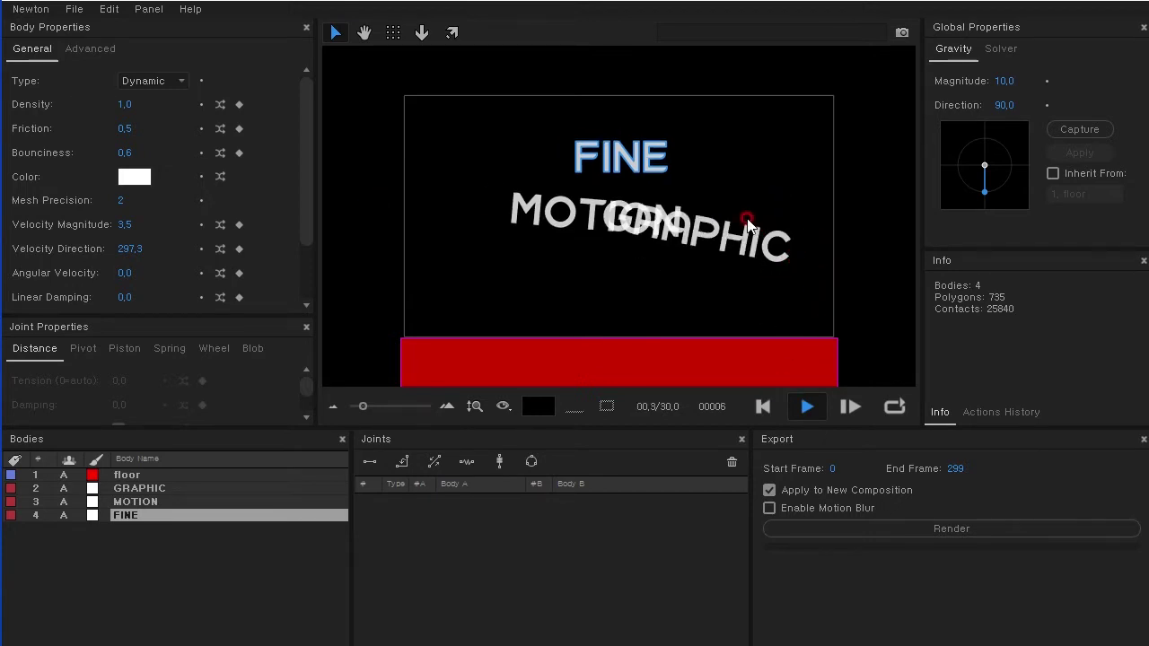
{"action": "left_click", "coordinate": [766, 409]}
{"action": "left_click", "coordinate": [419, 87]}
Rewind and replay the falling-text simulation through to 30 seconds
{"action": "key", "text": "space"}
{"action": "left_click", "coordinate": [697, 209]}
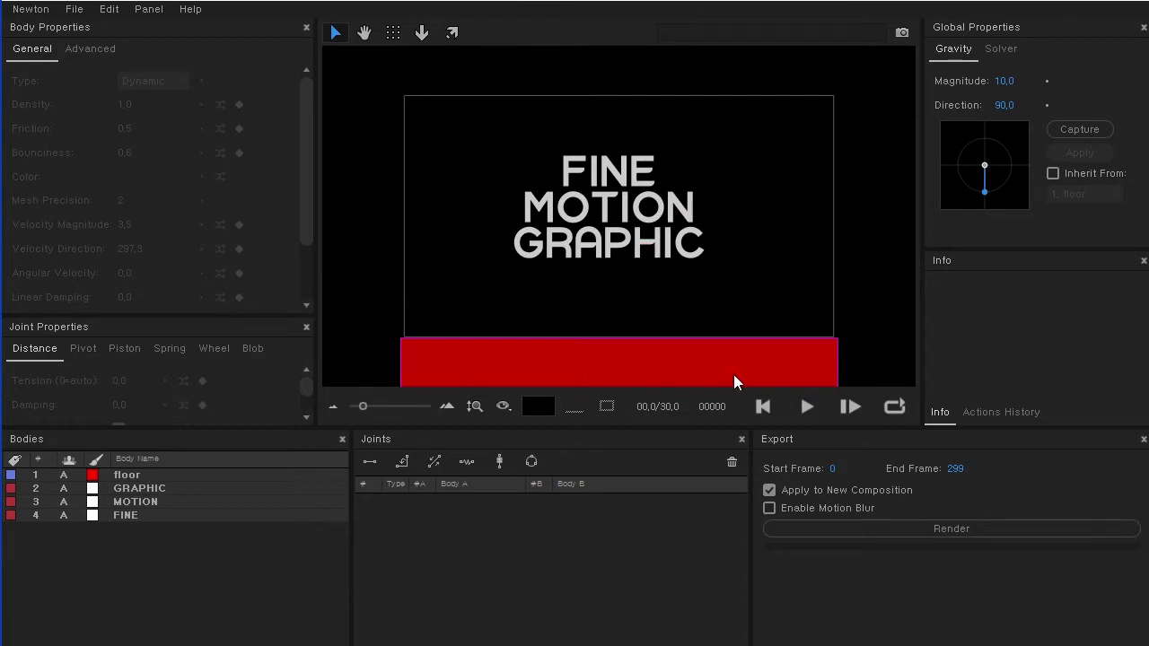
{"action": "left_click", "coordinate": [834, 403]}
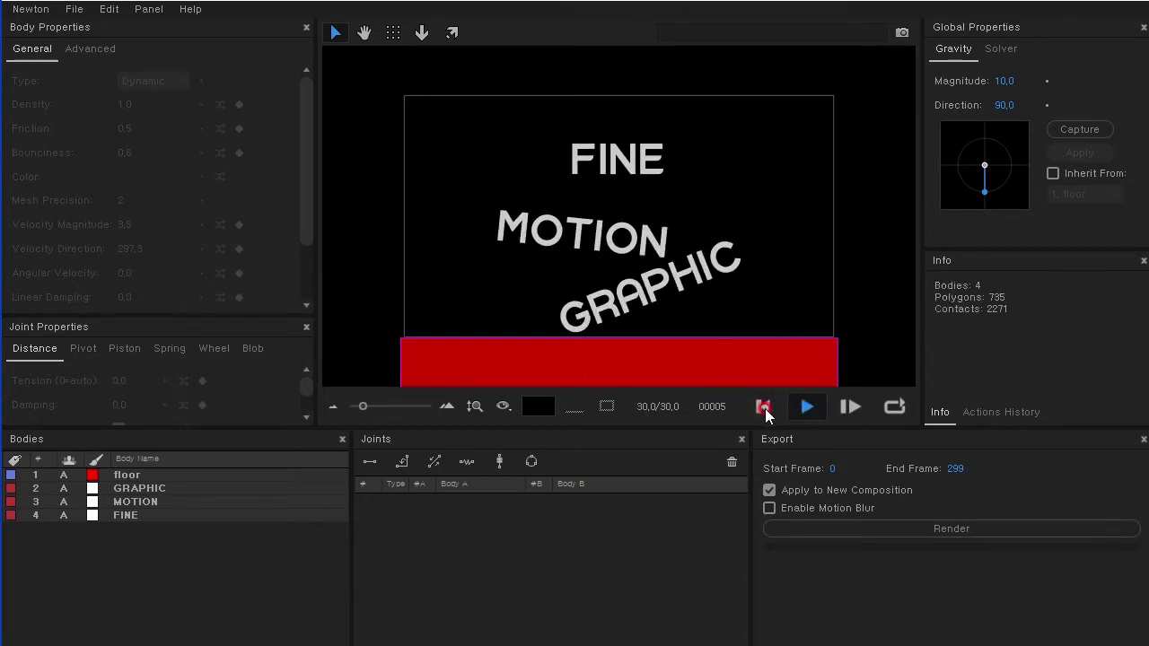
{"action": "mouse_move", "coordinate": [765, 413]}
{"action": "left_mouse_down"}
{"action": "mouse_move", "coordinate": [793, 246]}
{"action": "mouse_move", "coordinate": [743, 233]}
{"action": "left_mouse_up"}
{"action": "left_click_drag", "start_coordinate": [754, 237], "coordinate": [762, 408]}
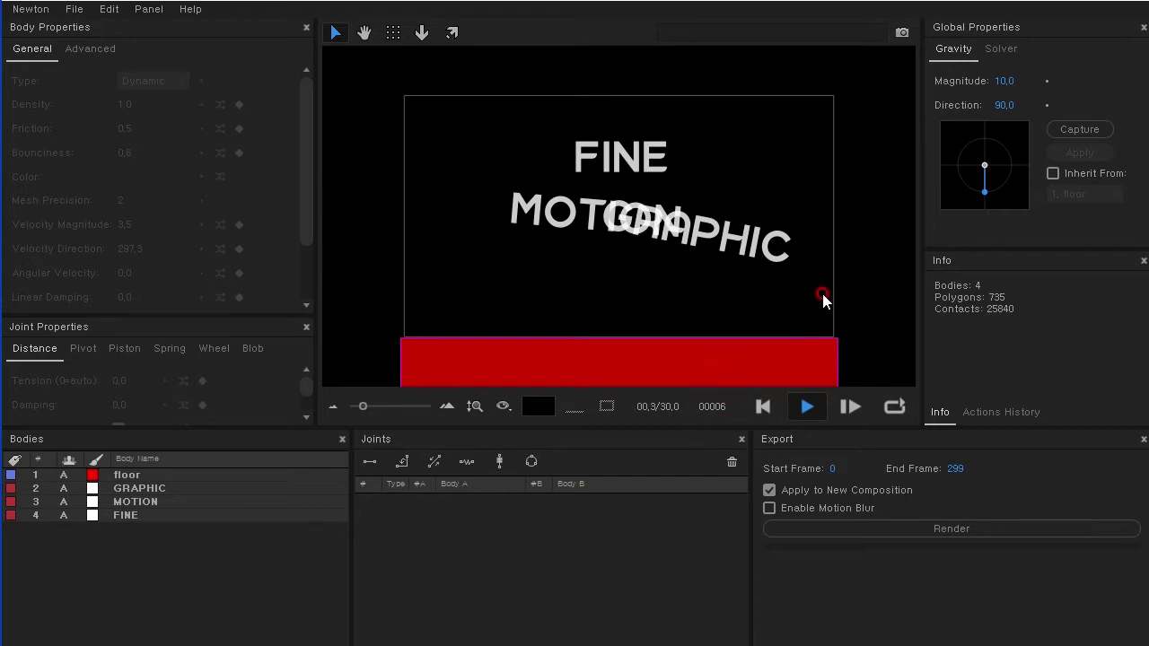
Rewind and edit GRAPHIC's Bounciness value in Body Properties
{"action": "left_click", "coordinate": [763, 411]}
{"action": "left_click", "coordinate": [637, 254]}
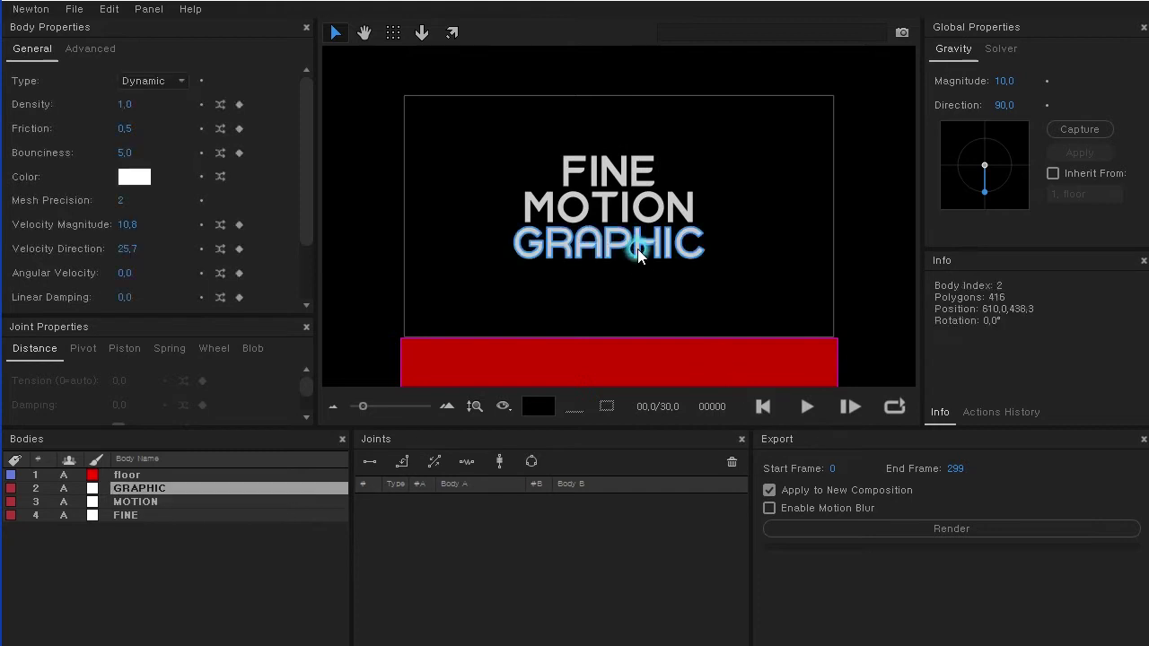
{"action": "left_click", "coordinate": [126, 153]}
{"action": "left_click", "coordinate": [334, 177]}
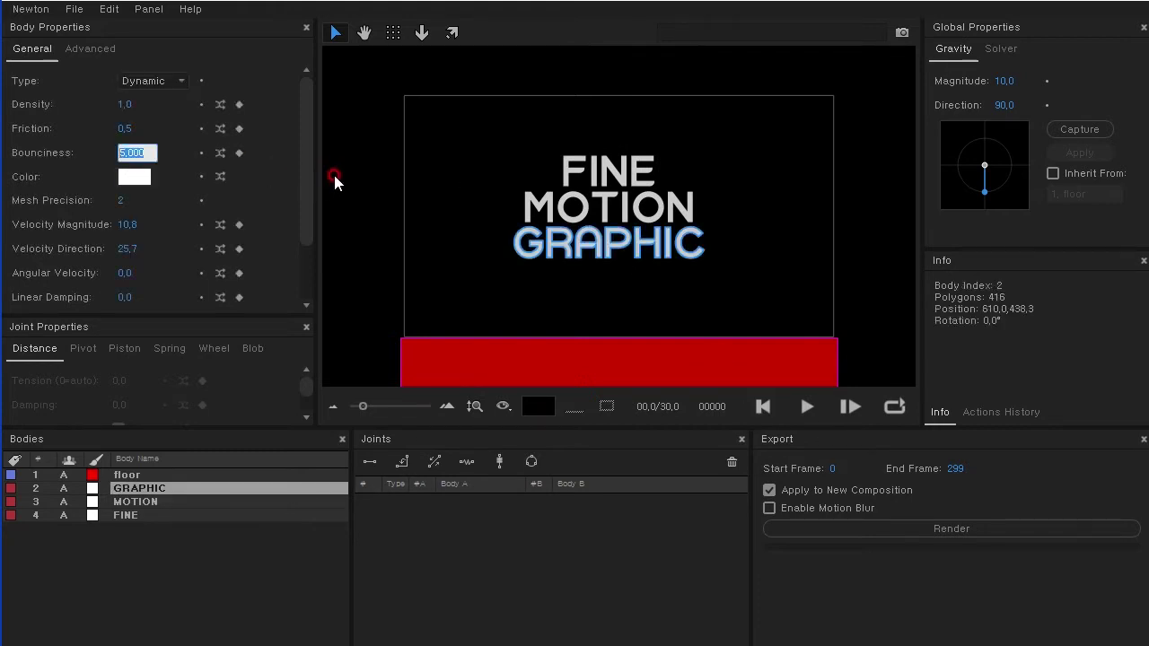
Review MOTION and FINE, deselect all bodies, rerun the full simulation and rewind to frame 0
{"action": "left_click", "coordinate": [541, 202]}
{"action": "left_click", "coordinate": [614, 254]}
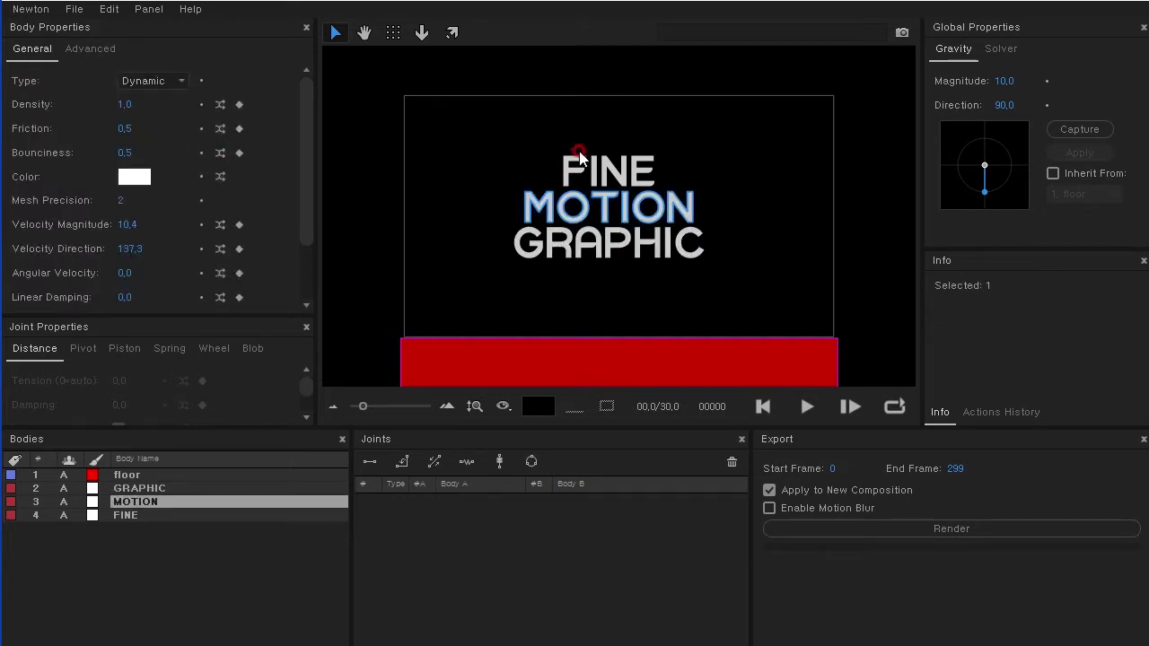
{"action": "left_click", "coordinate": [579, 157]}
{"action": "left_click", "coordinate": [470, 162]}
{"action": "left_click", "coordinate": [820, 408]}
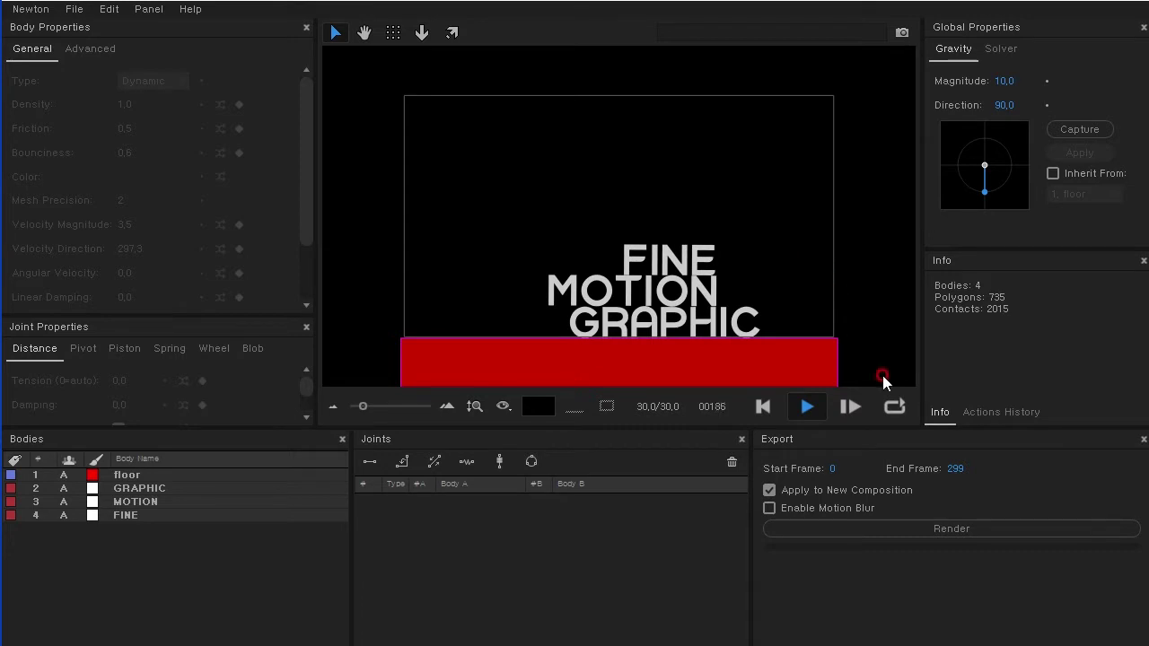
{"action": "left_click", "coordinate": [763, 406]}
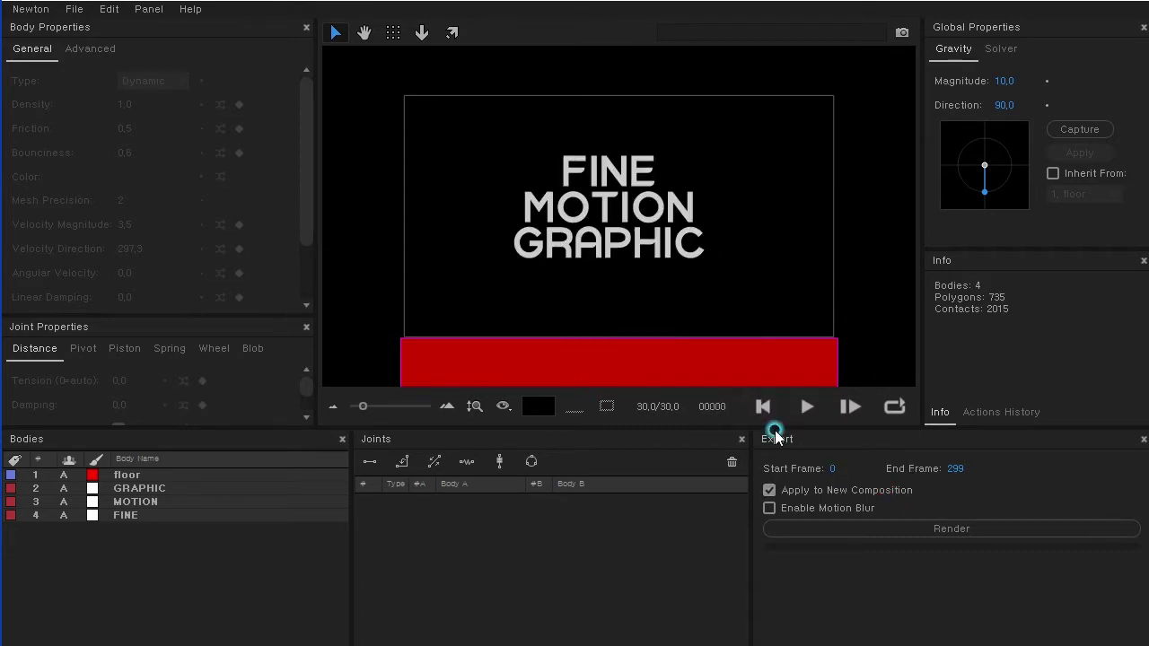
Render from Newton's Export panel, then open Text basic 2 from After Effects' Project panel
{"action": "left_click", "coordinate": [896, 528]}
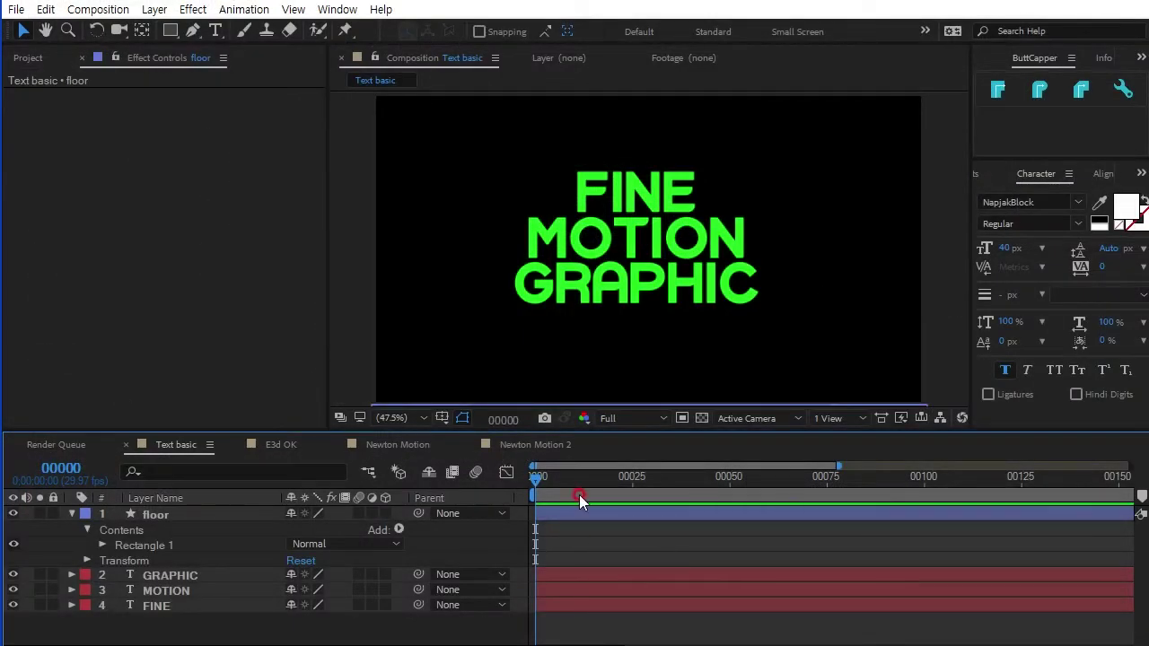
{"action": "left_click", "coordinate": [22, 34]}
{"action": "left_click", "coordinate": [28, 58]}
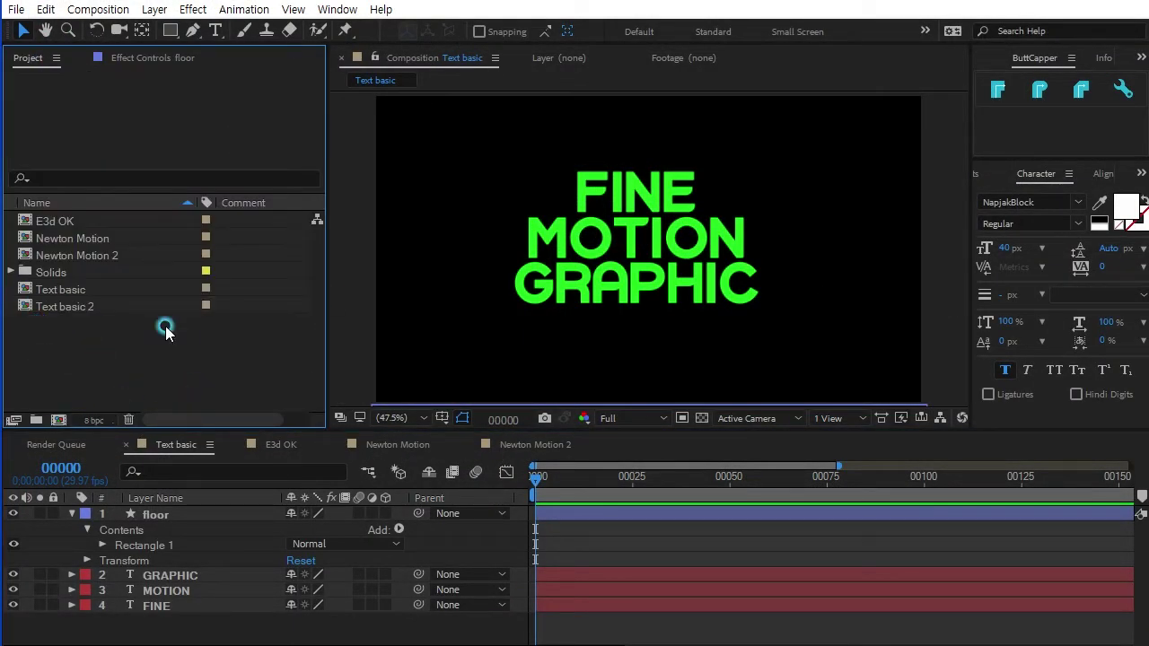
{"action": "double_click", "coordinate": [143, 357]}
{"action": "left_click", "coordinate": [911, 552]}
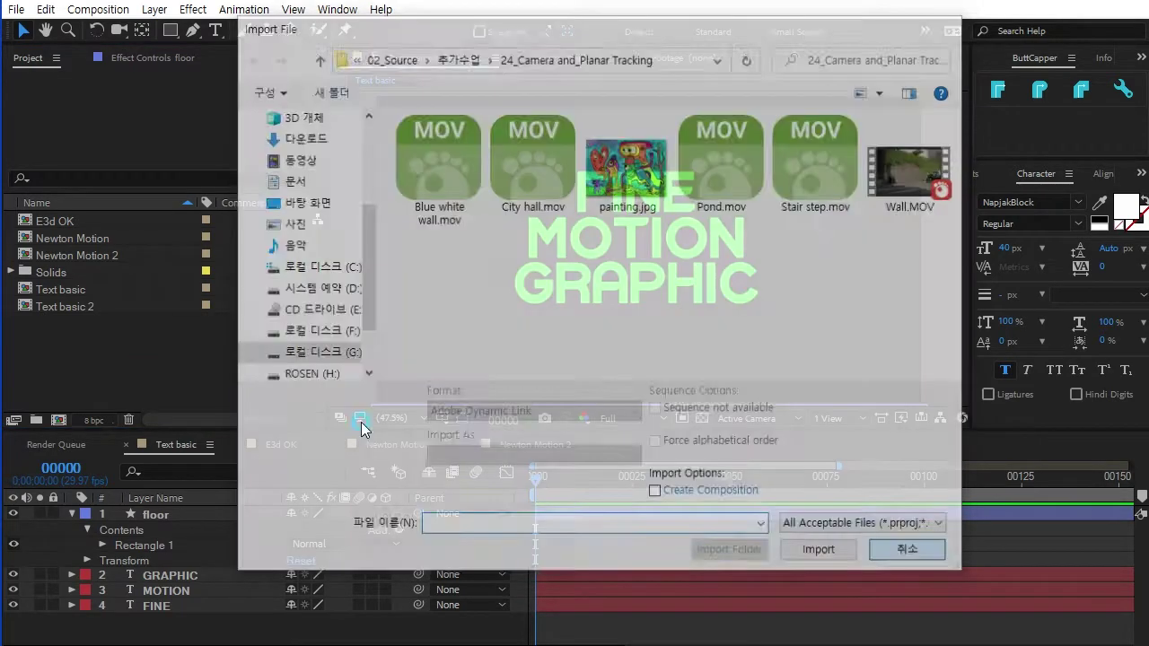
{"action": "double_click", "coordinate": [69, 306]}
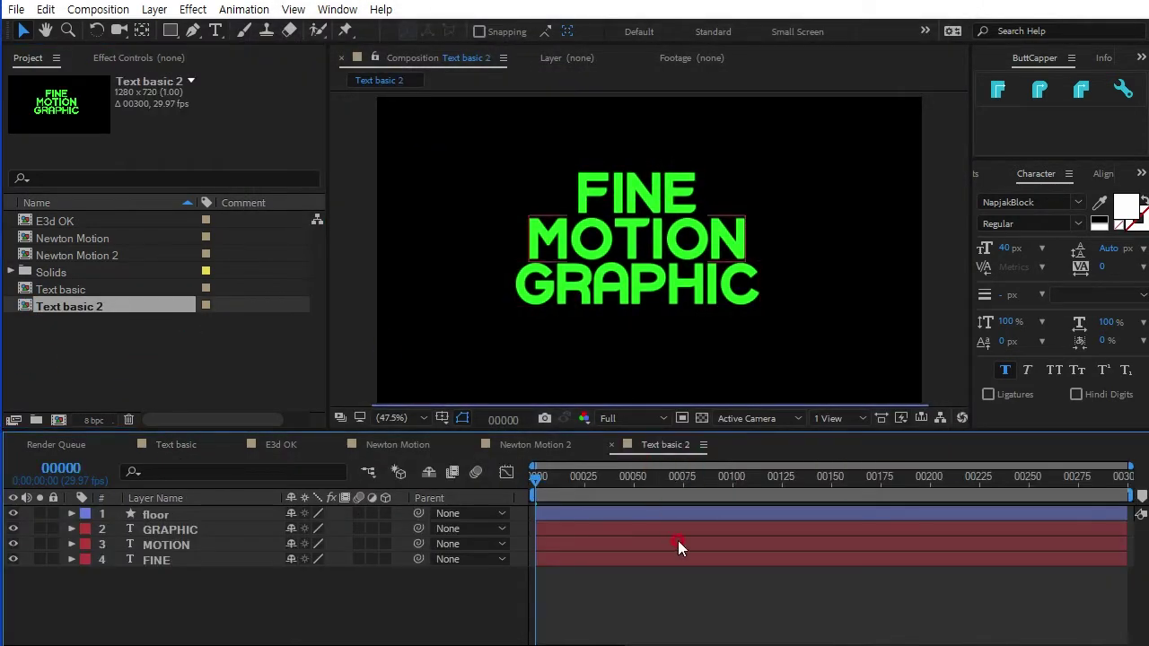
Preview the simulated fall in Text basic 2 and select the FINE layer
{"action": "key", "text": "space"}
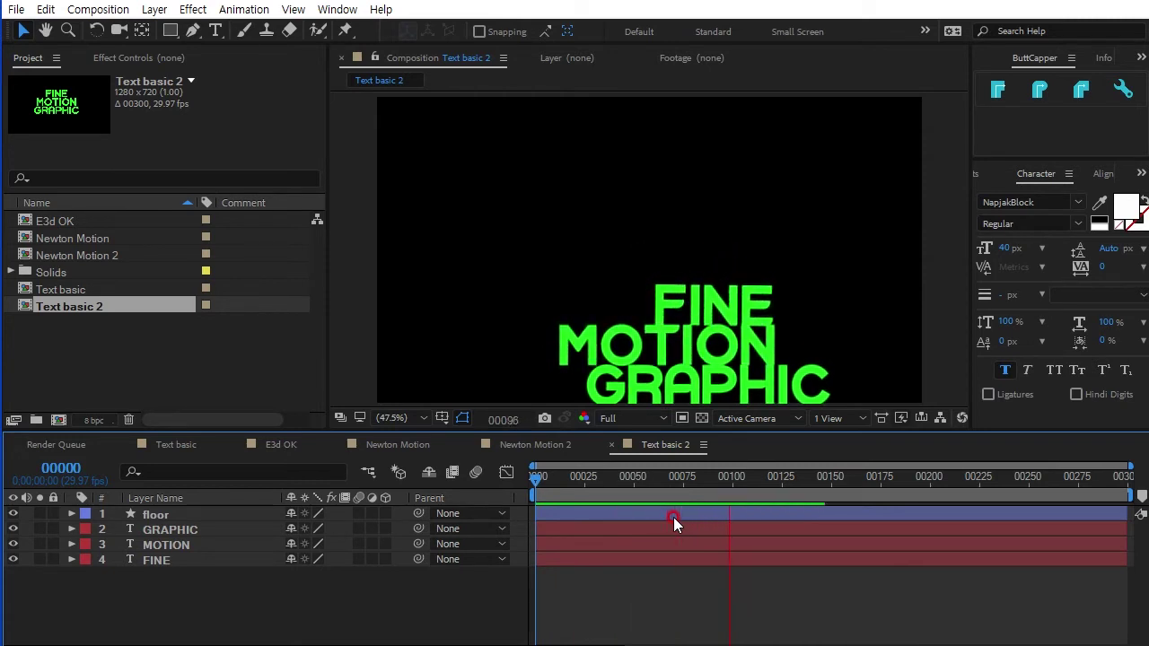
{"action": "key", "text": "space"}
{"action": "left_click", "coordinate": [767, 562]}
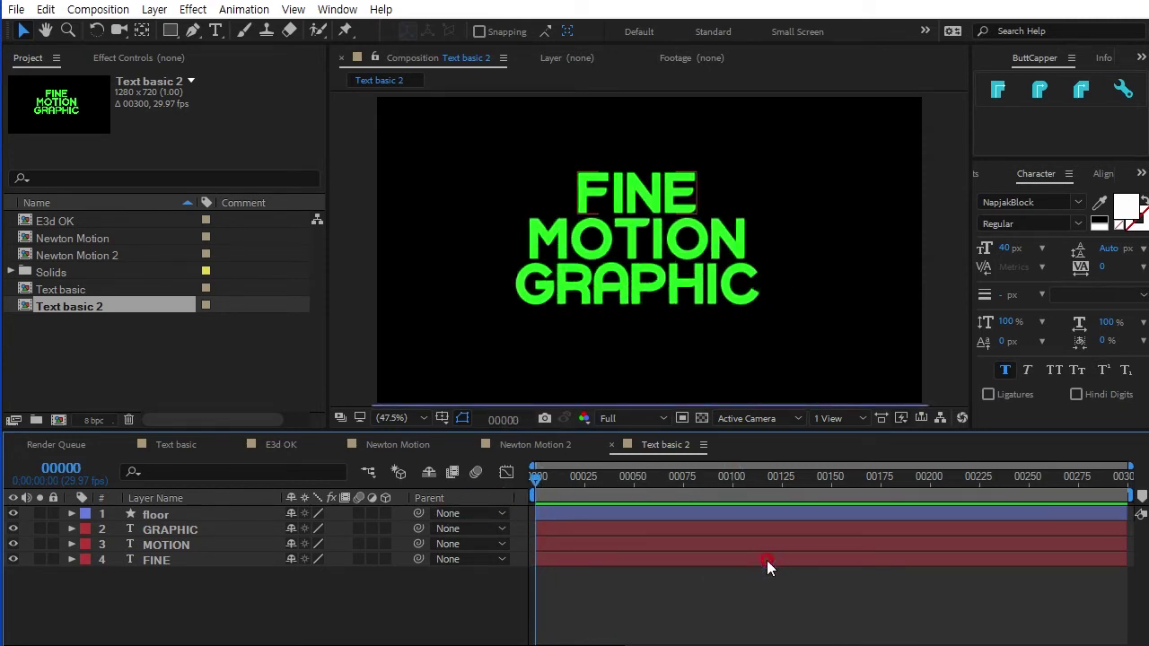
Add a black solid named e3d and hide the floor and text layers beneath it
{"action": "key", "text": "ctrl+y"}
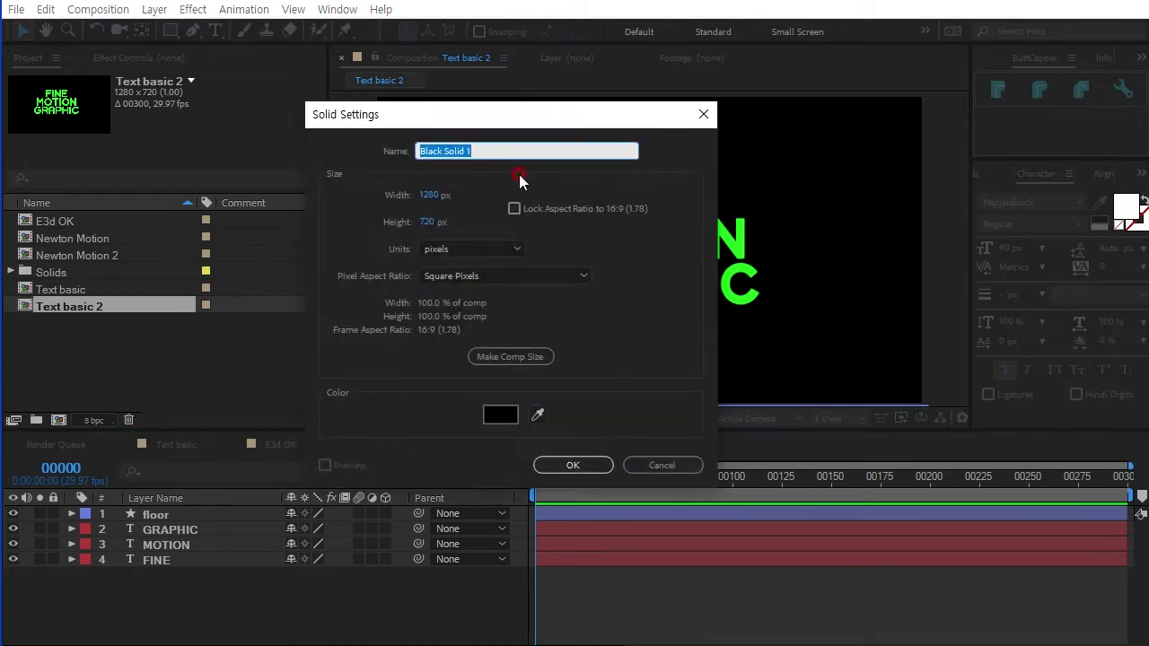
{"action": "type", "text": "e3d"}
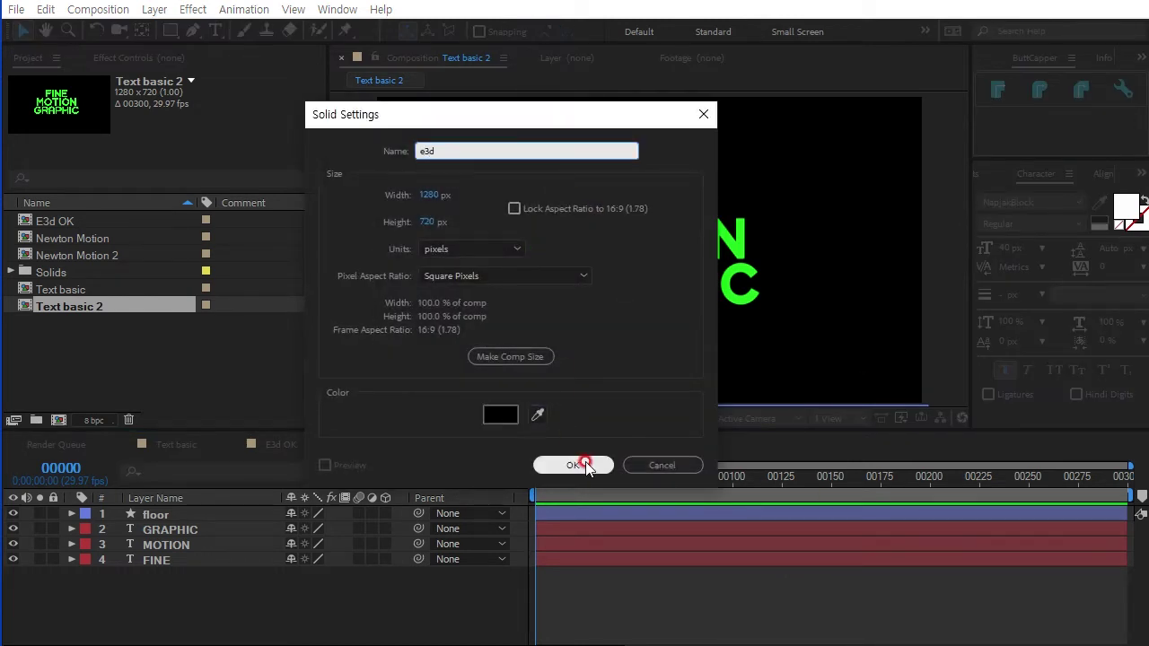
{"action": "left_click", "coordinate": [584, 465]}
{"action": "left_click_drag", "start_coordinate": [13, 529], "coordinate": [13, 575]}
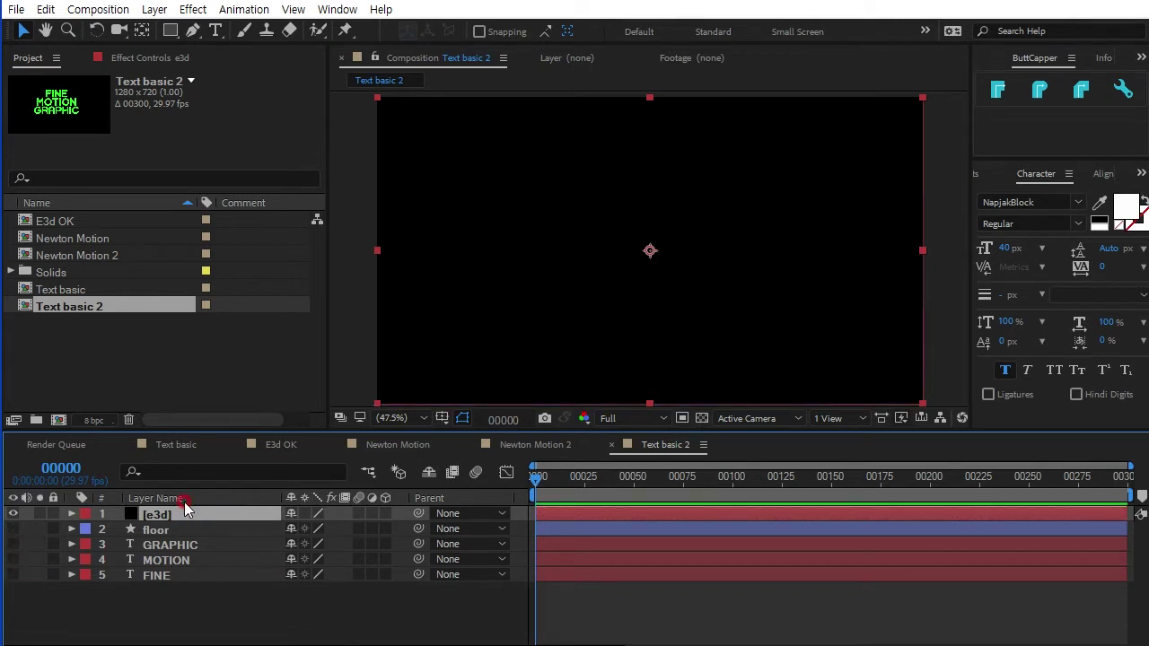
{"action": "left_click", "coordinate": [146, 57]}
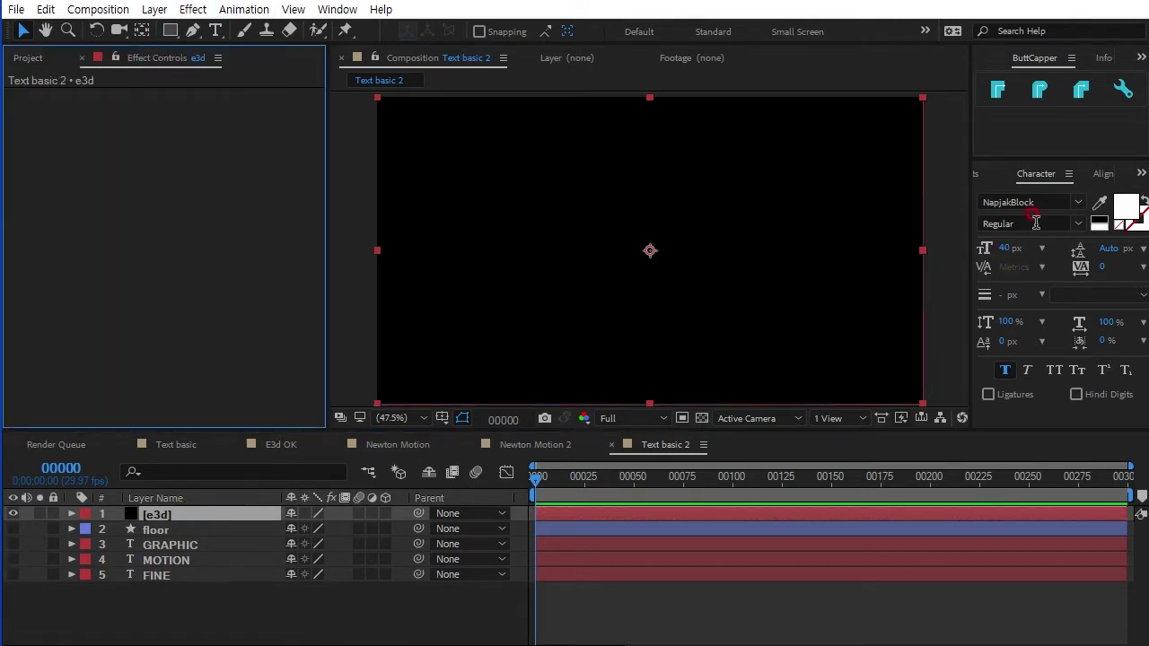
Search Effects & Presets for Element and apply it to the e3d layer
{"action": "left_click", "coordinate": [1140, 173]}
{"action": "left_click", "coordinate": [1078, 190]}
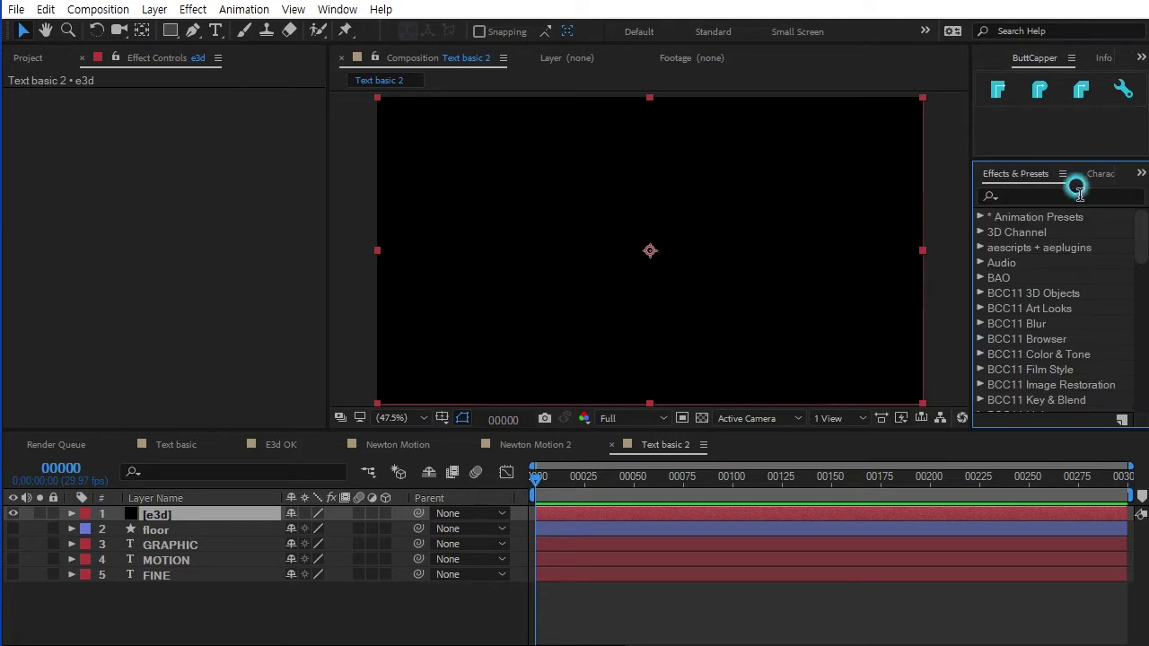
{"action": "left_click", "coordinate": [1012, 197]}
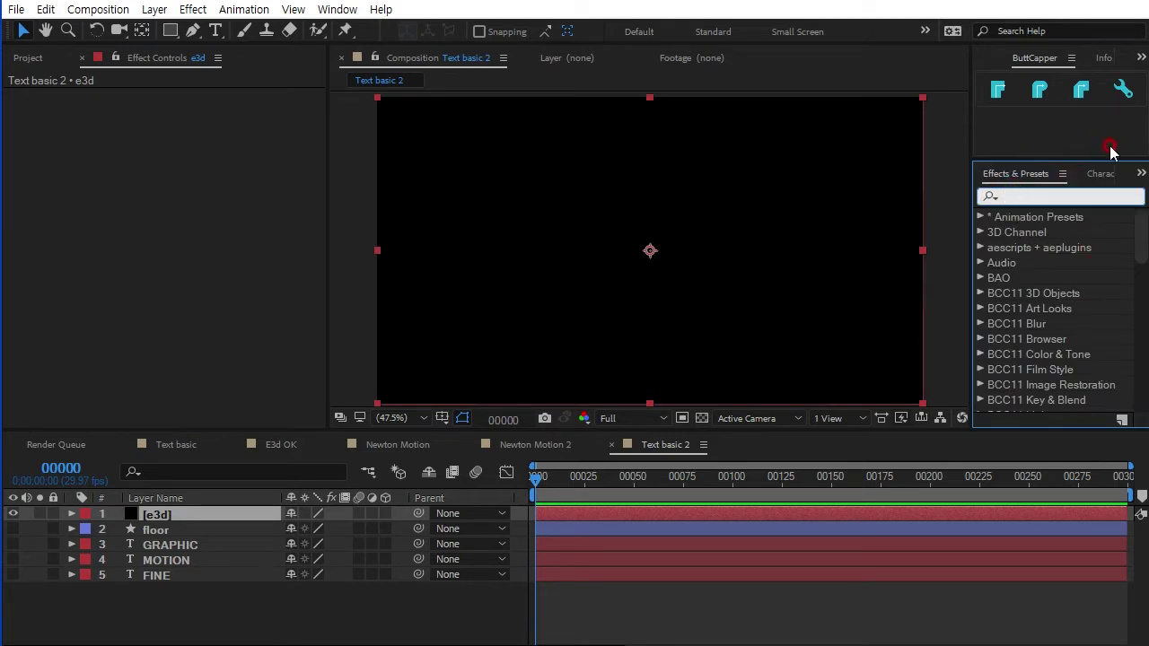
{"action": "type", "text": "element"}
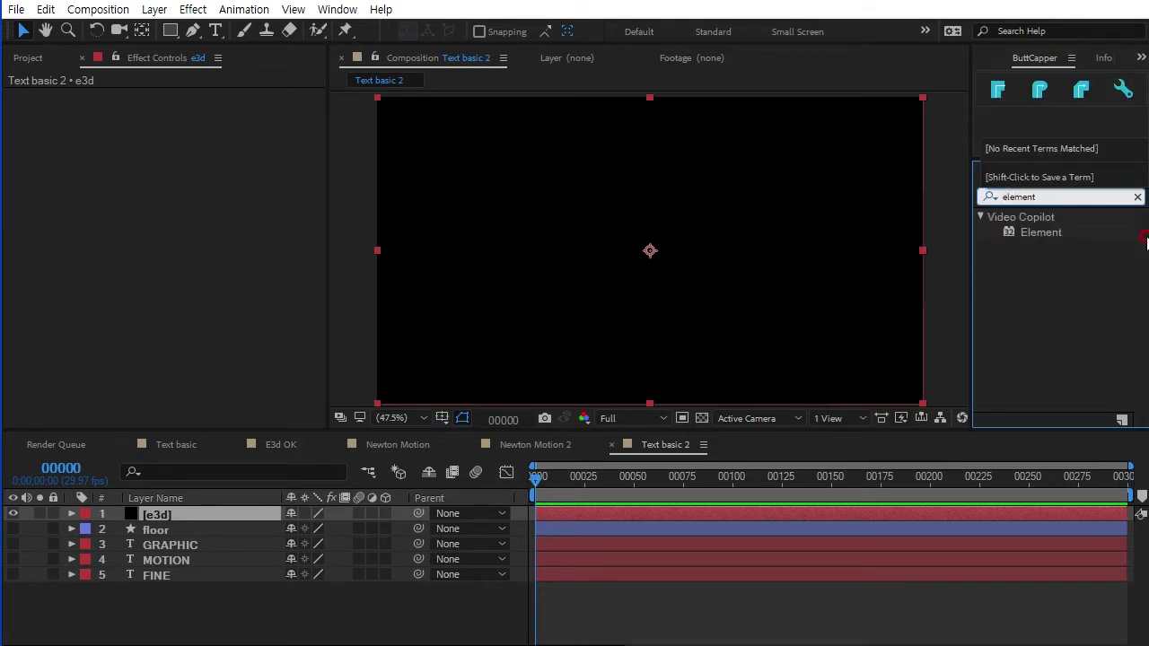
{"action": "left_click_drag", "start_coordinate": [1028, 238], "coordinate": [159, 516]}
{"action": "left_click", "coordinate": [675, 299]}
{"action": "left_click", "coordinate": [405, 274]}
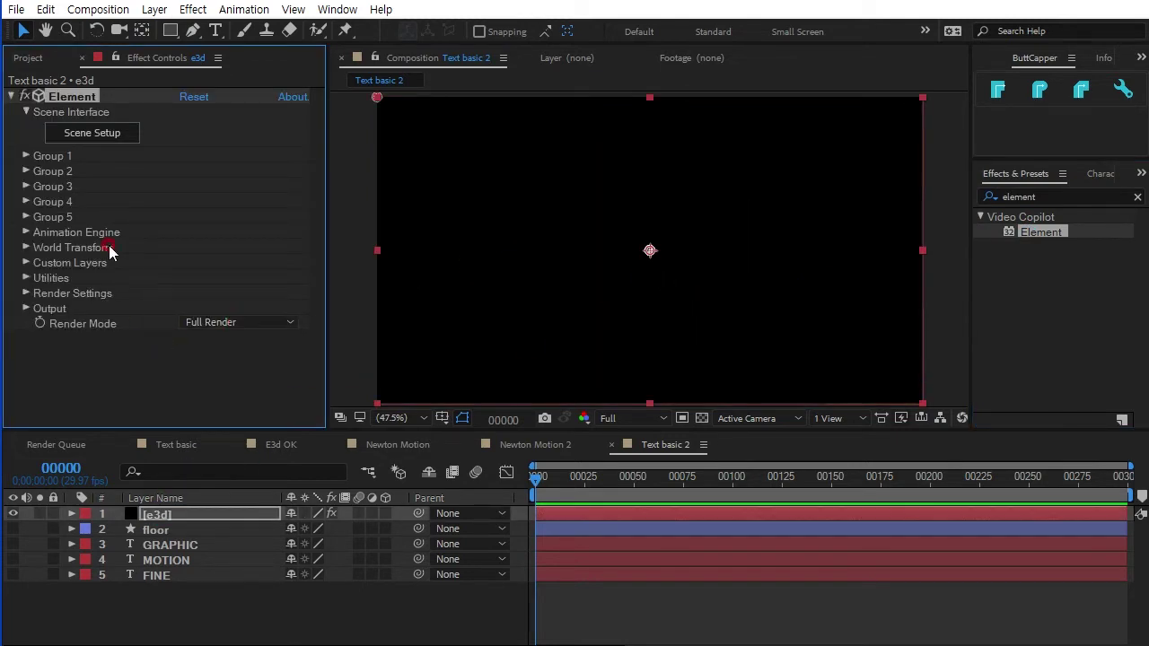
Set Element's Custom Text and Masks Path Layers 1–3 to FINE, MOTION and GRAPHIC
{"action": "left_click", "coordinate": [25, 263]}
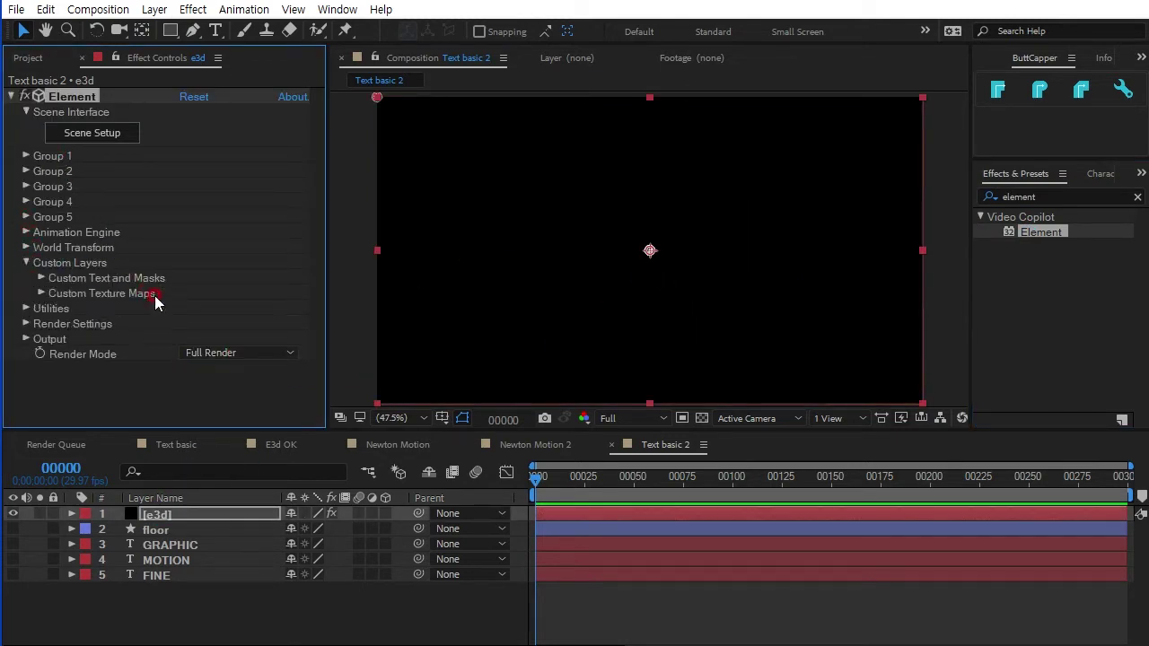
{"action": "left_click", "coordinate": [40, 278]}
{"action": "scroll", "coordinate": [80, 222], "scroll_direction": "down", "scroll_amount": 2}
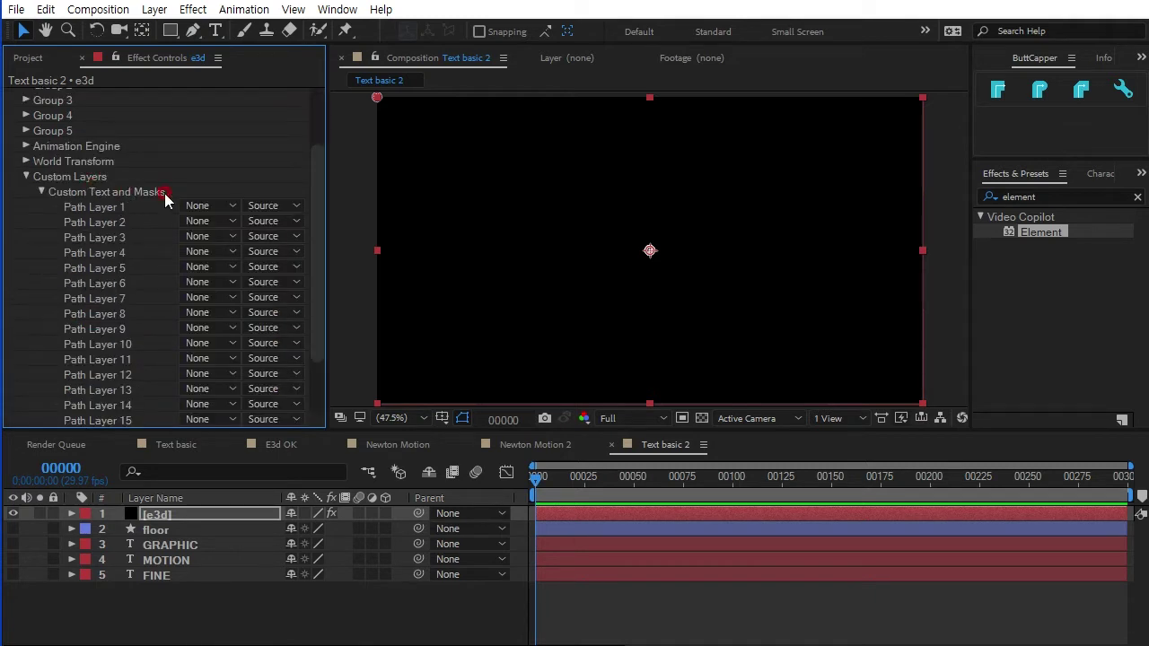
{"action": "left_click", "coordinate": [214, 205]}
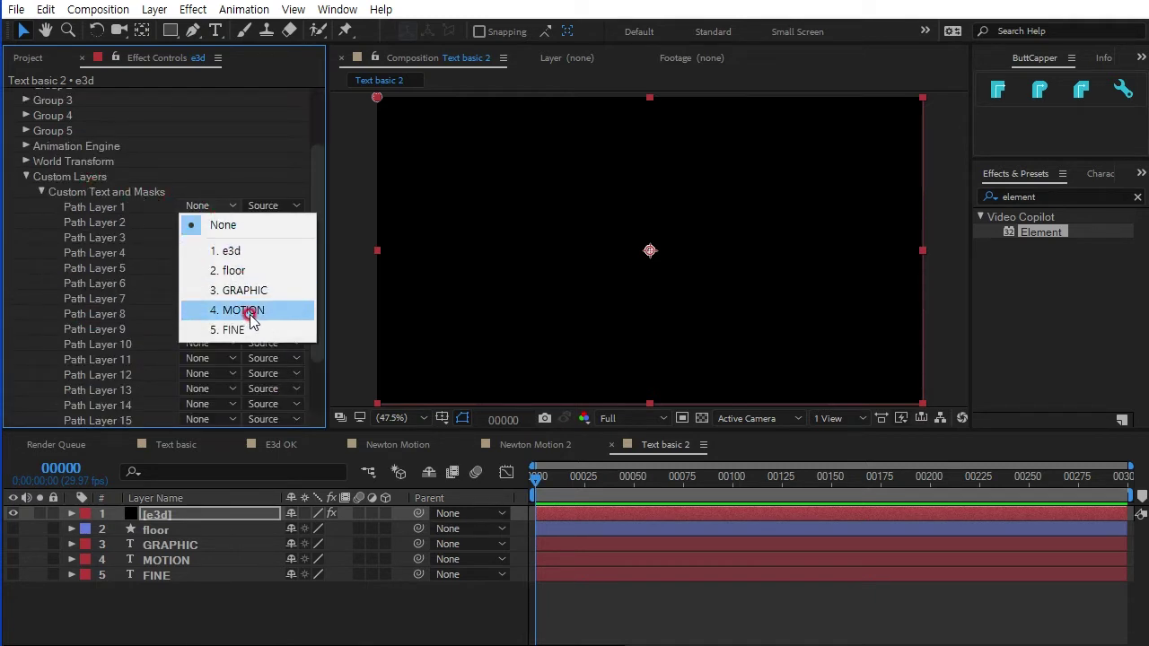
{"action": "left_click", "coordinate": [249, 311]}
{"action": "left_click", "coordinate": [210, 206]}
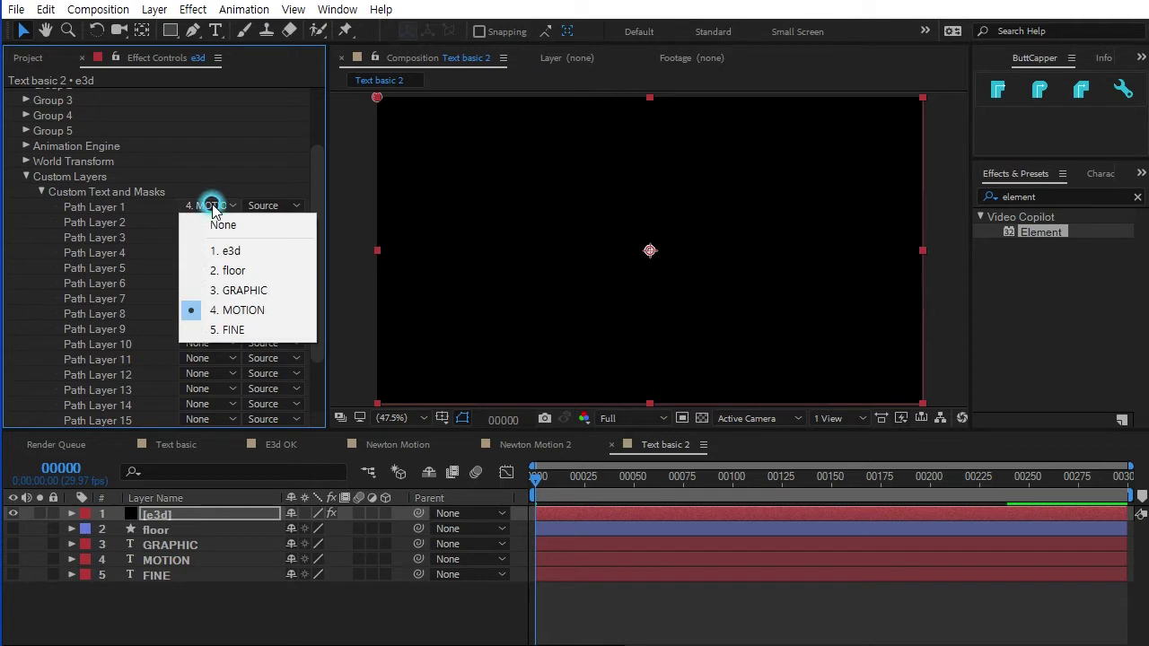
{"action": "left_click", "coordinate": [247, 330]}
{"action": "left_click", "coordinate": [206, 221]}
{"action": "left_click", "coordinate": [229, 325]}
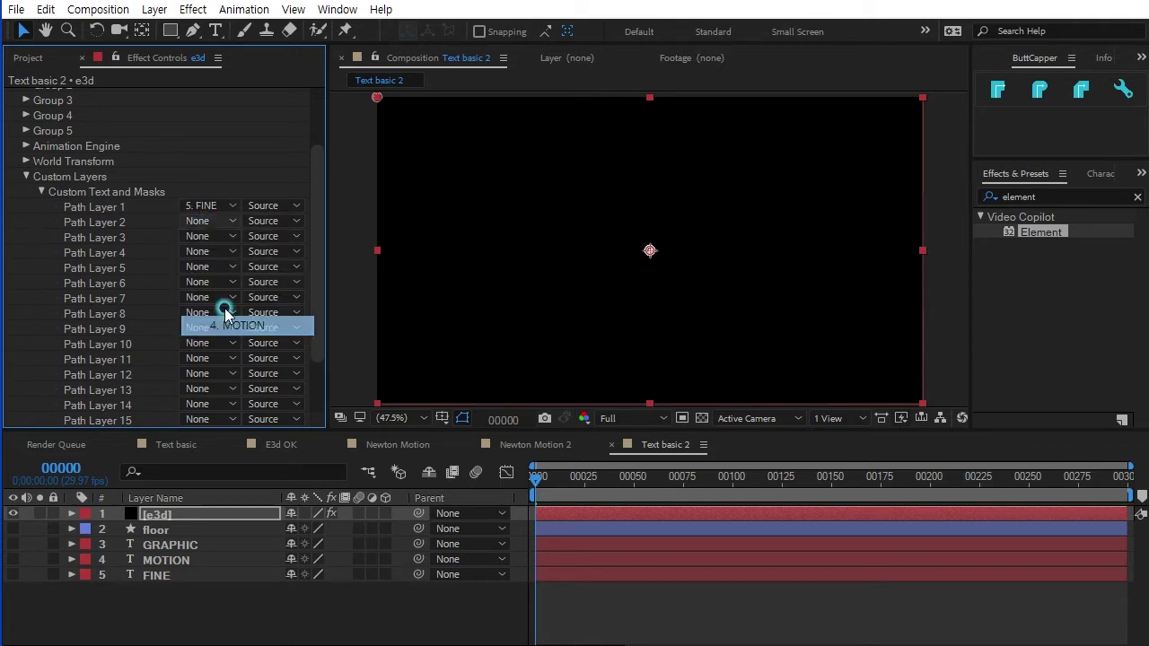
{"action": "left_click", "coordinate": [201, 238]}
{"action": "left_click", "coordinate": [230, 320]}
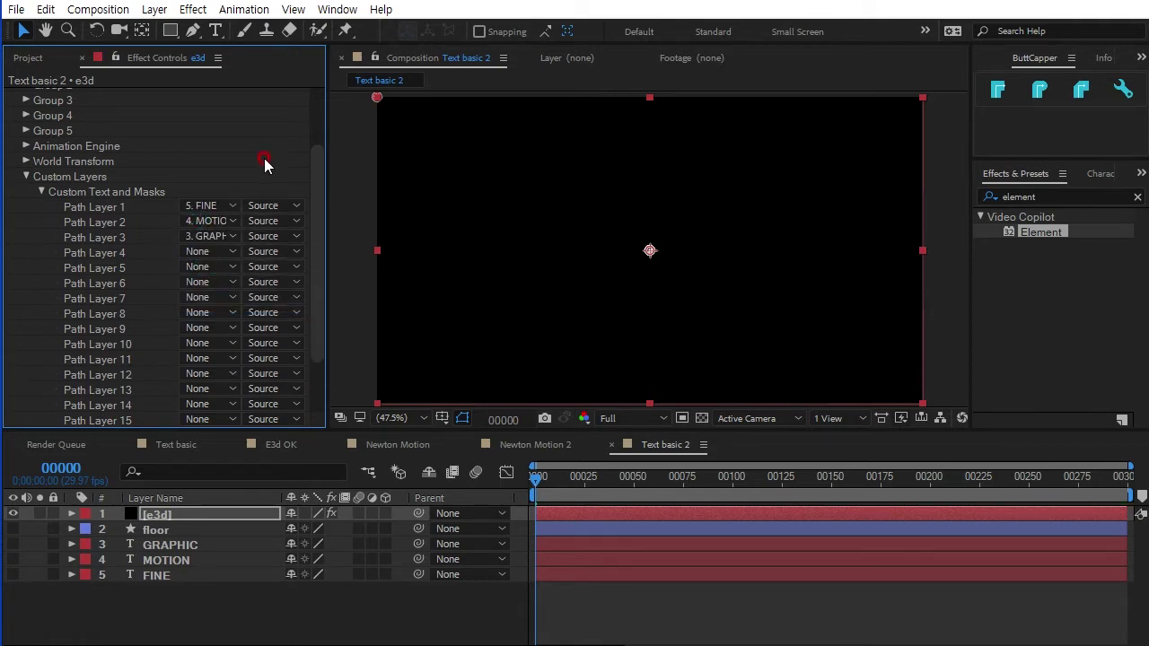
{"action": "left_click_drag", "start_coordinate": [316, 192], "coordinate": [293, 77]}
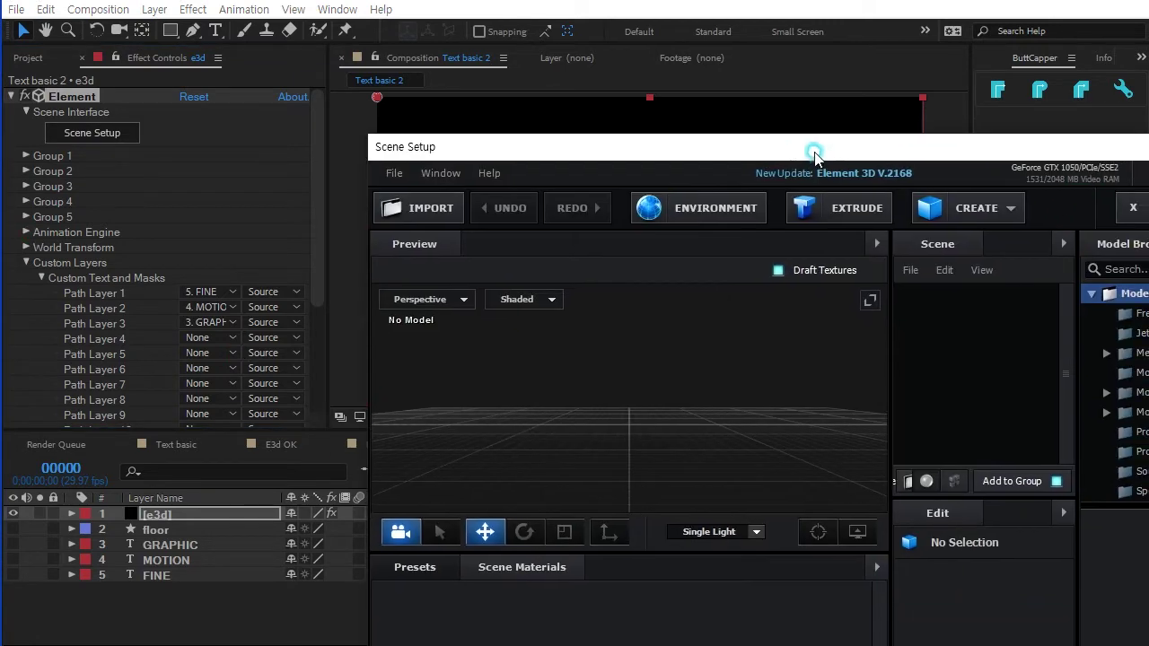
Maximize Scene Setup, create a Plane and set its Size XY to 50 × 50
{"action": "double_click", "coordinate": [817, 151]}
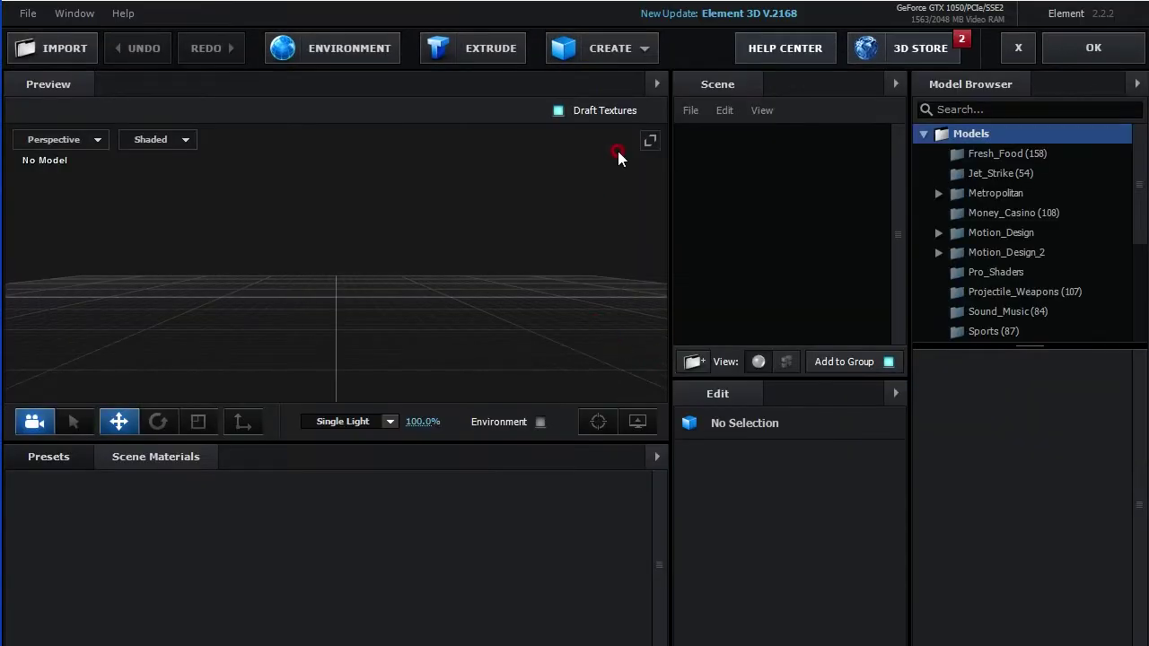
{"action": "left_click", "coordinate": [618, 53]}
{"action": "left_click", "coordinate": [835, 90]}
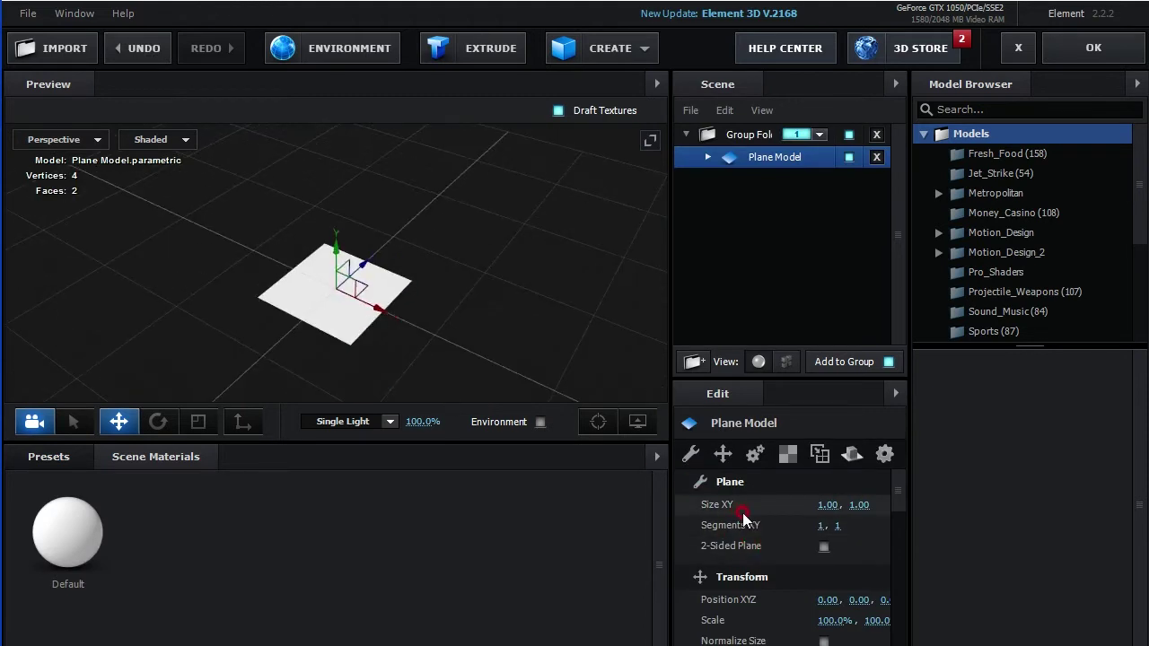
{"action": "left_click", "coordinate": [827, 504]}
{"action": "type", "text": "50"}
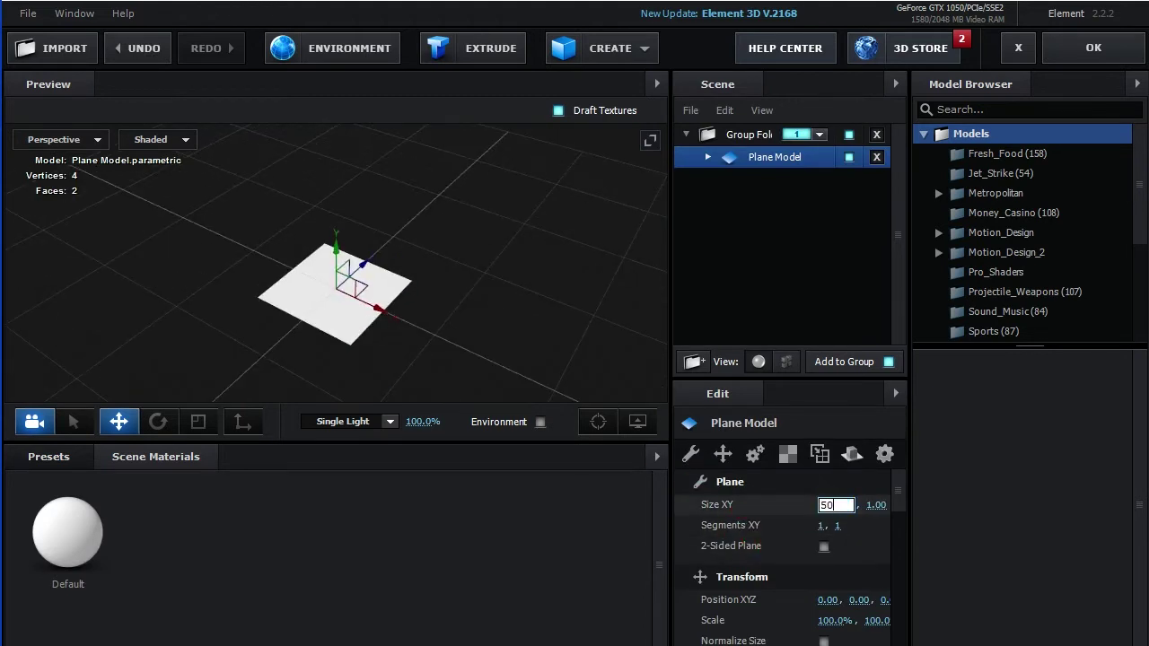
{"action": "key", "text": "Tab"}
{"action": "key", "text": "Return"}
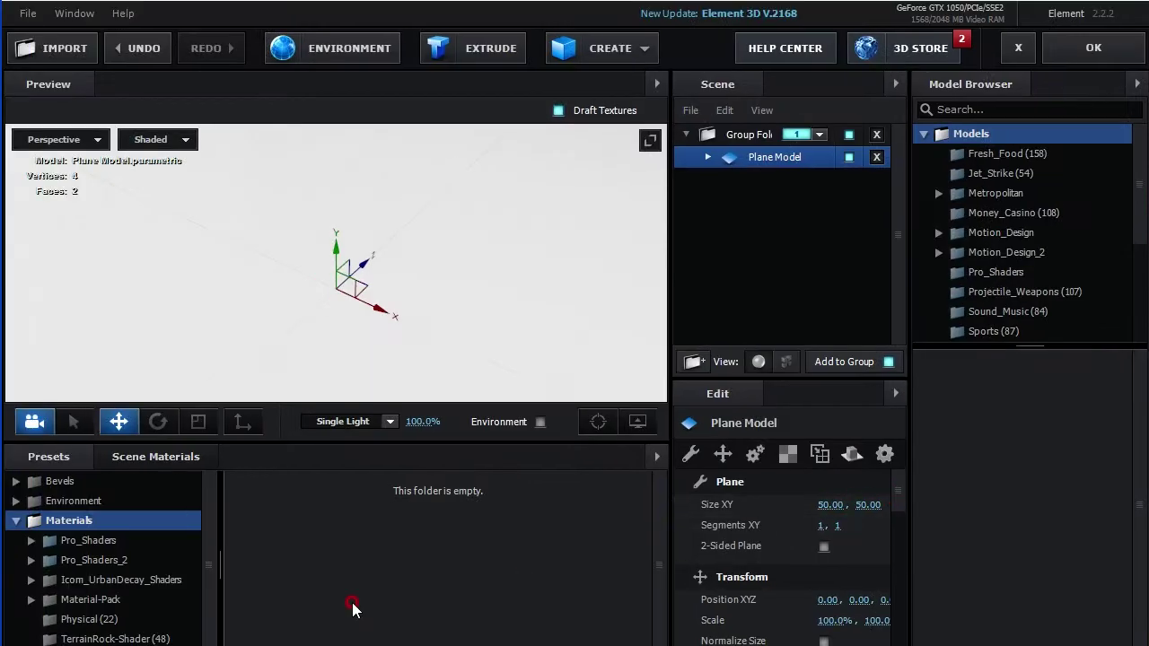
Apply the Metal > Aged Iron material to the floor plane
{"action": "left_click", "coordinate": [106, 600]}
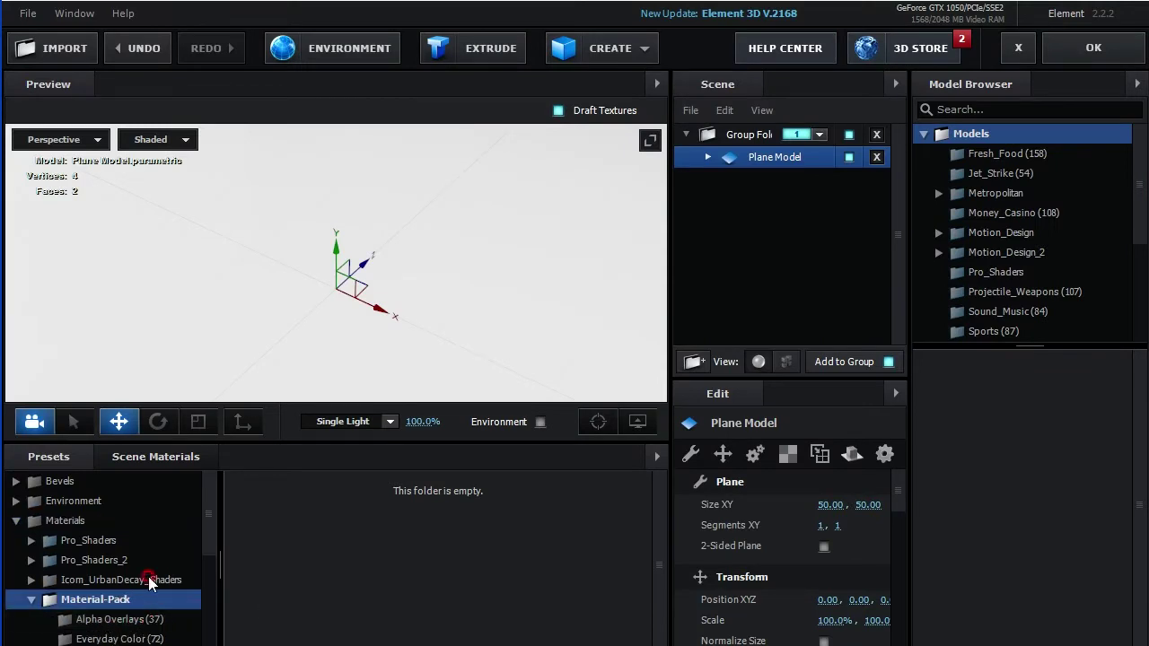
{"action": "scroll", "coordinate": [149, 575], "scroll_direction": "down", "scroll_amount": 5}
{"action": "left_click", "coordinate": [120, 592]}
{"action": "left_click", "coordinate": [537, 564]}
{"action": "left_click", "coordinate": [125, 597]}
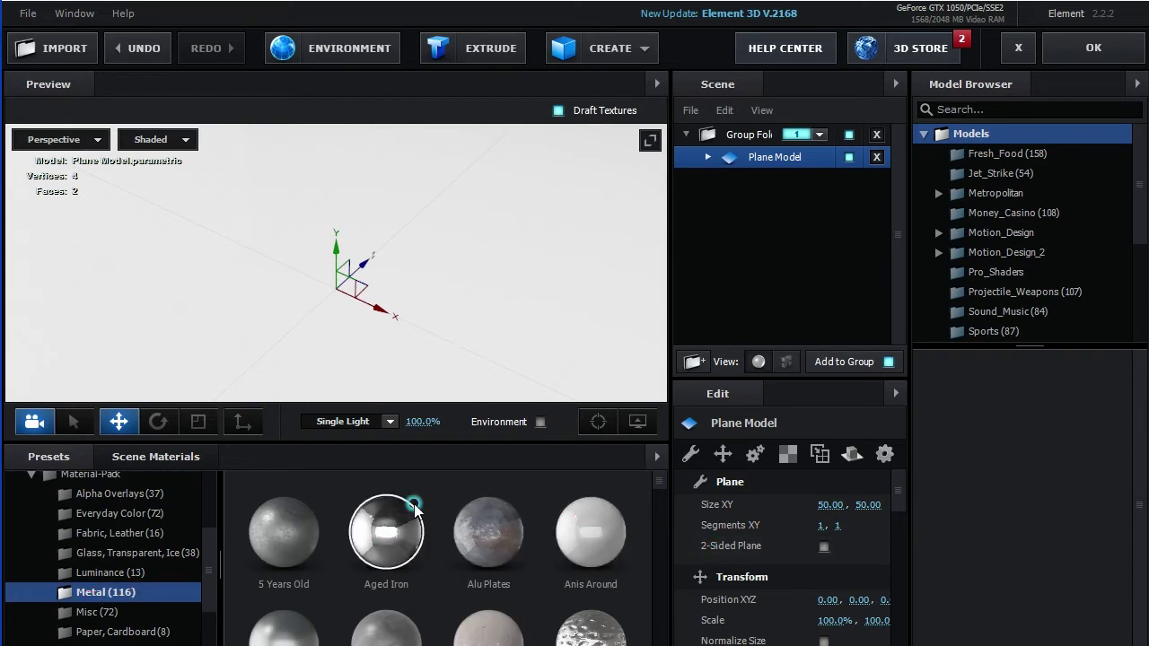
{"action": "left_click_drag", "start_coordinate": [393, 532], "coordinate": [517, 336]}
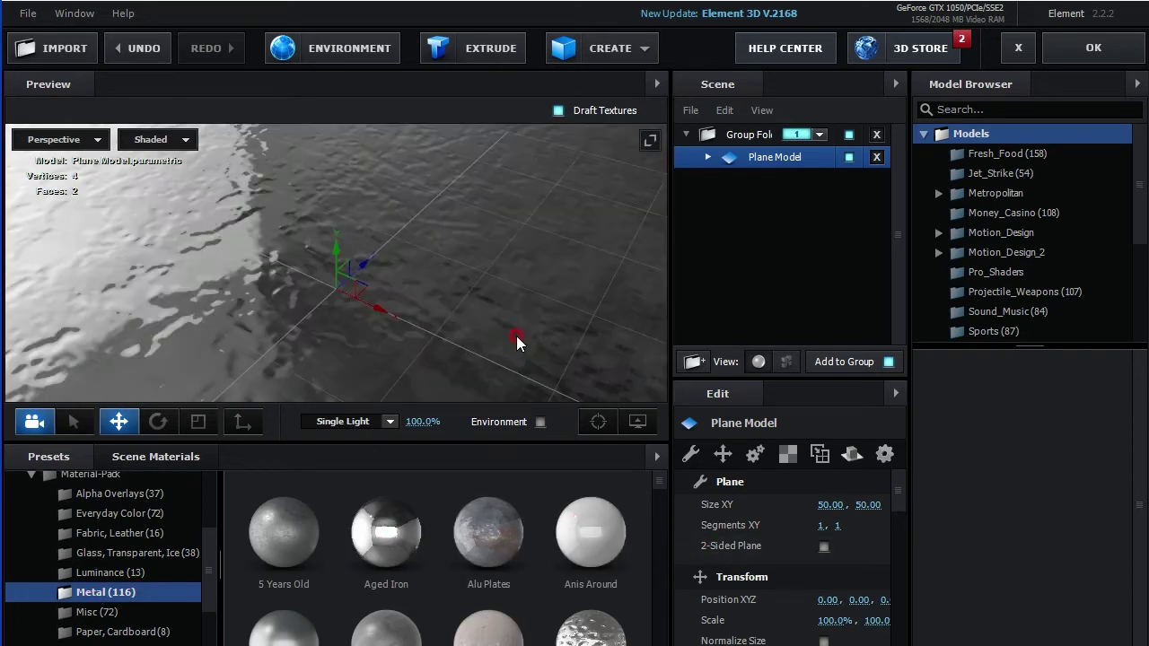
Set the floor material's UV Repeat to 50, 50
{"action": "left_click", "coordinate": [787, 453]}
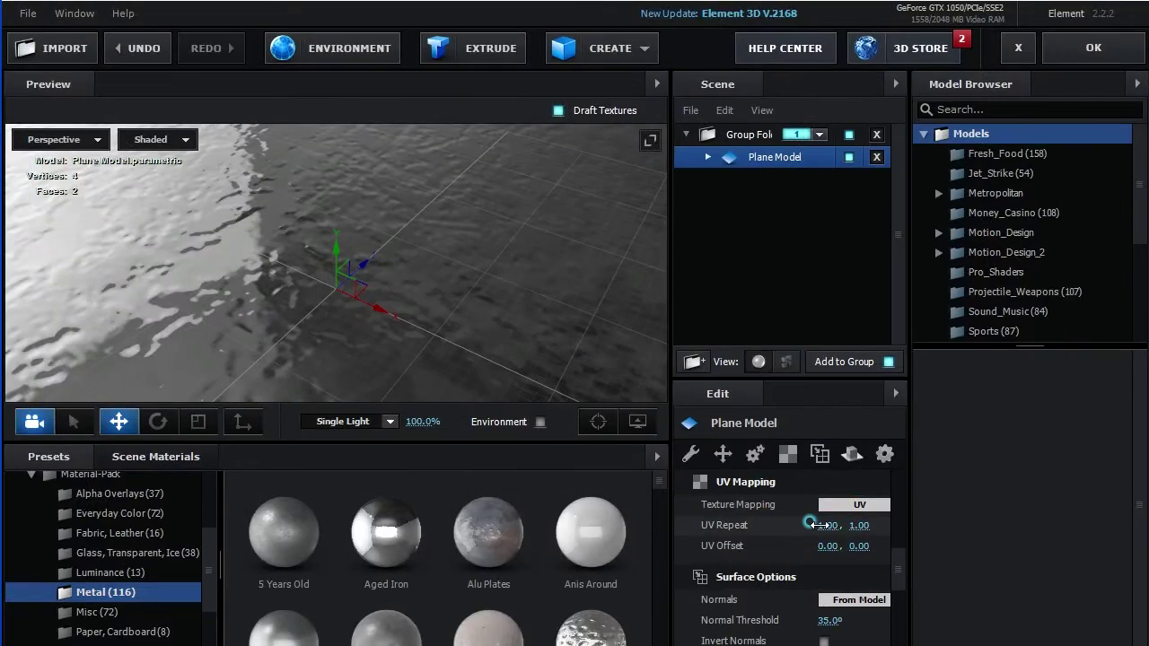
{"action": "left_click", "coordinate": [819, 526]}
{"action": "type", "text": "0"}
{"action": "key", "text": "Tab"}
{"action": "key", "text": "Return"}
Set the floor's Reflect Mode to Mirror Surface and add extruded text to the scene
{"action": "left_click", "coordinate": [852, 453]}
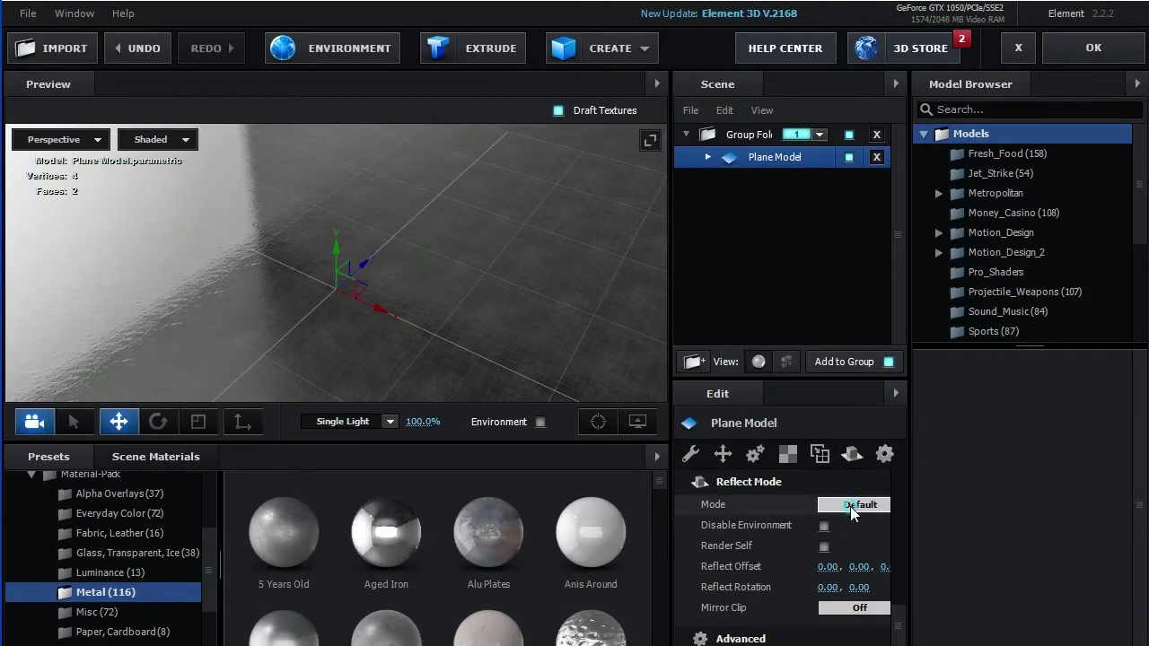
{"action": "left_click", "coordinate": [852, 505]}
{"action": "left_click", "coordinate": [867, 546]}
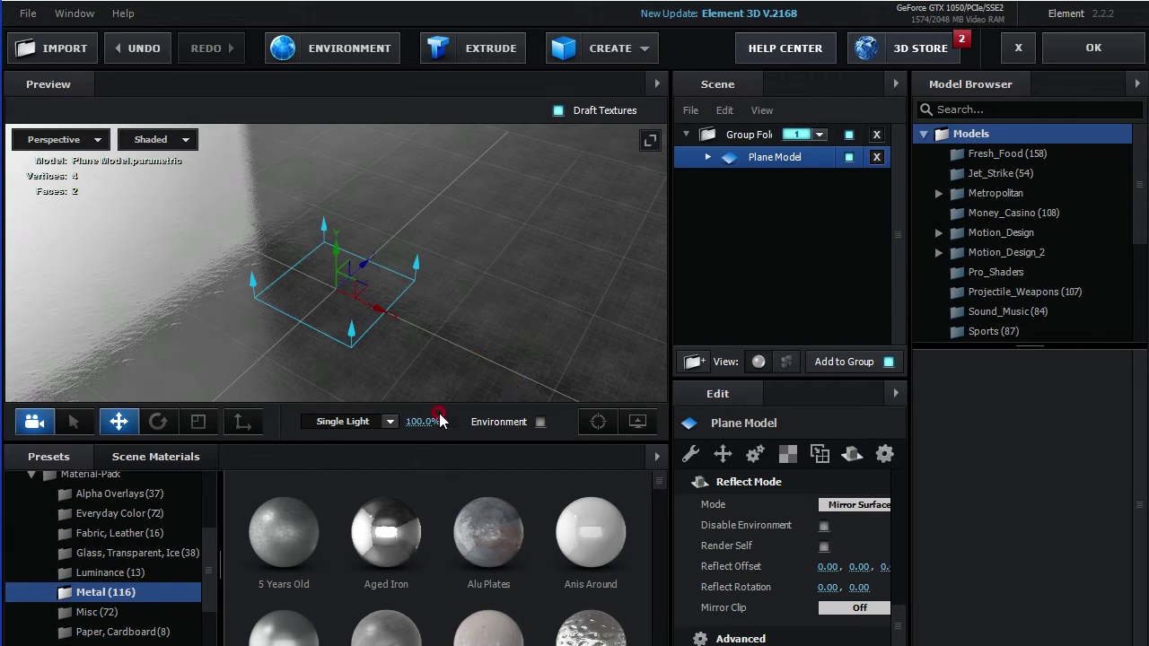
{"action": "left_click", "coordinate": [493, 54]}
{"action": "mouse_move", "coordinate": [429, 326]}
{"action": "left_mouse_down"}
{"action": "mouse_move", "coordinate": [317, 320]}
{"action": "mouse_move", "coordinate": [370, 321]}
{"action": "left_mouse_up"}
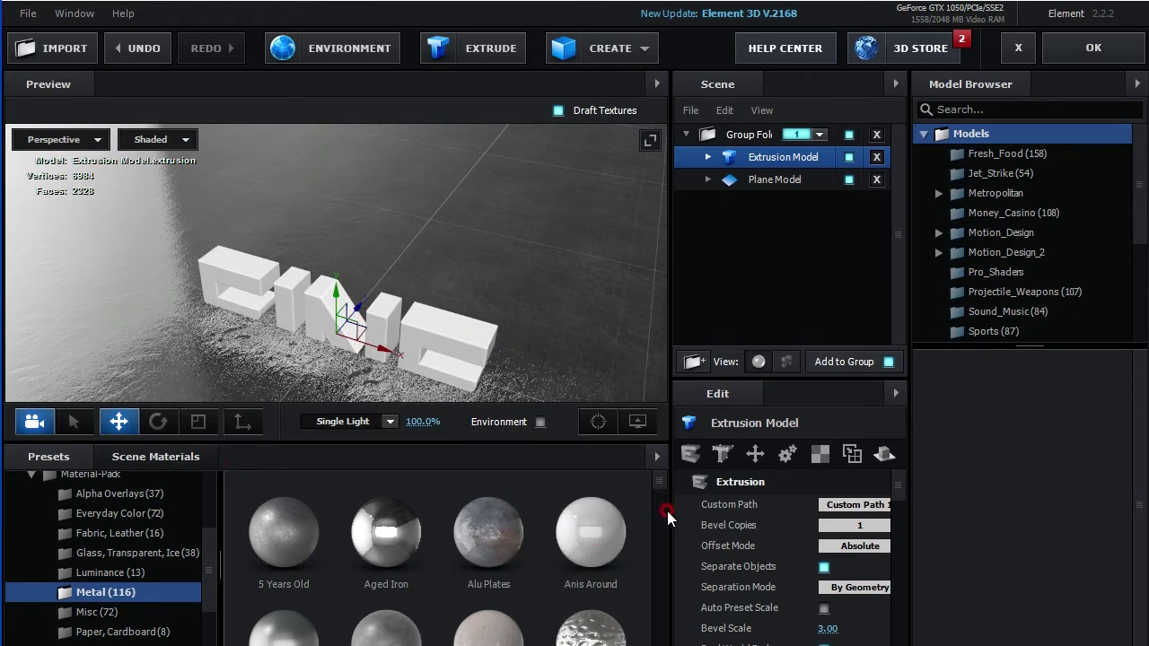
Drop the Copperish metal preset on the Extrusion Model, rename it 'fine', and view FINE from the front
{"action": "scroll", "coordinate": [606, 559], "scroll_direction": "down", "scroll_amount": 3}
{"action": "scroll", "coordinate": [609, 576], "scroll_direction": "down", "scroll_amount": 2}
{"action": "scroll", "coordinate": [610, 576], "scroll_direction": "down", "scroll_amount": 2}
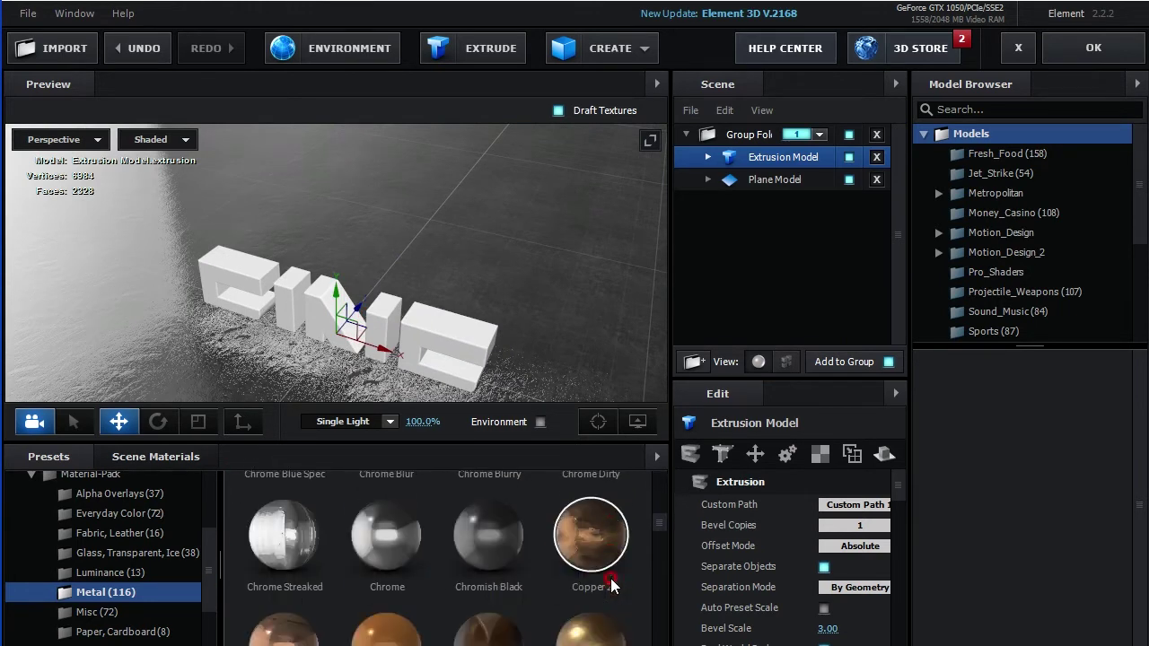
{"action": "scroll", "coordinate": [590, 610], "scroll_direction": "down", "scroll_amount": 1}
{"action": "mouse_move", "coordinate": [588, 552]}
{"action": "left_mouse_down"}
{"action": "mouse_move", "coordinate": [714, 305]}
{"action": "mouse_move", "coordinate": [752, 152]}
{"action": "left_mouse_up"}
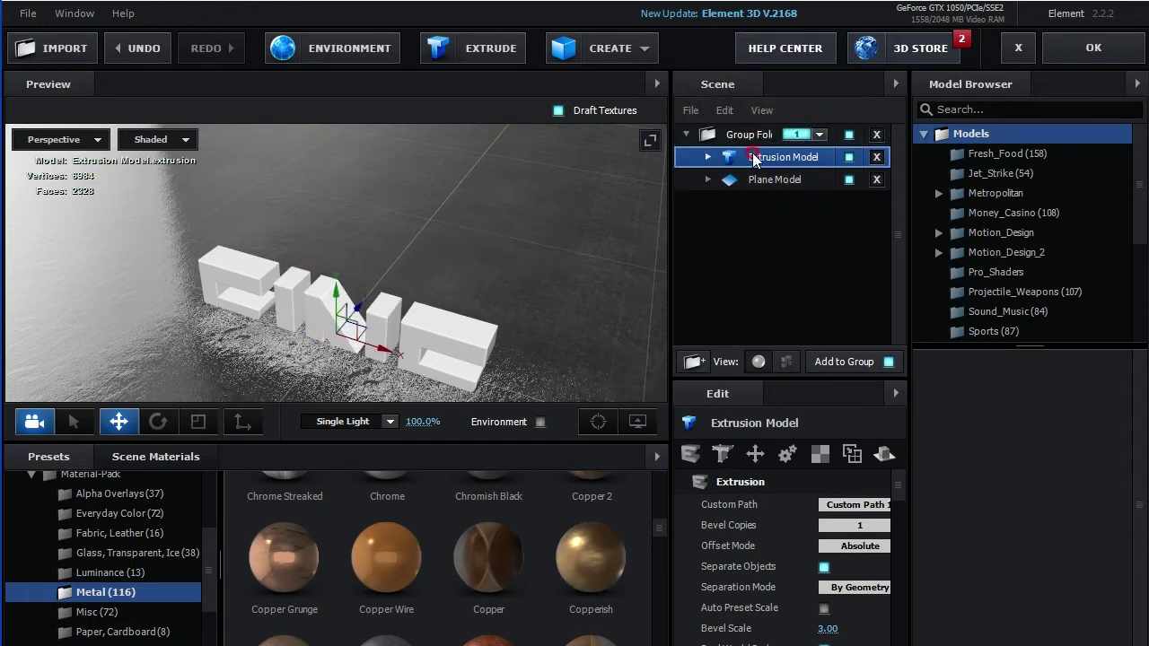
{"action": "double_click", "coordinate": [774, 156]}
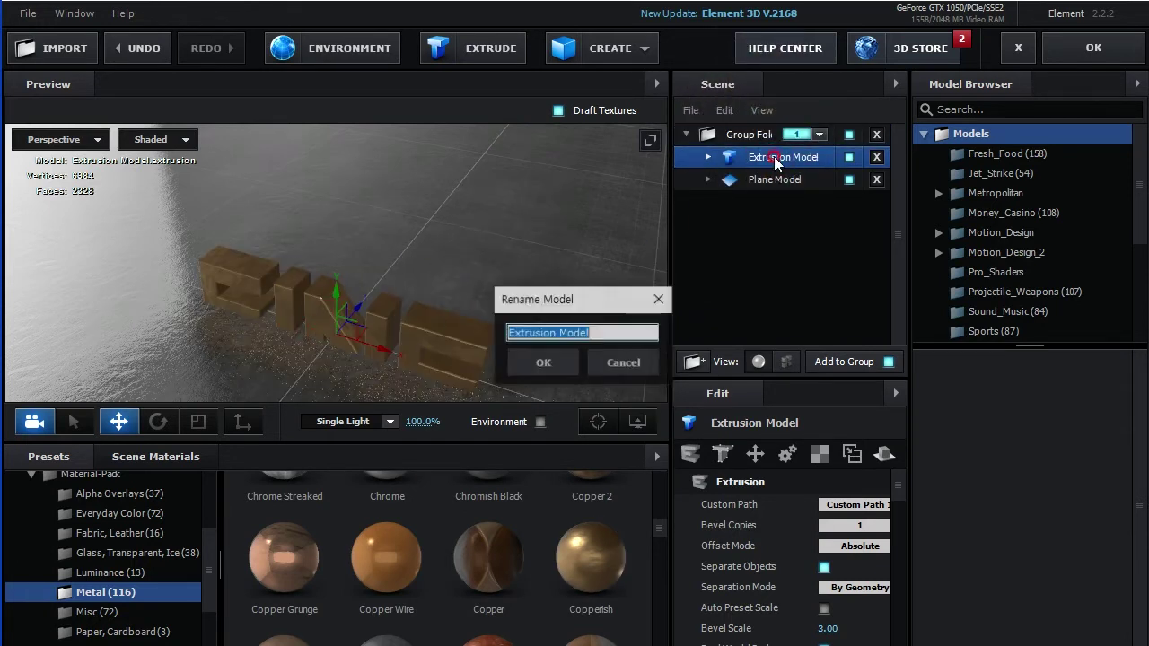
{"action": "type", "text": "fine"}
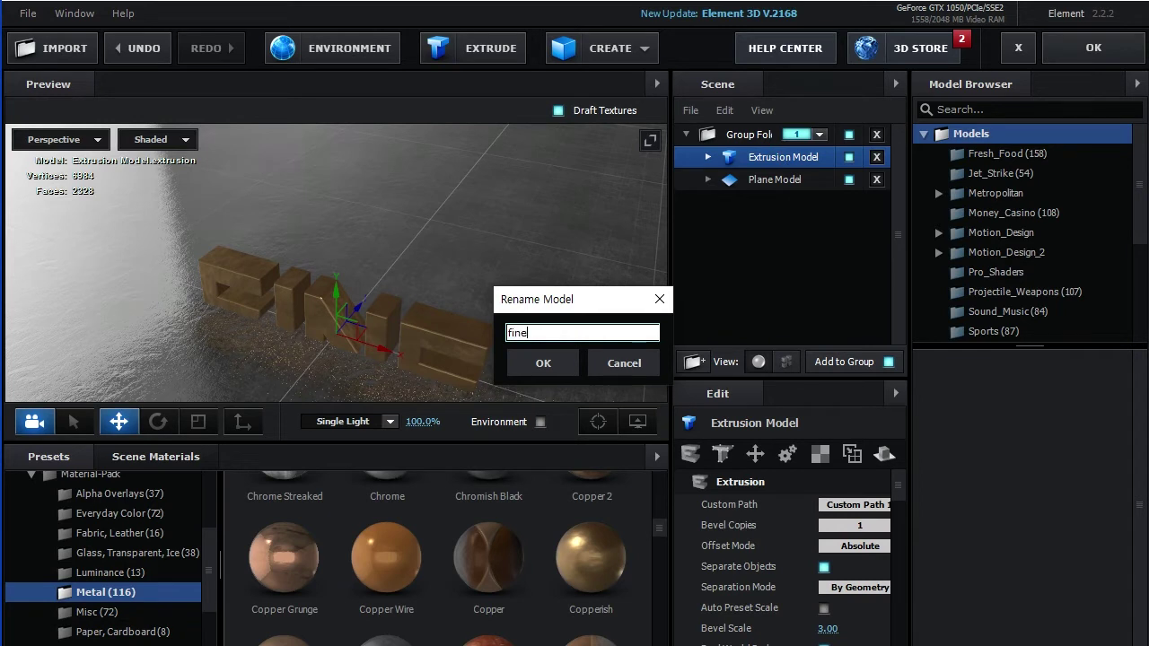
{"action": "key", "text": "Return"}
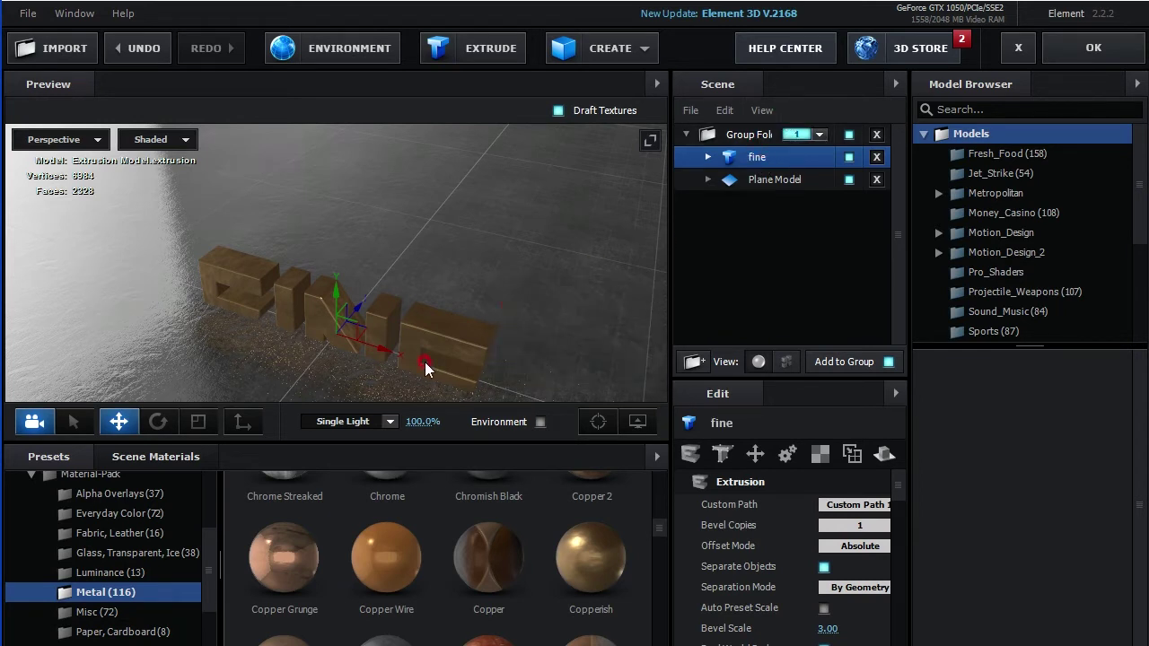
{"action": "mouse_move", "coordinate": [414, 289]}
{"action": "left_mouse_down"}
{"action": "mouse_move", "coordinate": [385, 297]}
{"action": "mouse_move", "coordinate": [345, 229]}
{"action": "mouse_move", "coordinate": [362, 159]}
{"action": "mouse_move", "coordinate": [338, 300]}
{"action": "mouse_move", "coordinate": [340, 158]}
{"action": "left_mouse_up"}
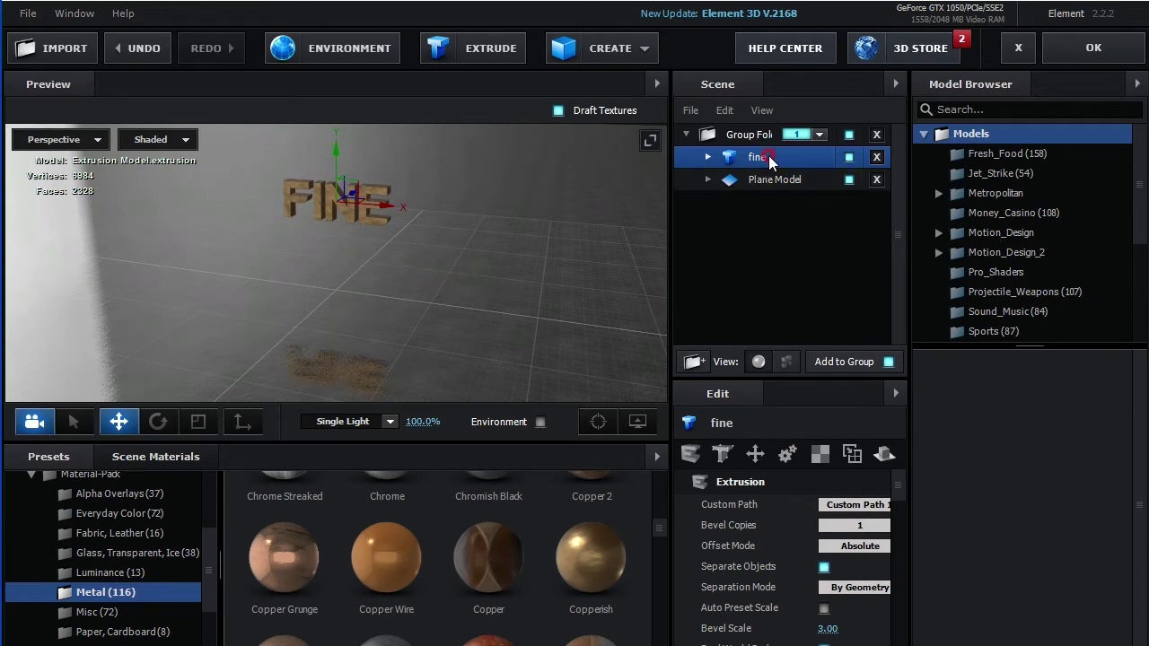
Duplicate 'fine', switch it to Custom Path 2, move it below FINE, and name it 'motion'
{"action": "key", "text": "ctrl+d"}
{"action": "double_click", "coordinate": [765, 184]}
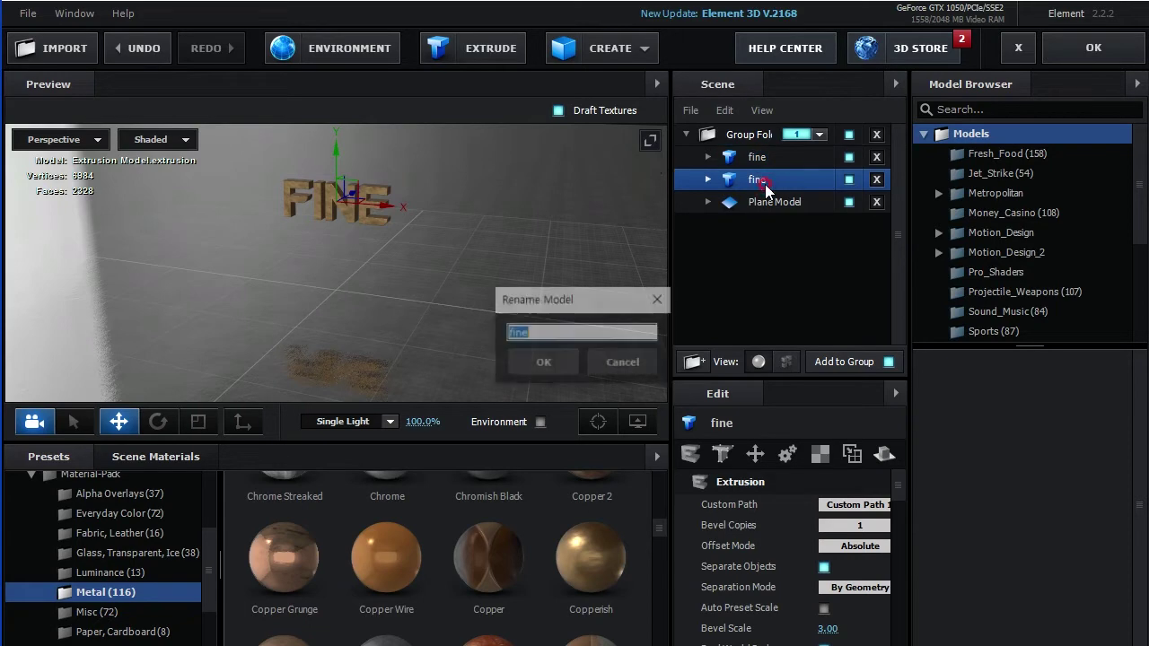
{"action": "left_click", "coordinate": [618, 364]}
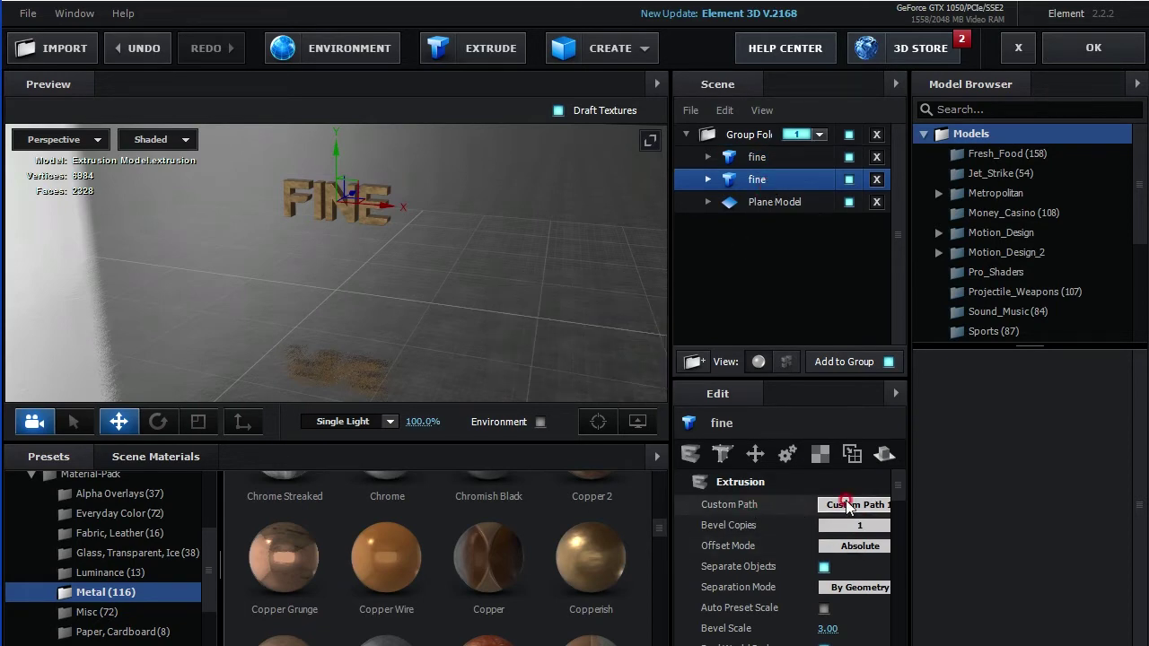
{"action": "left_click", "coordinate": [846, 507]}
{"action": "left_click", "coordinate": [898, 225]}
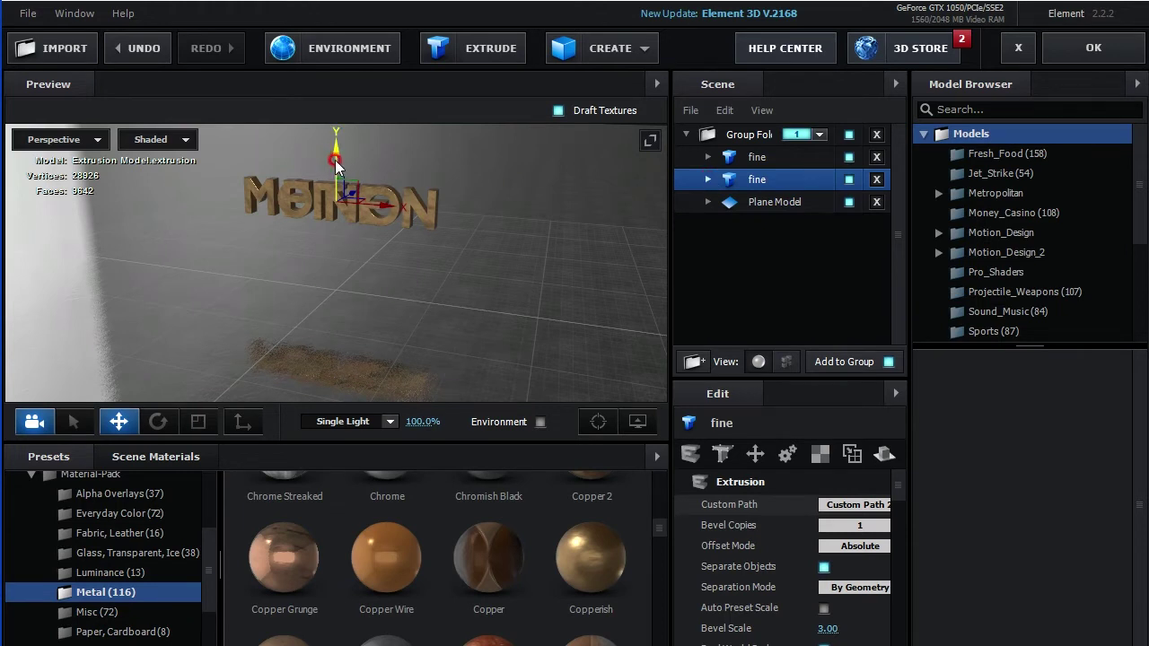
{"action": "left_click_drag", "start_coordinate": [335, 160], "coordinate": [334, 201]}
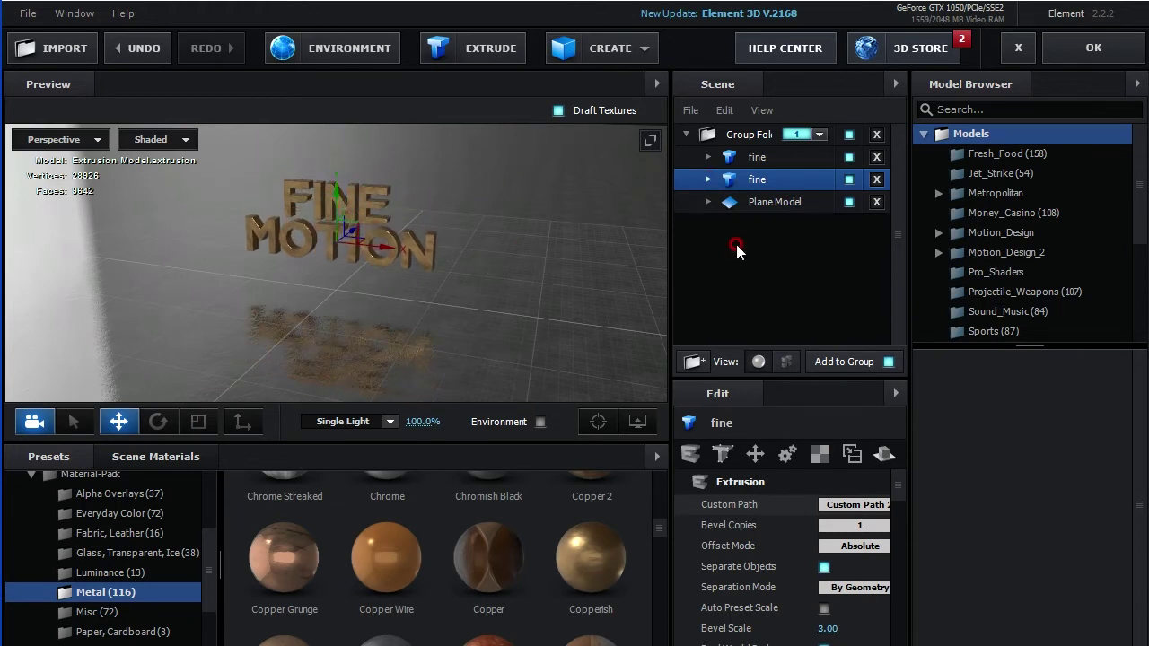
{"action": "type", "text": "motion"}
{"action": "key", "text": "Return"}
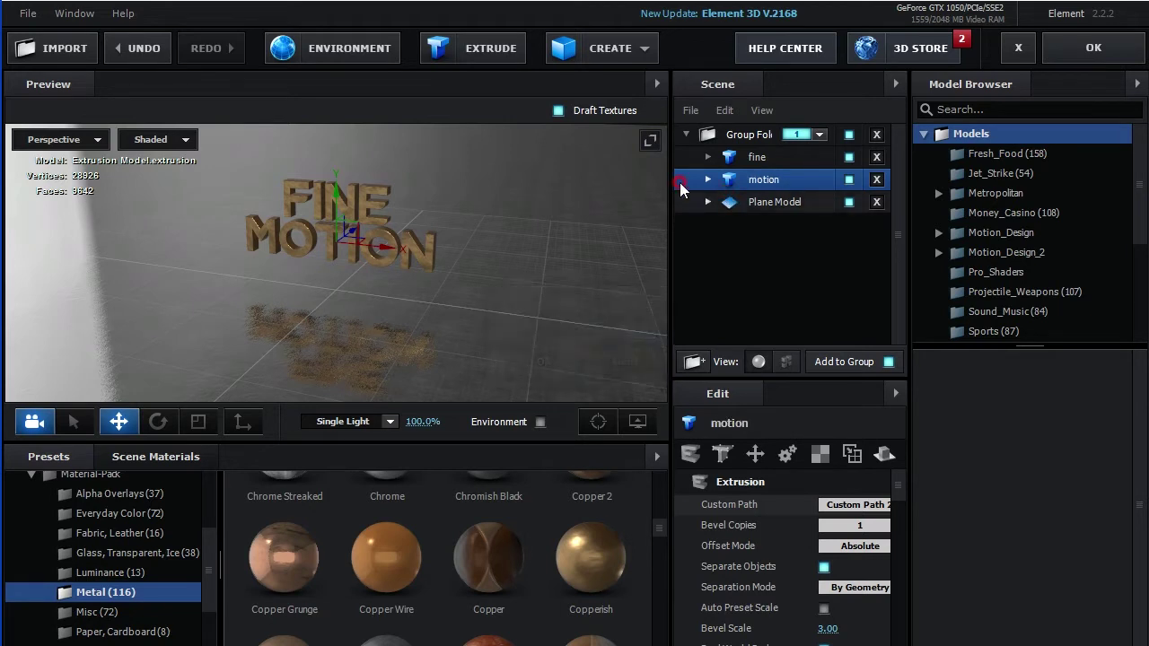
{"action": "left_click", "coordinate": [743, 181]}
Duplicate the motion model, switch it to the GRAPHIC path, and move it below MOTION
{"action": "key", "text": "ctrl+d"}
{"action": "left_click", "coordinate": [777, 203]}
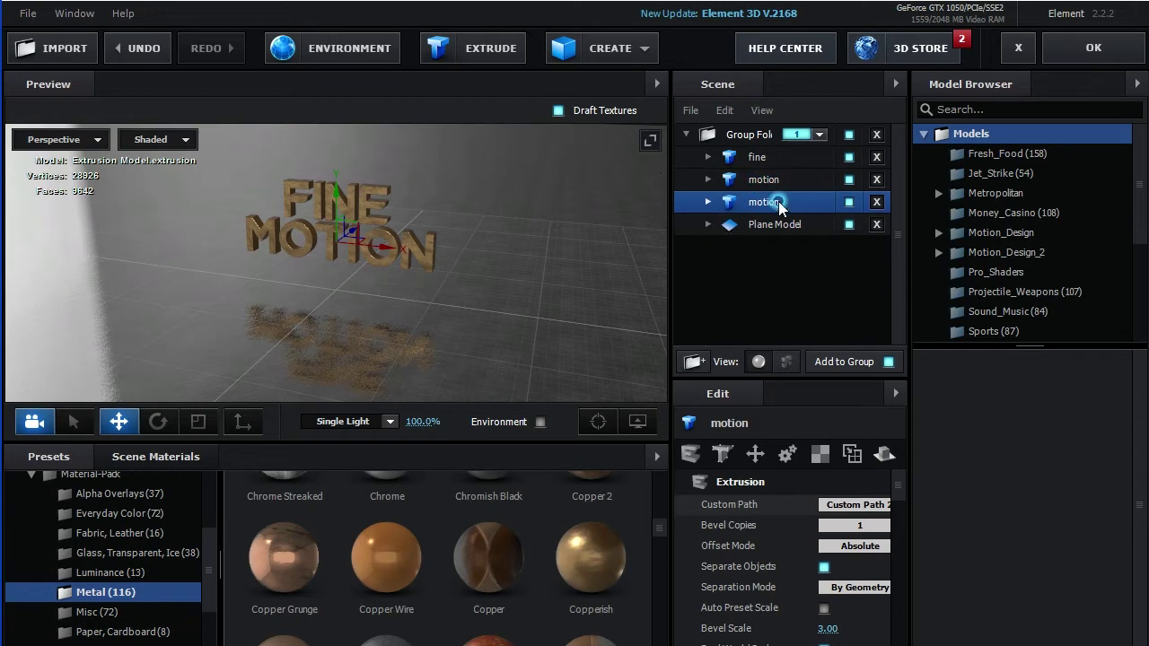
{"action": "left_click", "coordinate": [853, 504]}
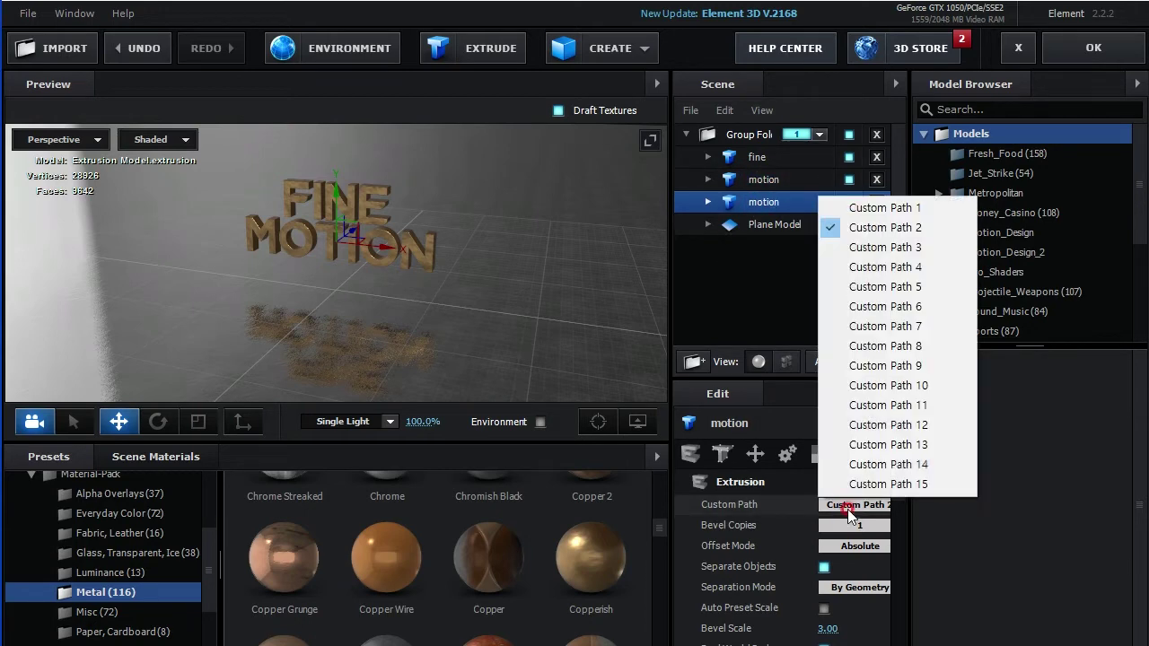
{"action": "left_click", "coordinate": [891, 247]}
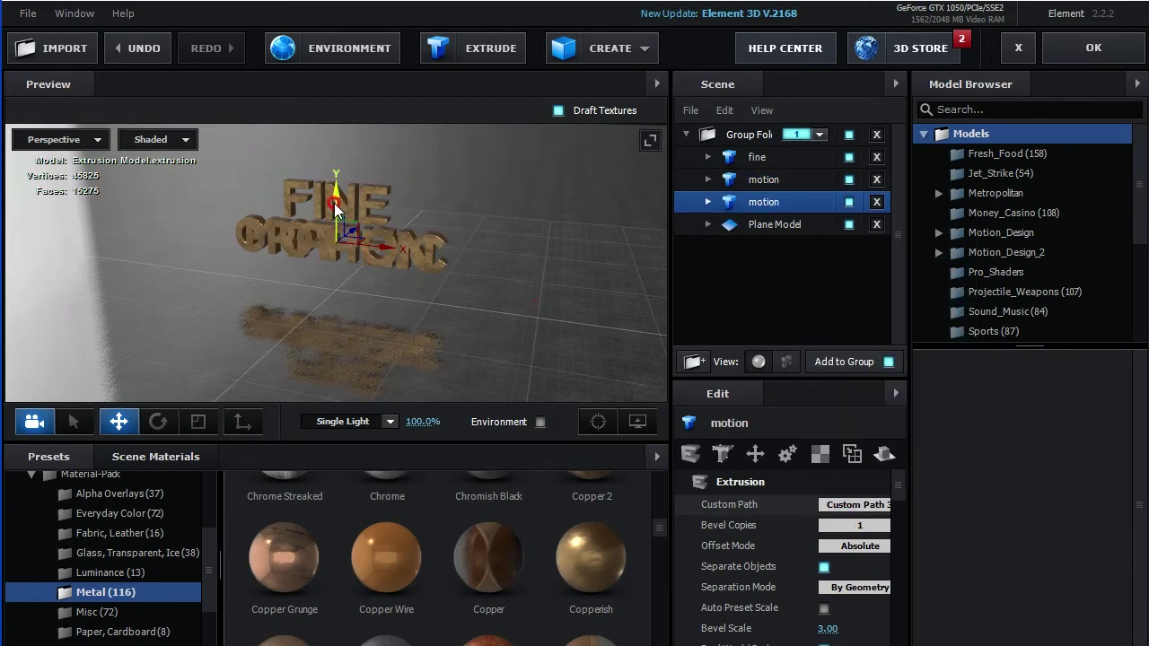
{"action": "left_click_drag", "start_coordinate": [325, 205], "coordinate": [334, 248]}
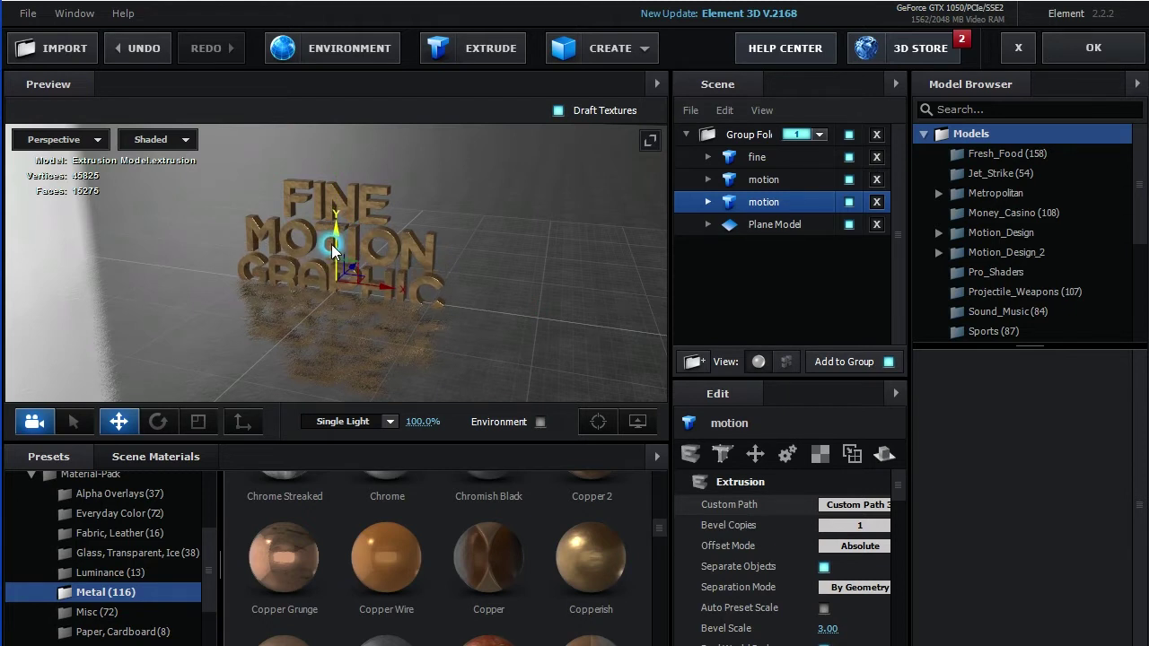
{"action": "left_click", "coordinate": [509, 281]}
Raise the floor plane slightly and orbit the preview to a lower angle
{"action": "left_click", "coordinate": [761, 225]}
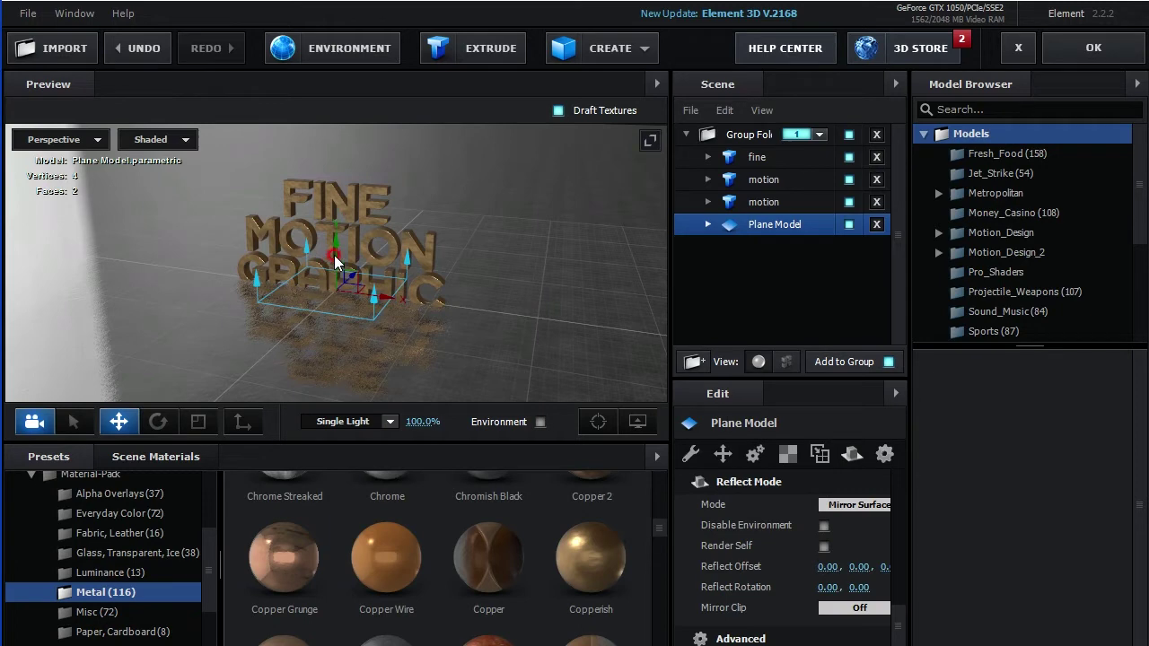
{"action": "left_click_drag", "start_coordinate": [334, 282], "coordinate": [334, 271]}
{"action": "left_click", "coordinate": [494, 293]}
{"action": "left_click_drag", "start_coordinate": [494, 291], "coordinate": [477, 331]}
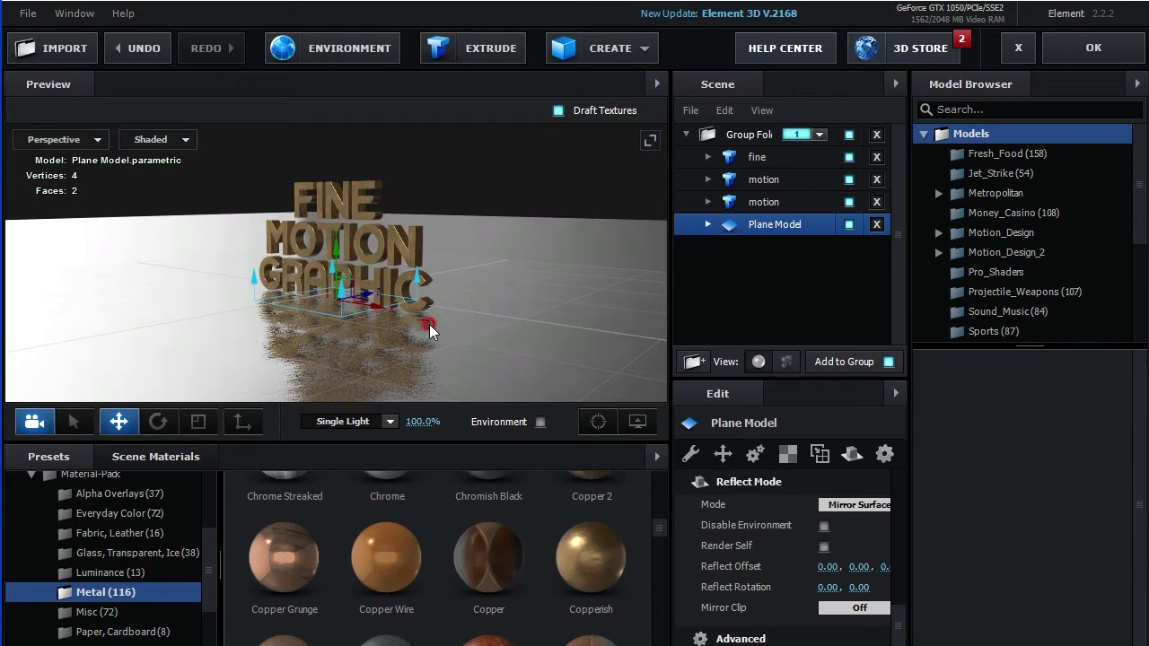
{"action": "left_click_drag", "start_coordinate": [465, 323], "coordinate": [587, 257]}
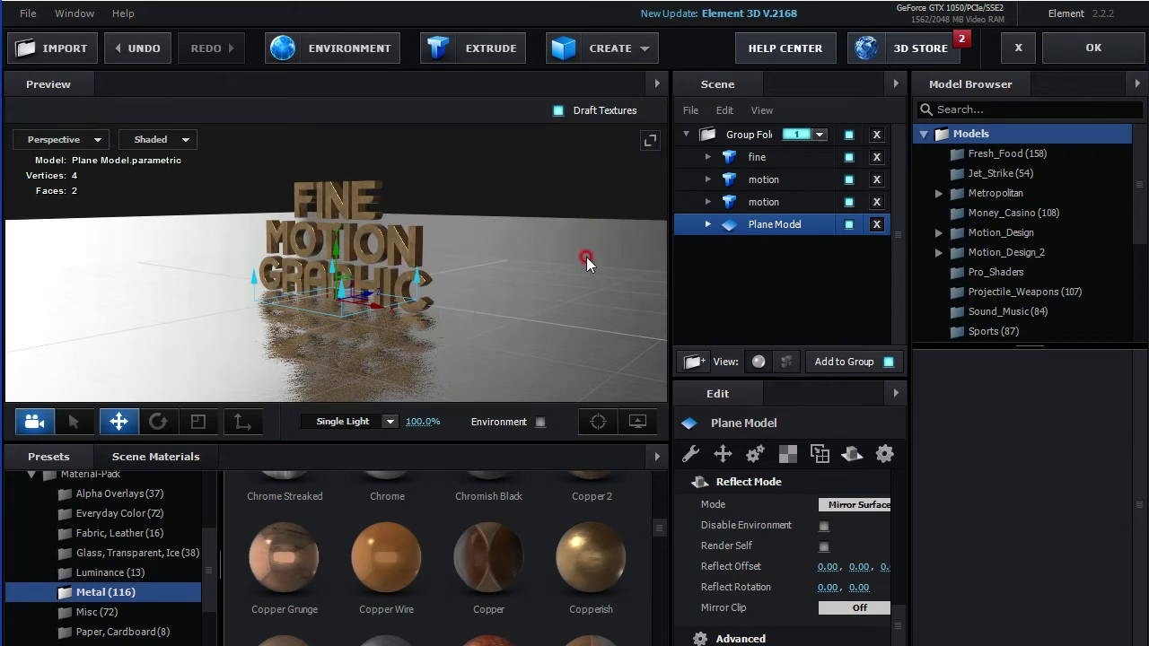
Reorder the Scene list so fine comes first, followed by the two motion models
{"action": "left_click", "coordinate": [797, 158]}
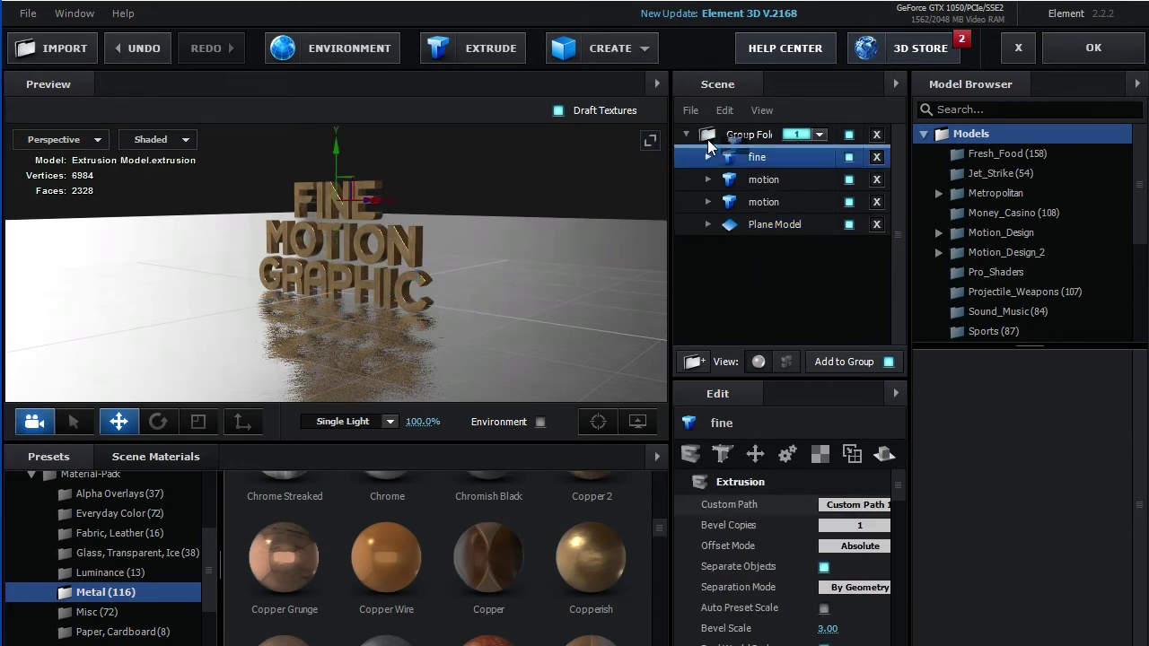
{"action": "left_click_drag", "start_coordinate": [773, 157], "coordinate": [721, 251]}
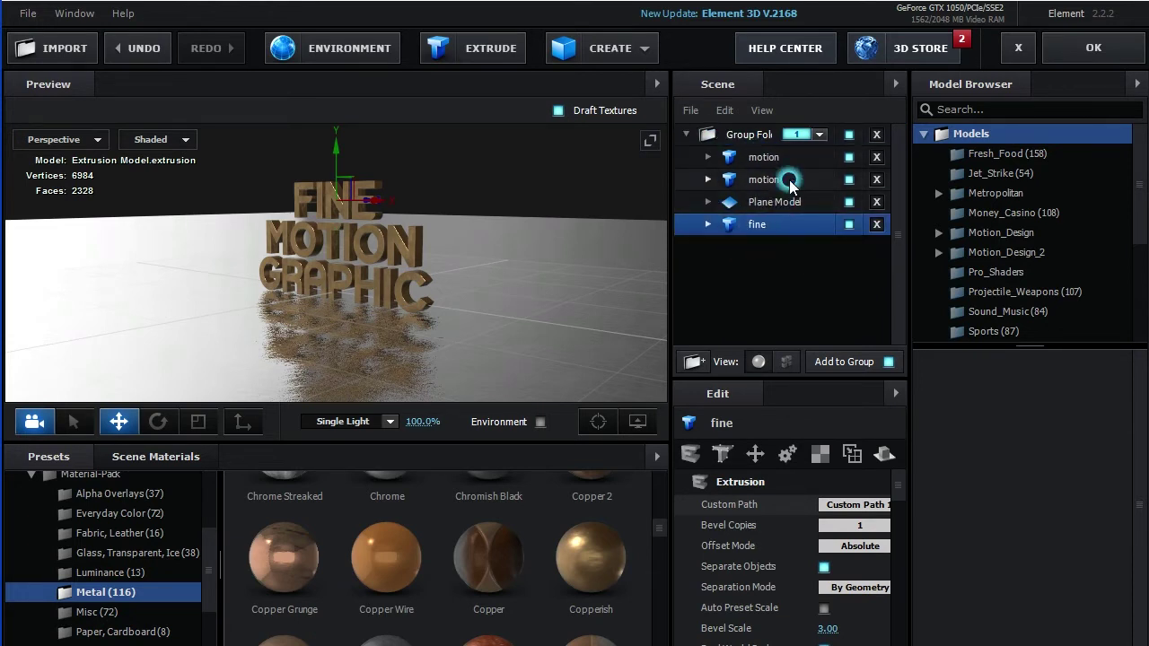
{"action": "left_click_drag", "start_coordinate": [764, 157], "coordinate": [778, 235]}
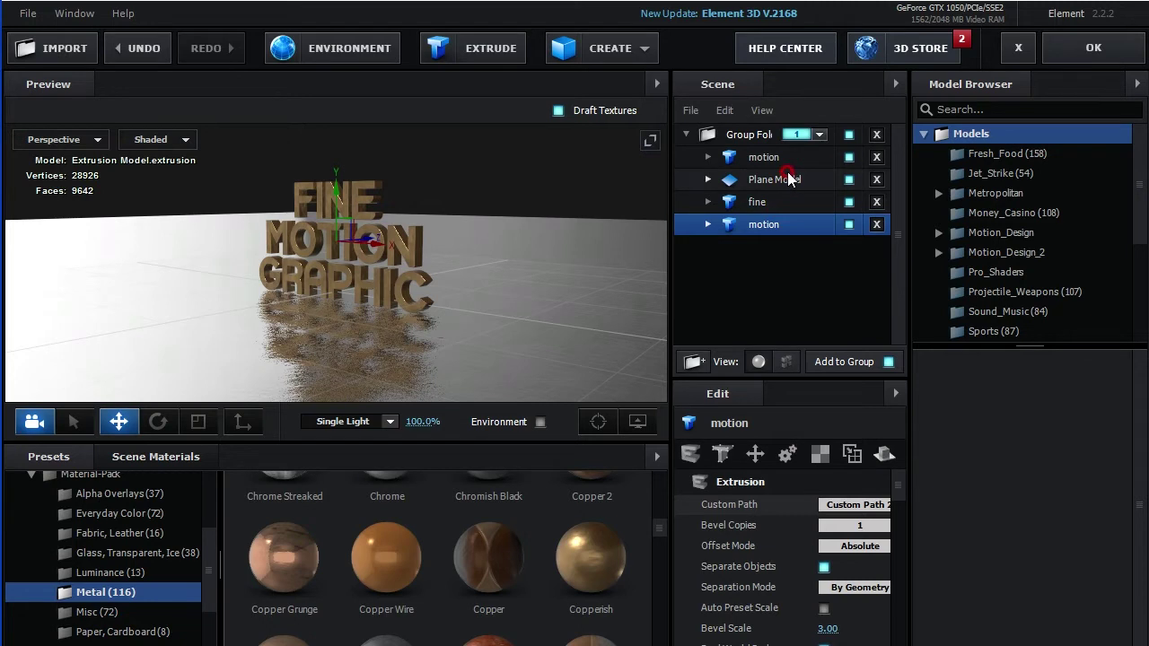
{"action": "left_click_drag", "start_coordinate": [764, 157], "coordinate": [784, 239]}
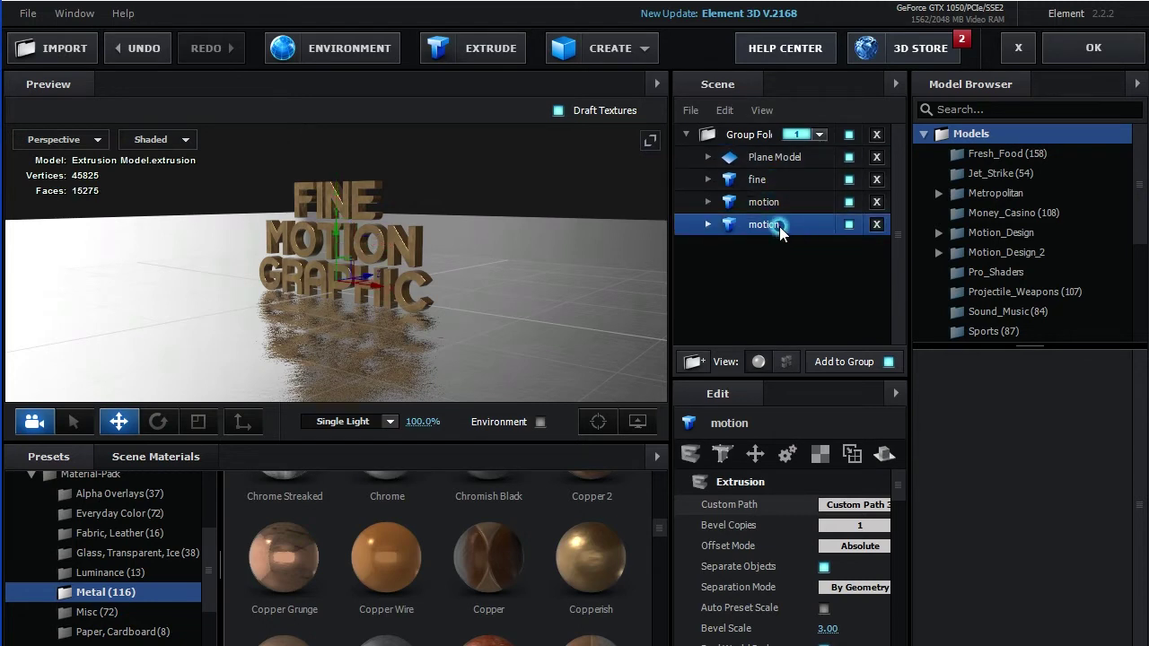
Rename the last motion model 'graphic' and move Plane Model out of the group folder
{"action": "double_click", "coordinate": [779, 226]}
{"action": "type", "text": "graphic"}
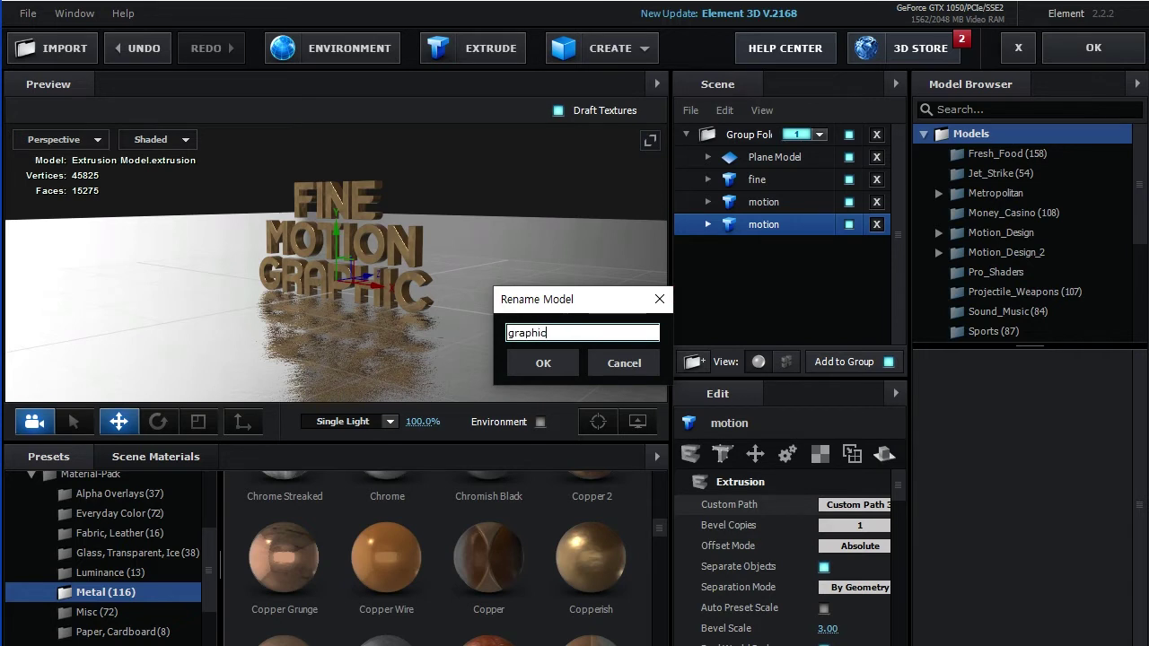
{"action": "key", "text": "Return"}
{"action": "mouse_move", "coordinate": [763, 158]}
{"action": "left_mouse_down"}
{"action": "mouse_move", "coordinate": [778, 272]}
{"action": "mouse_move", "coordinate": [813, 260]}
{"action": "left_mouse_up"}
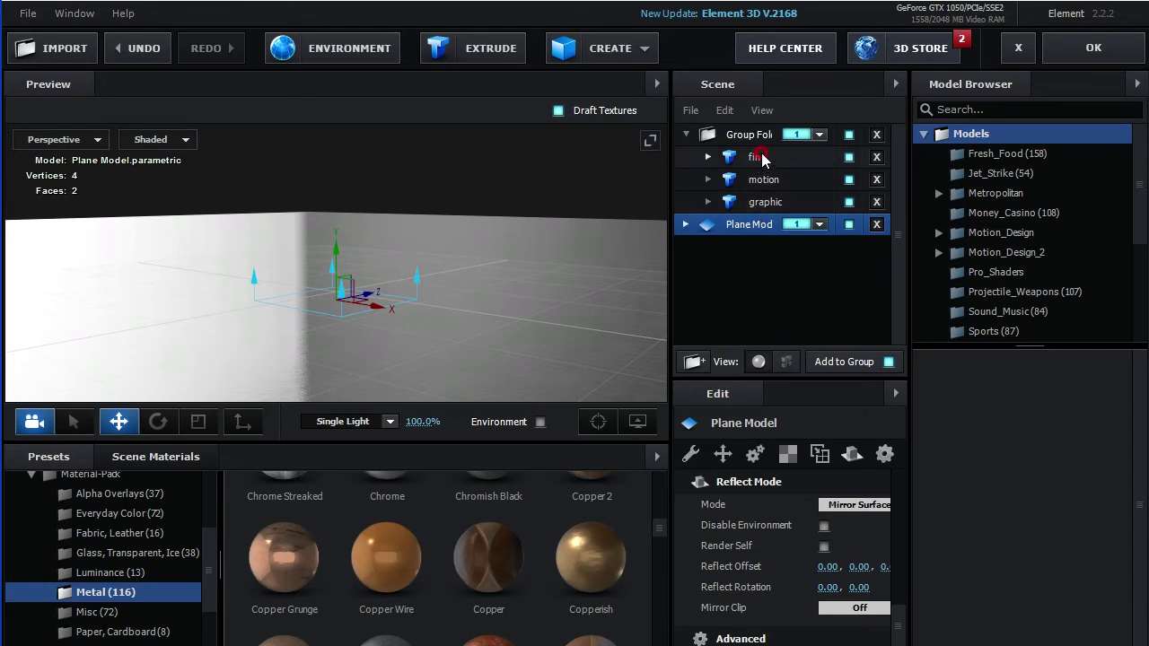
Move fine, graphic and motion out of the Group Folder and delete the empty folder
{"action": "mouse_move", "coordinate": [761, 156]}
{"action": "left_mouse_down"}
{"action": "mouse_move", "coordinate": [767, 198]}
{"action": "mouse_move", "coordinate": [745, 226]}
{"action": "left_mouse_up"}
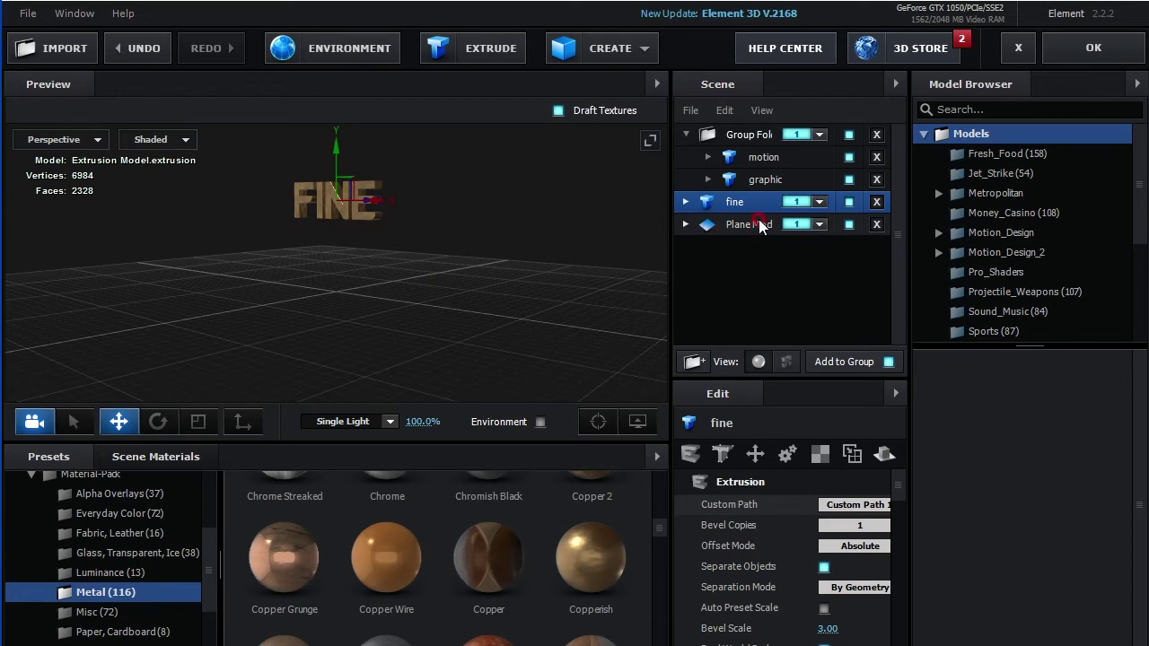
{"action": "left_click_drag", "start_coordinate": [766, 180], "coordinate": [722, 205]}
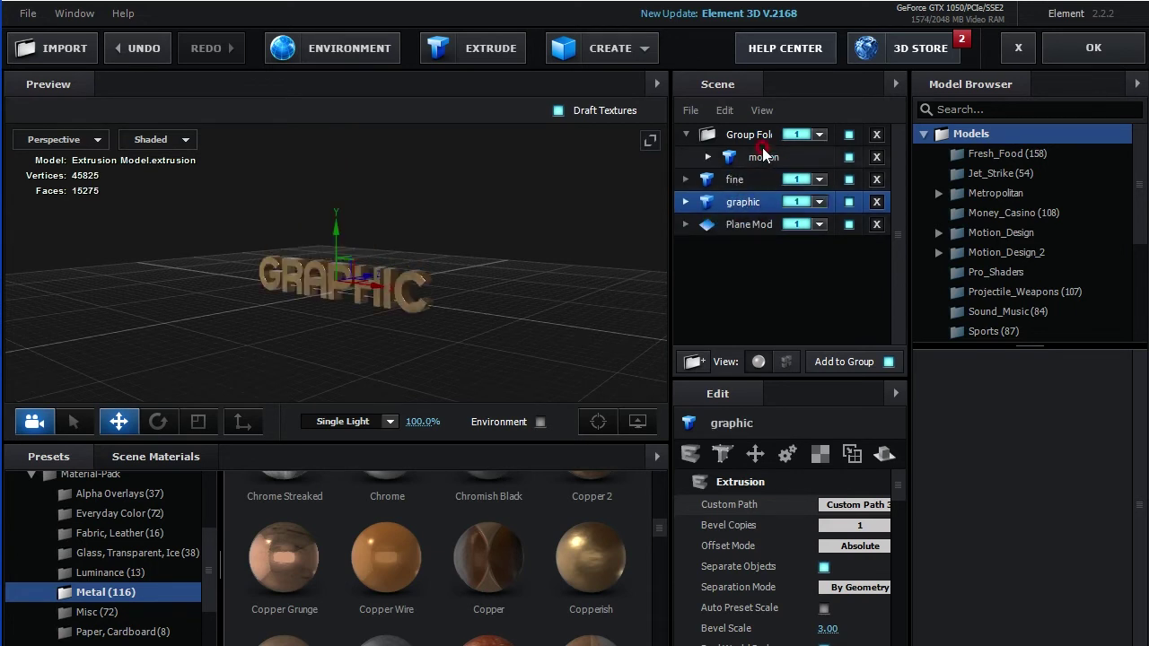
{"action": "left_click_drag", "start_coordinate": [763, 157], "coordinate": [714, 190]}
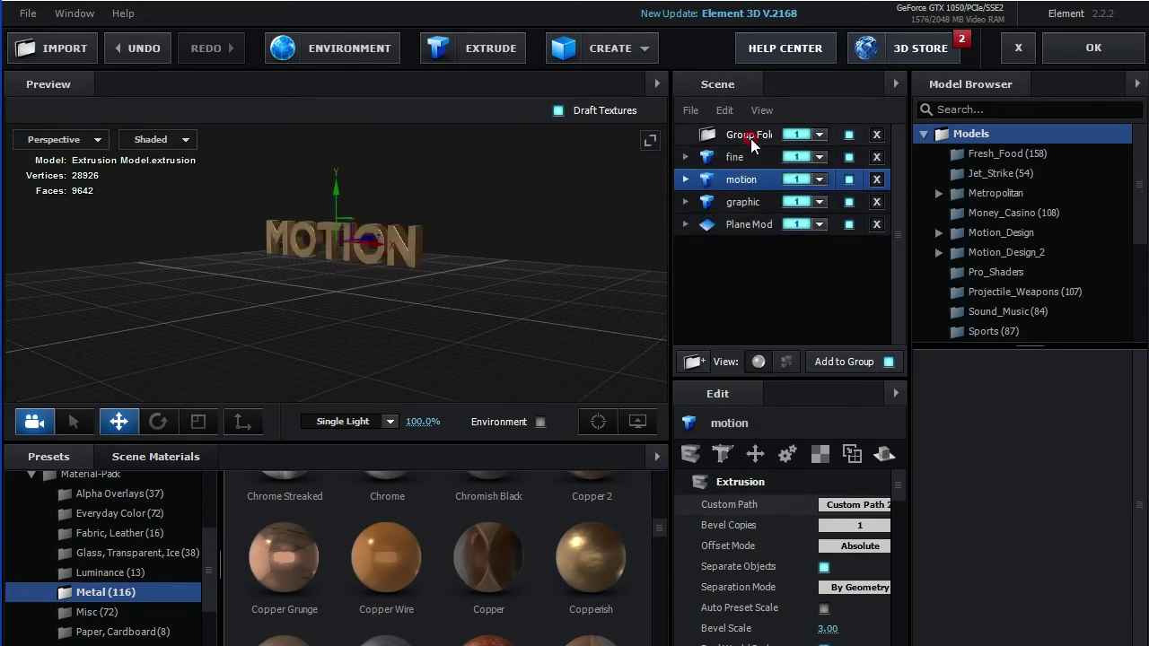
{"action": "left_click", "coordinate": [771, 135]}
{"action": "left_click", "coordinate": [877, 135]}
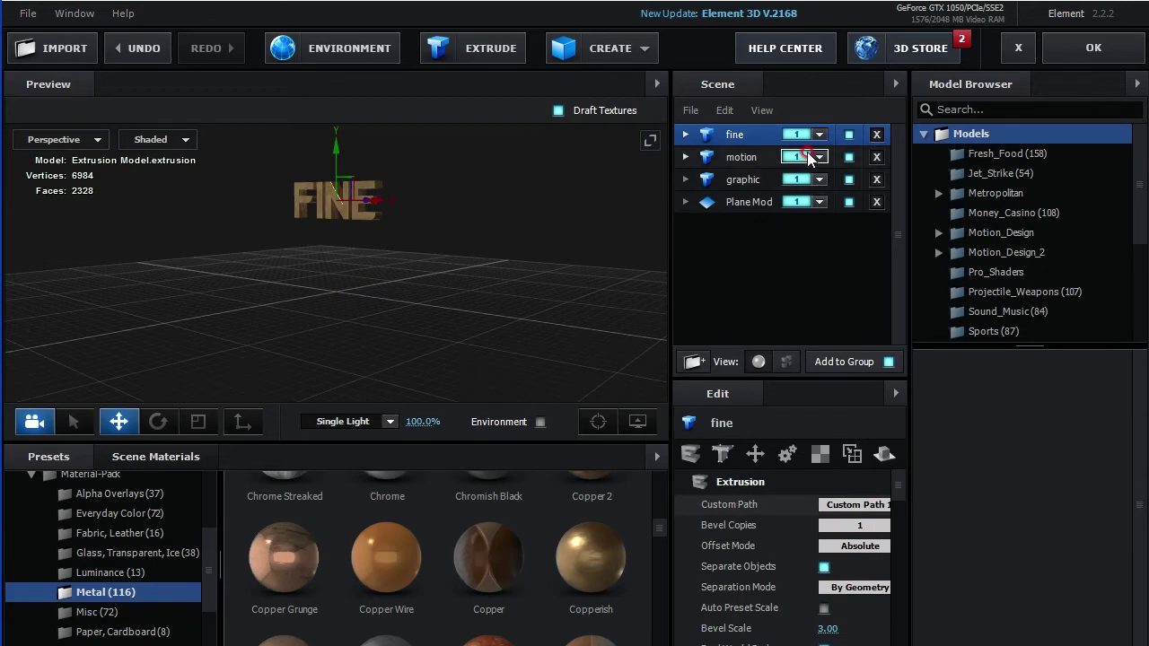
Assign motion to group 2, graphic to group 3, Plane Model to group 4, then click OK
{"action": "left_click", "coordinate": [807, 155]}
{"action": "left_click", "coordinate": [827, 184]}
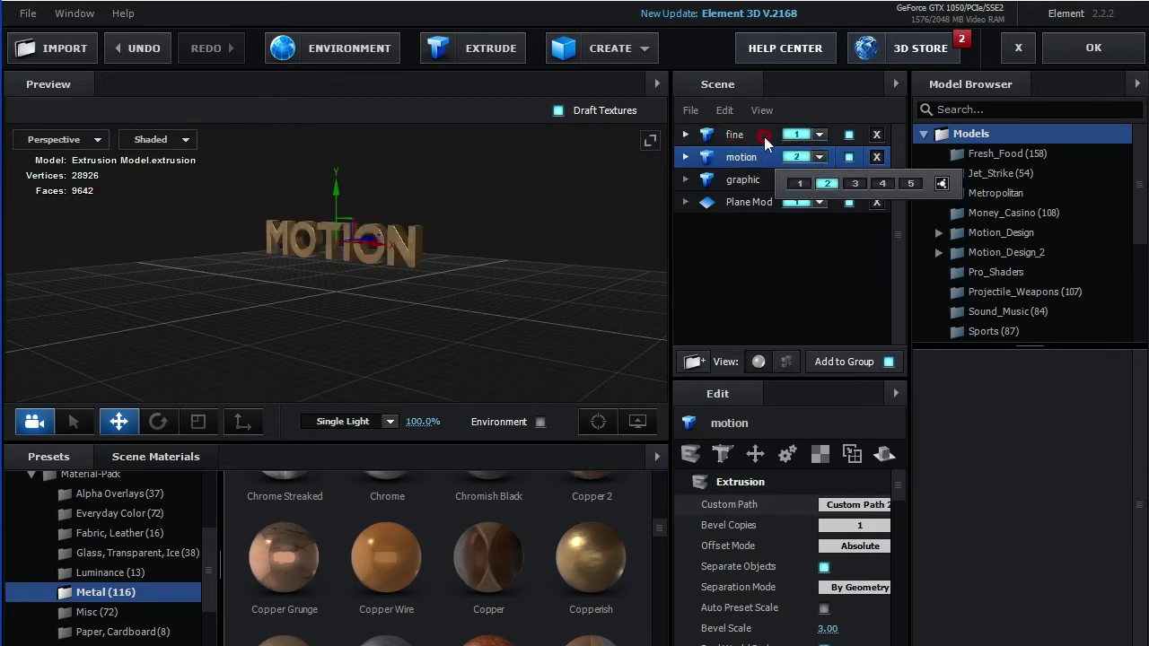
{"action": "left_click", "coordinate": [809, 157]}
{"action": "left_click", "coordinate": [829, 184]}
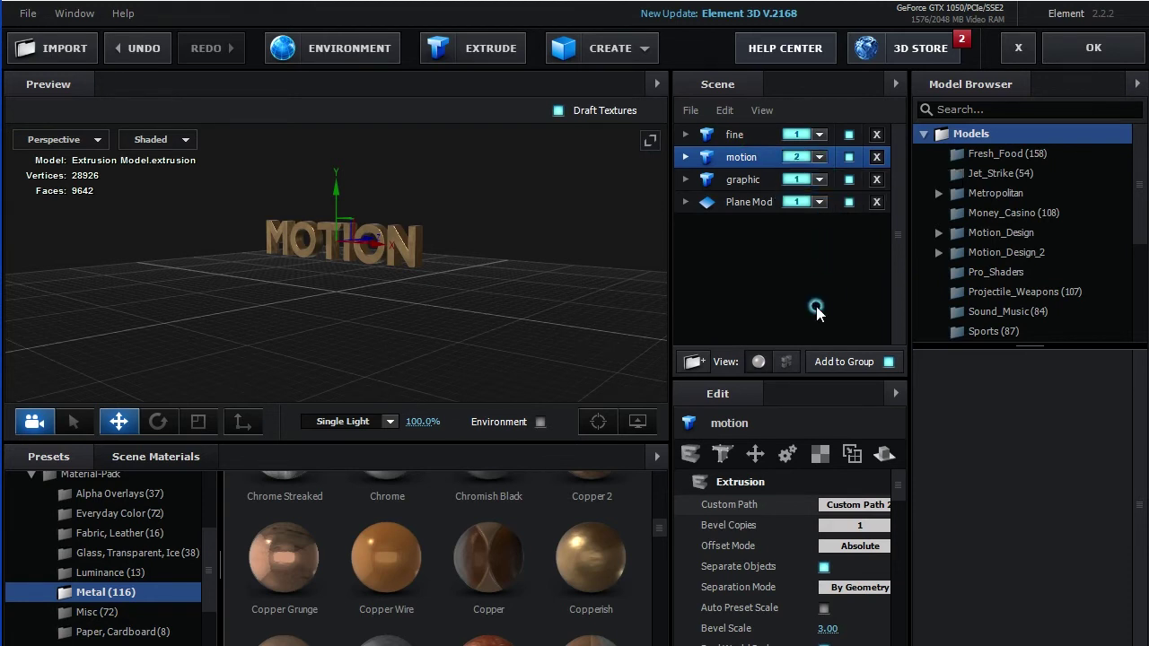
{"action": "left_click", "coordinate": [821, 179]}
{"action": "left_click", "coordinate": [855, 203]}
{"action": "left_click", "coordinate": [818, 201]}
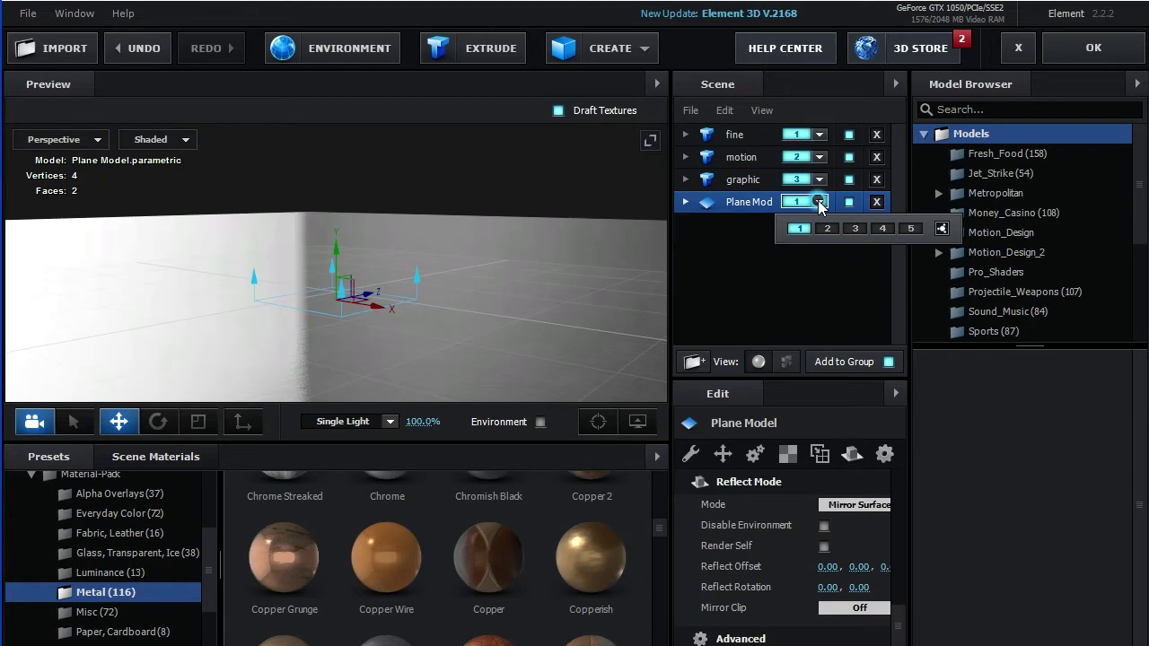
{"action": "left_click", "coordinate": [808, 285]}
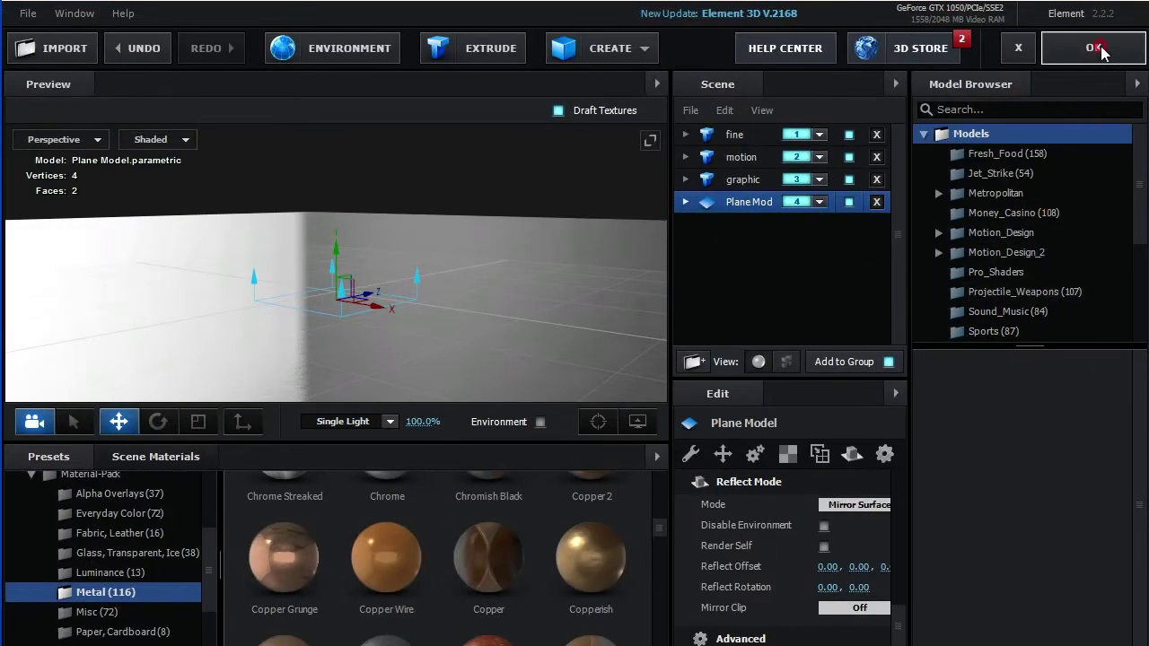
{"action": "left_click", "coordinate": [1078, 48]}
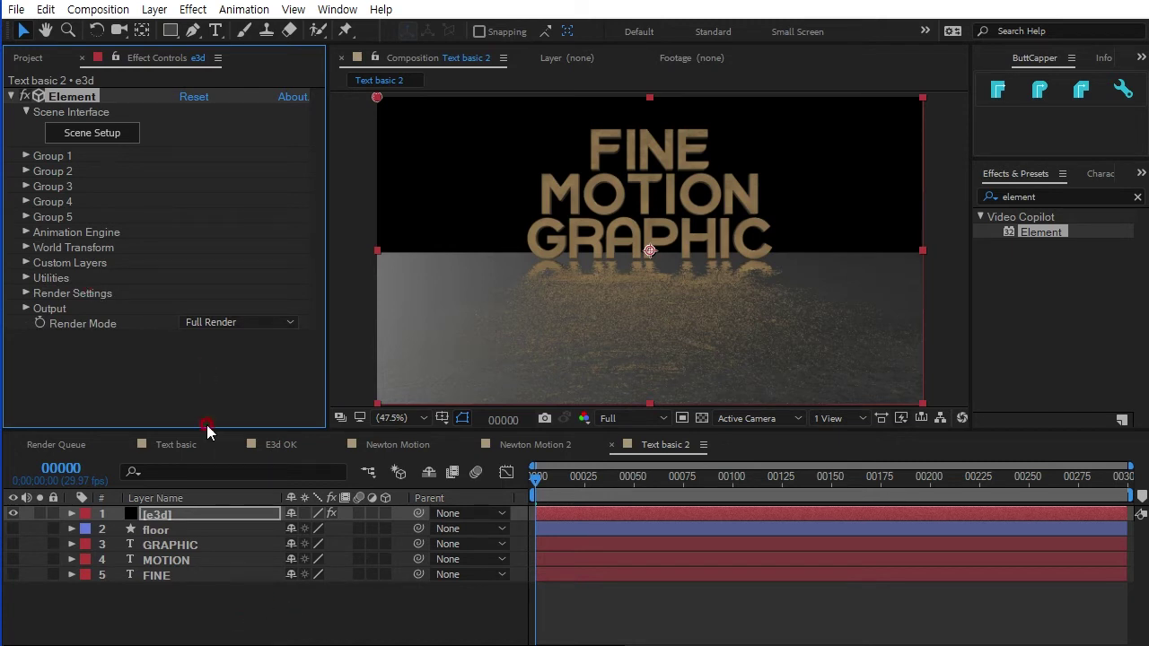
Create group null layers for Group 1 and Group 2
{"action": "left_click", "coordinate": [26, 156]}
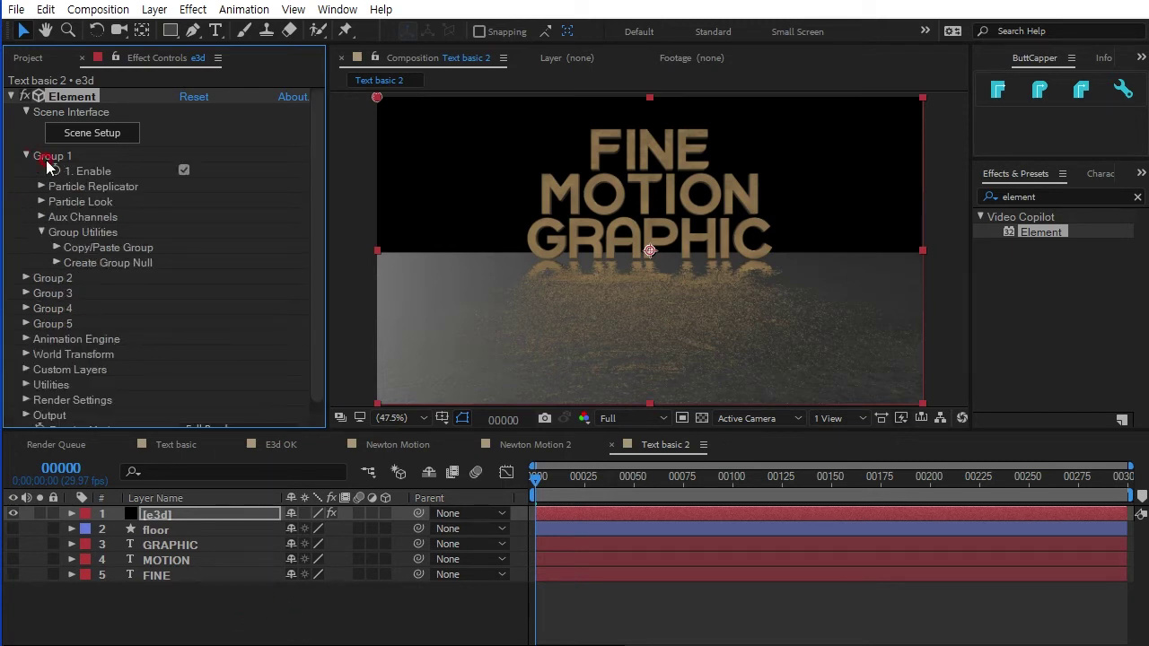
{"action": "left_click", "coordinate": [56, 263]}
{"action": "left_click", "coordinate": [106, 285]}
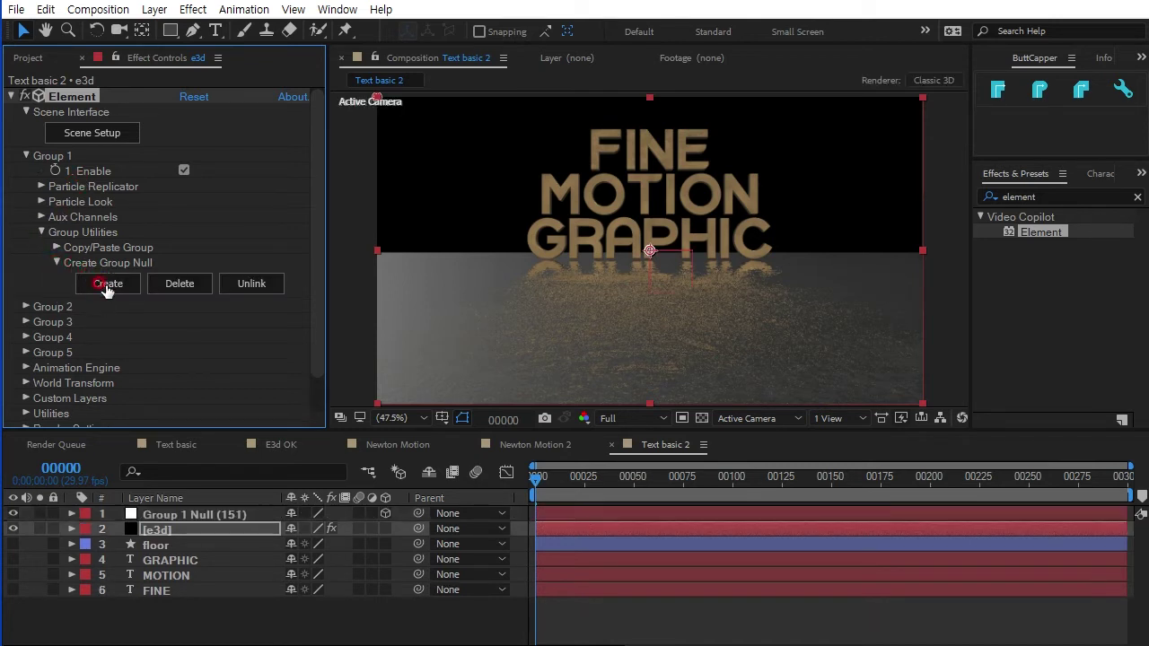
{"action": "left_click", "coordinate": [35, 307]}
{"action": "scroll", "coordinate": [94, 377], "scroll_direction": "down", "scroll_amount": 3}
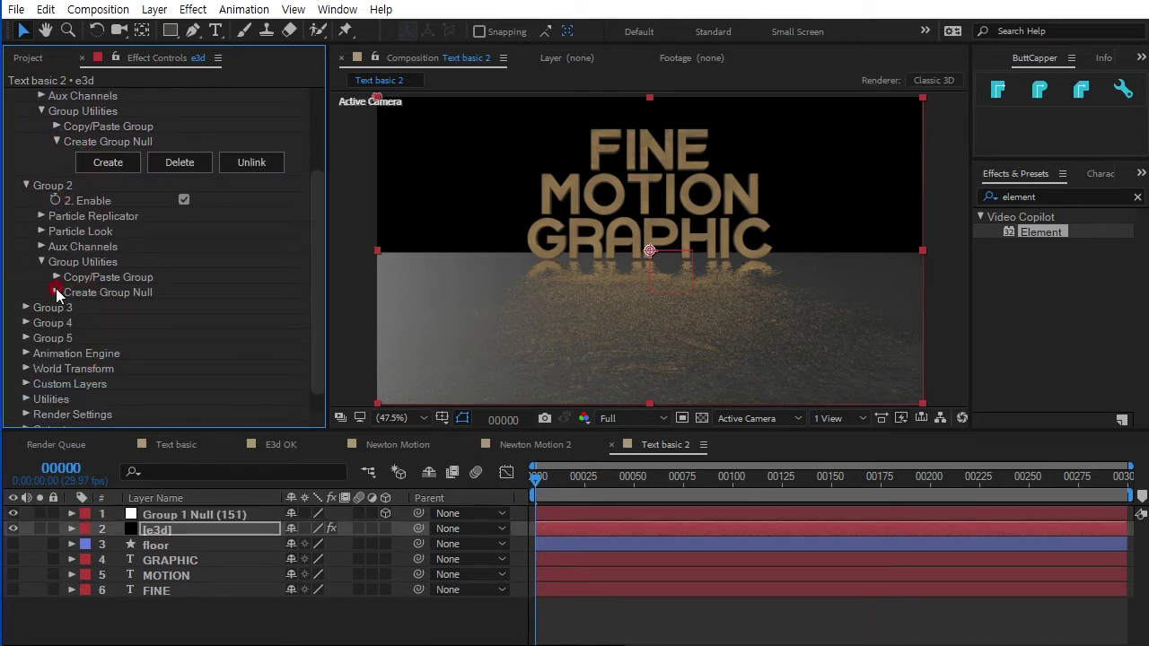
{"action": "left_click", "coordinate": [57, 293]}
{"action": "left_click", "coordinate": [108, 314]}
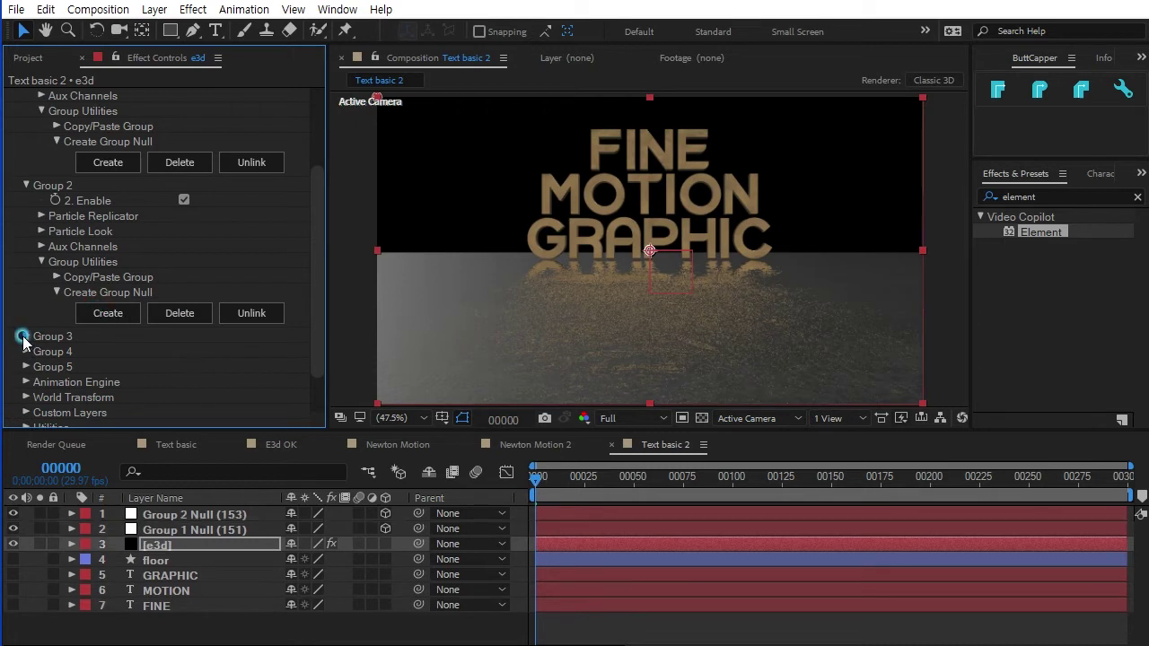
Create group null layers for Group 3 and Group 4
{"action": "left_click", "coordinate": [24, 337]}
{"action": "scroll", "coordinate": [128, 357], "scroll_direction": "down", "scroll_amount": 3}
{"action": "left_click", "coordinate": [55, 340]}
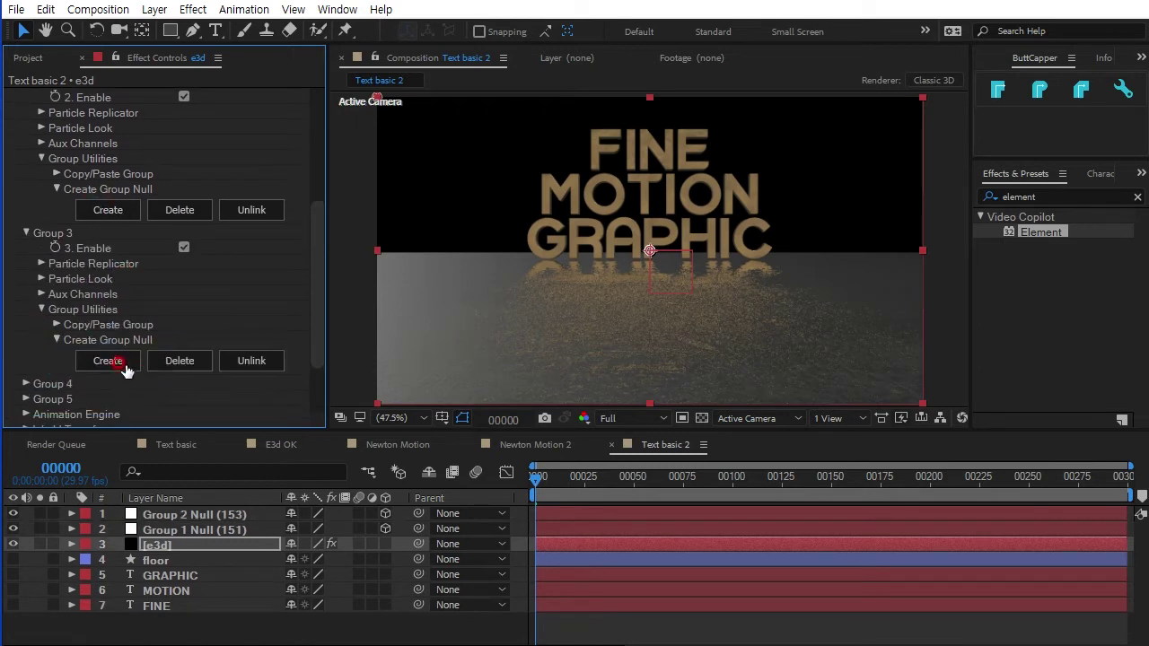
{"action": "left_click", "coordinate": [99, 361]}
{"action": "left_click", "coordinate": [27, 384]}
{"action": "scroll", "coordinate": [198, 282], "scroll_direction": "down", "scroll_amount": 5}
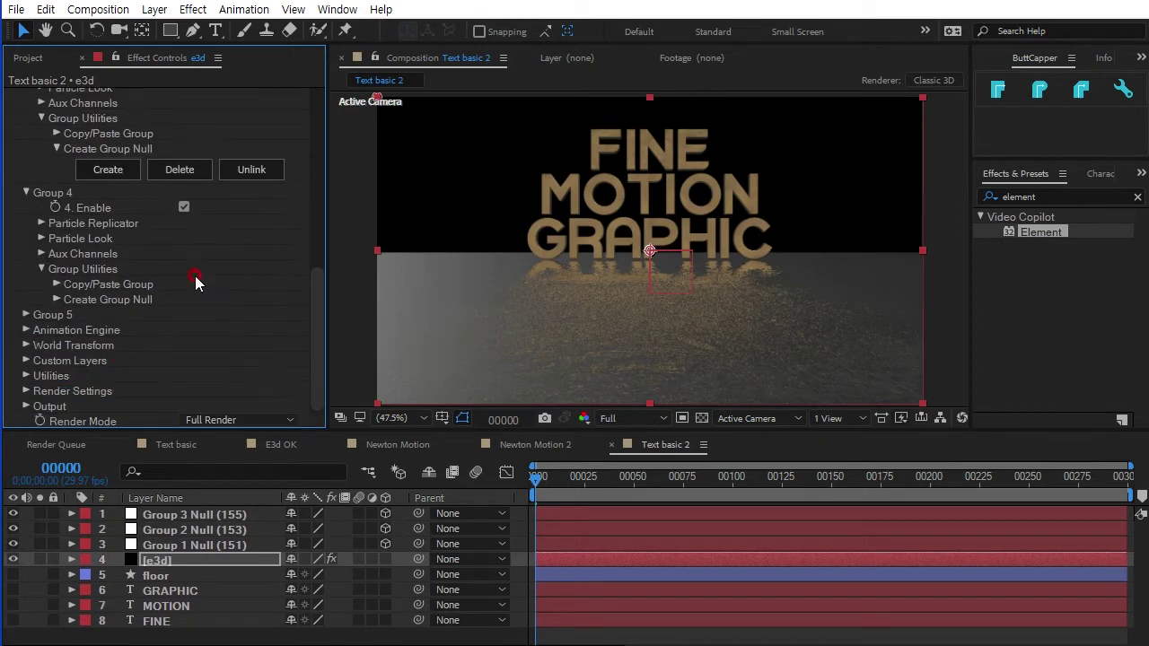
{"action": "left_click", "coordinate": [57, 300]}
{"action": "left_click", "coordinate": [108, 320]}
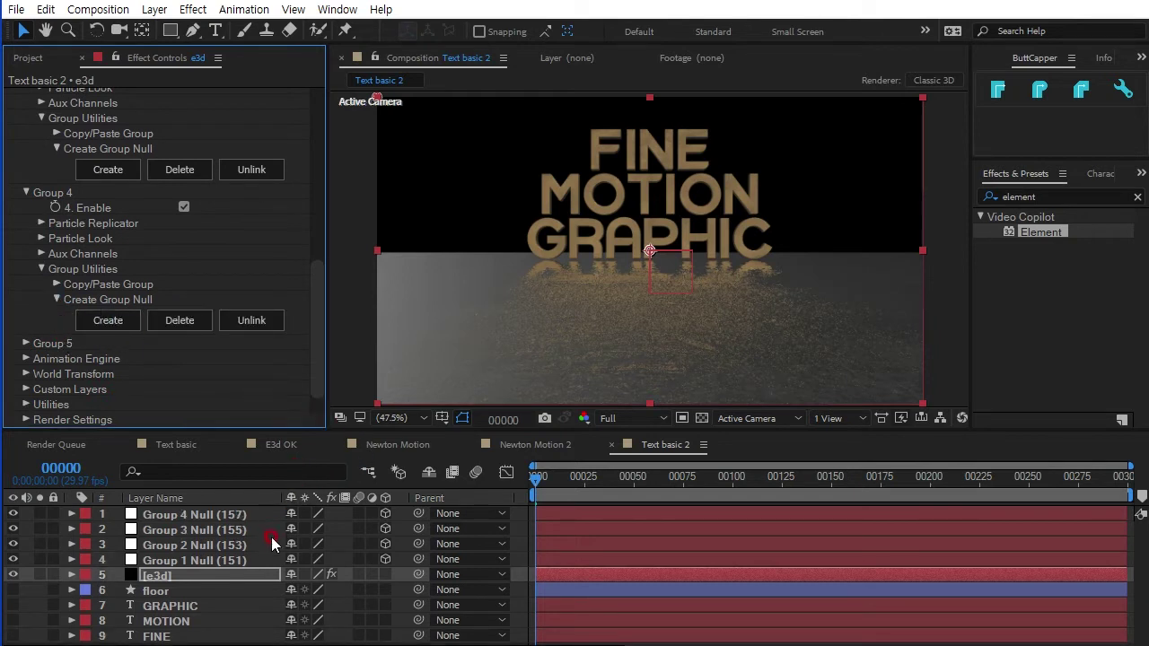
{"action": "left_click_drag", "start_coordinate": [301, 431], "coordinate": [302, 400]}
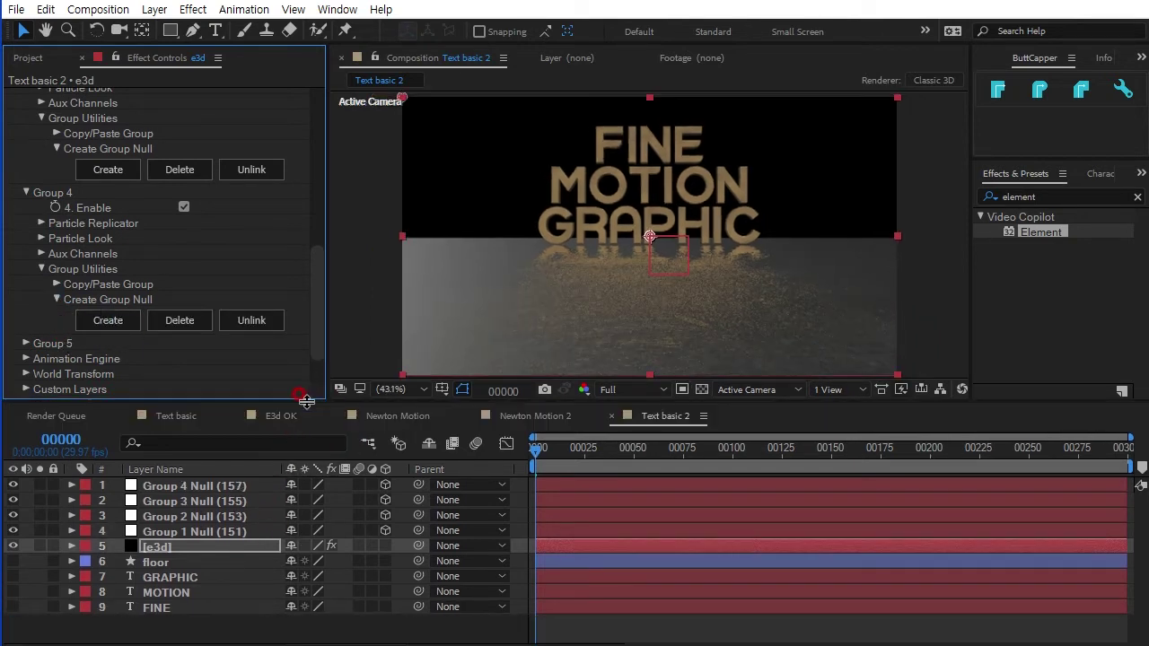
Parent Group 1, 2 and 3 Nulls to the FINE, MOTION and GRAPHIC layers and play a preview
{"action": "left_click", "coordinate": [205, 533]}
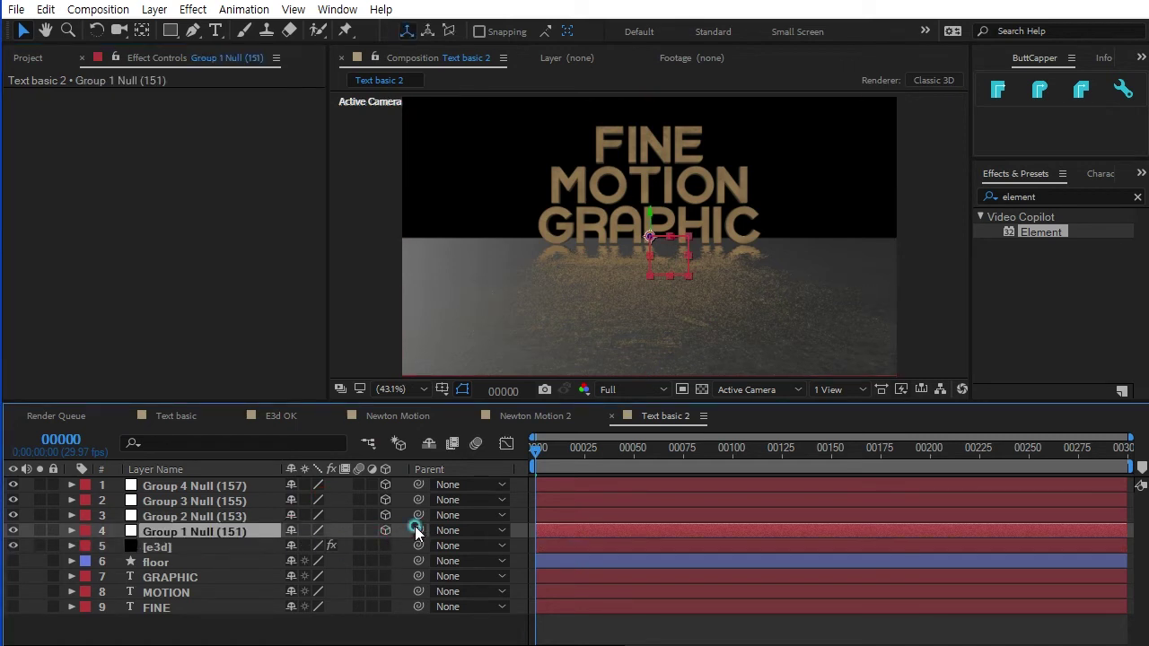
{"action": "left_click_drag", "start_coordinate": [418, 530], "coordinate": [161, 607]}
{"action": "left_click", "coordinate": [258, 518]}
{"action": "left_click_drag", "start_coordinate": [418, 516], "coordinate": [190, 592]}
{"action": "left_click", "coordinate": [212, 503]}
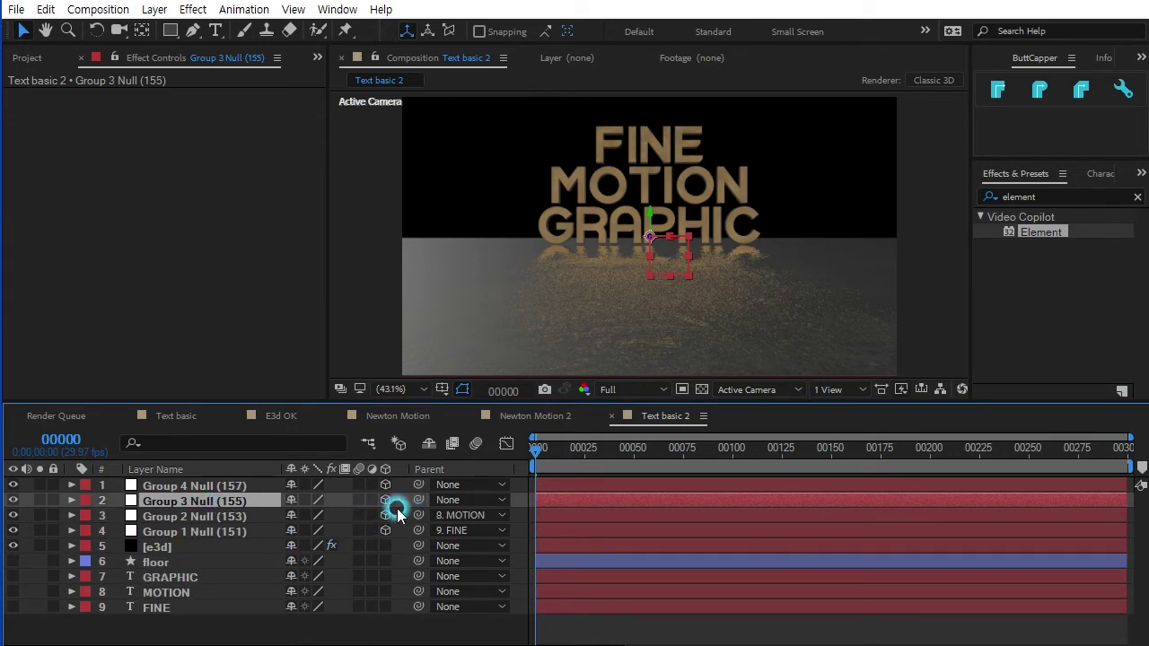
{"action": "left_click_drag", "start_coordinate": [418, 500], "coordinate": [202, 581]}
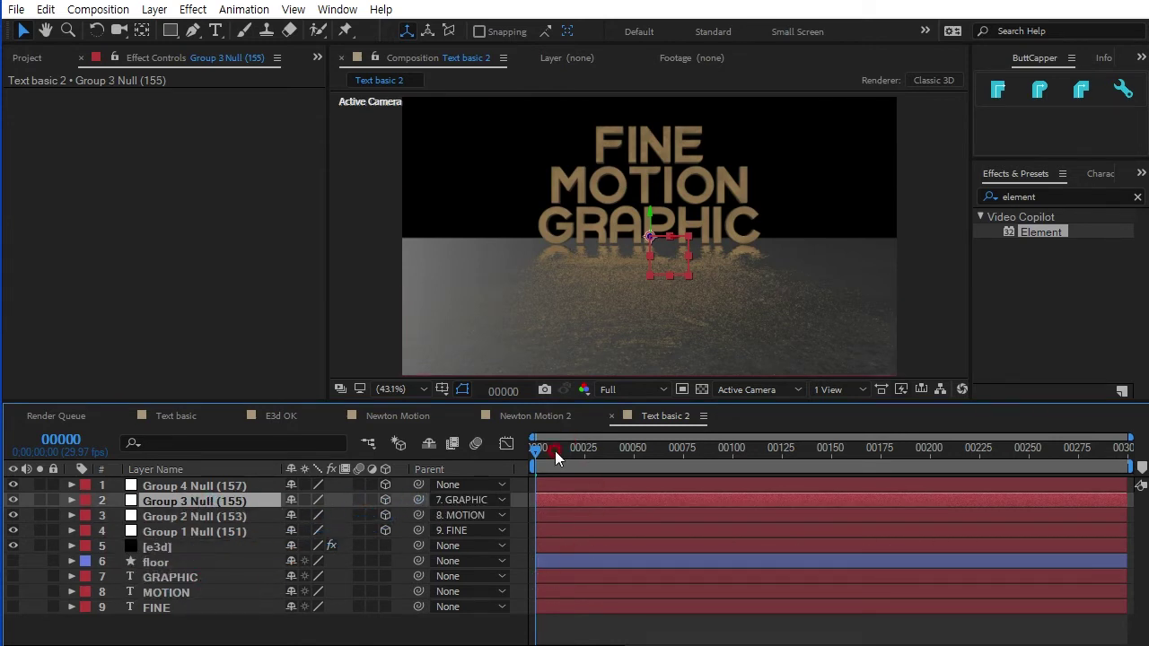
{"action": "key", "text": "space"}
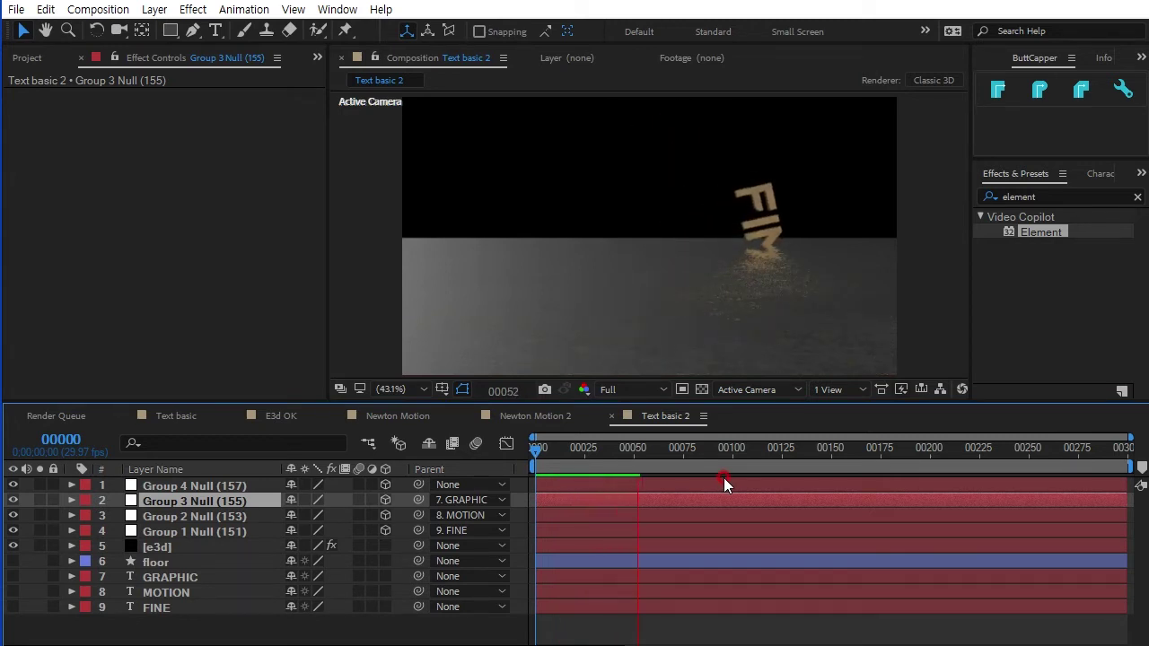
Stop the preview and set Group 4 Null's Position Y to 596
{"action": "left_click", "coordinate": [710, 501]}
{"action": "left_click_drag", "start_coordinate": [802, 478], "coordinate": [832, 454]}
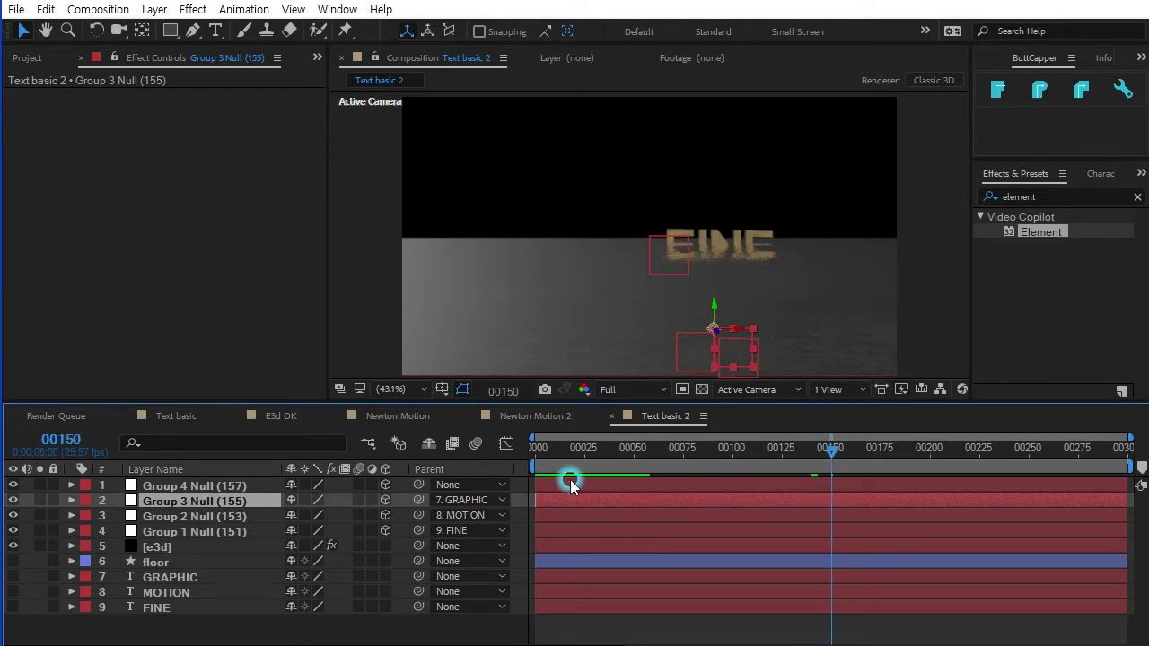
{"action": "left_click", "coordinate": [236, 486]}
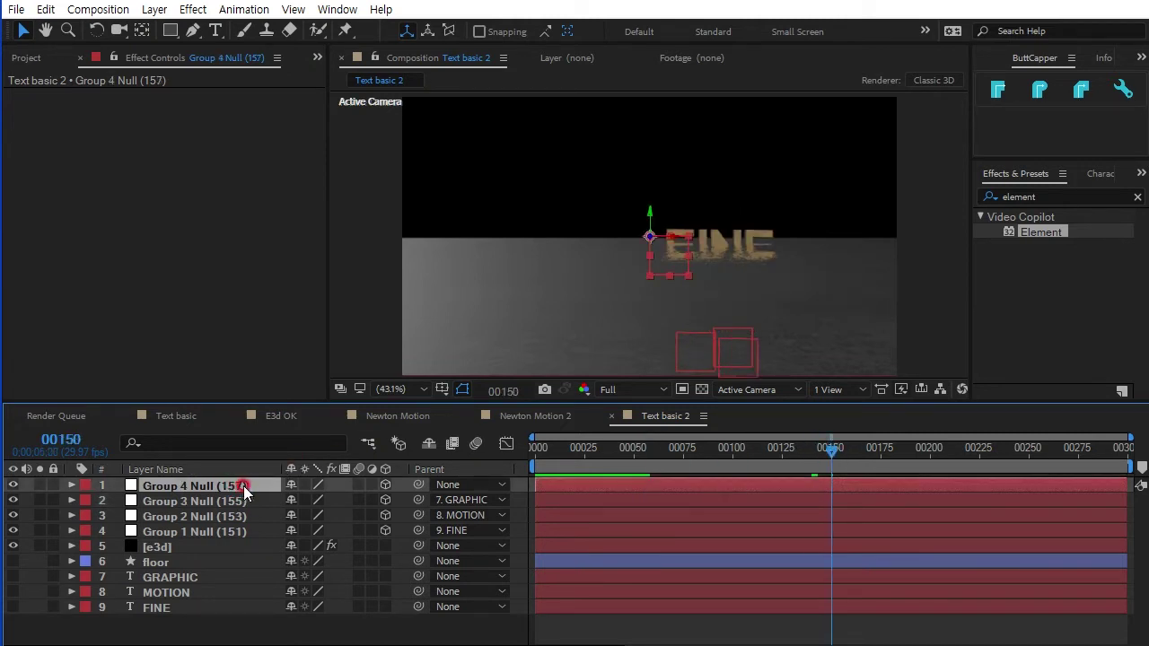
{"action": "key", "text": "p"}
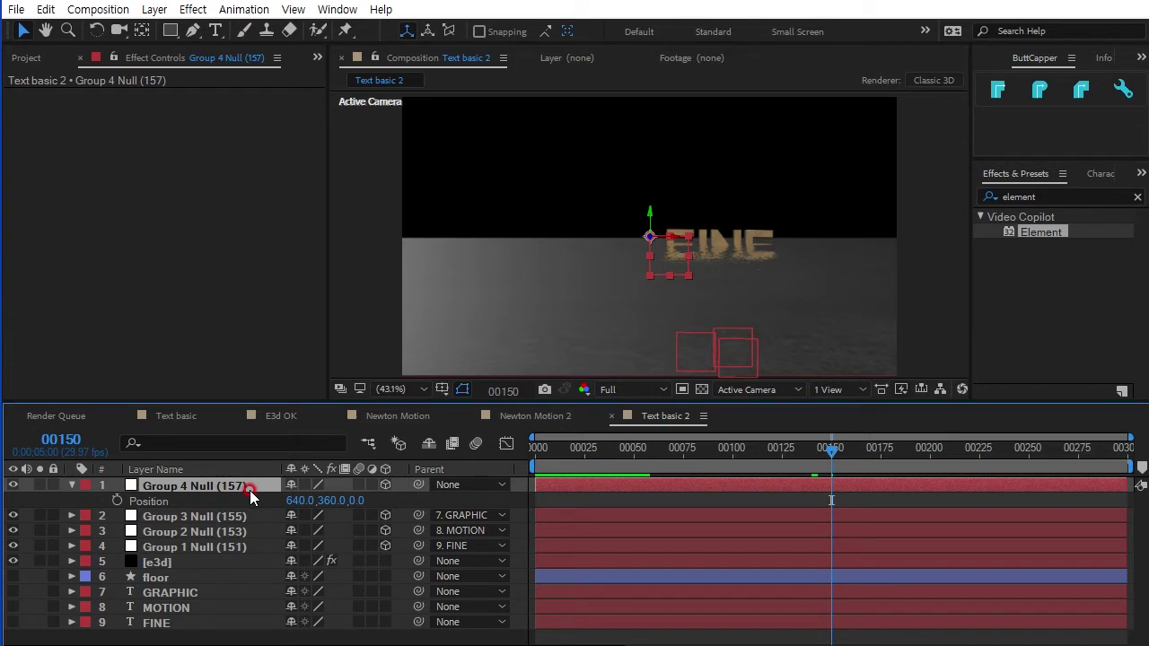
{"action": "left_click_drag", "start_coordinate": [325, 504], "coordinate": [543, 487]}
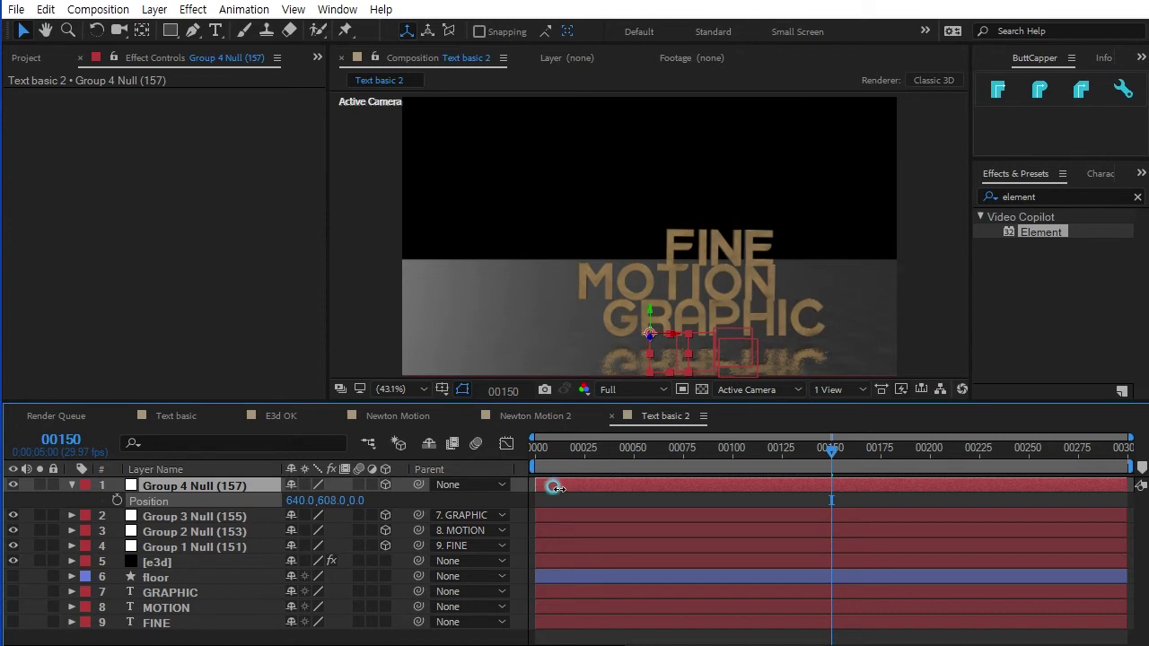
{"action": "key", "text": "Return"}
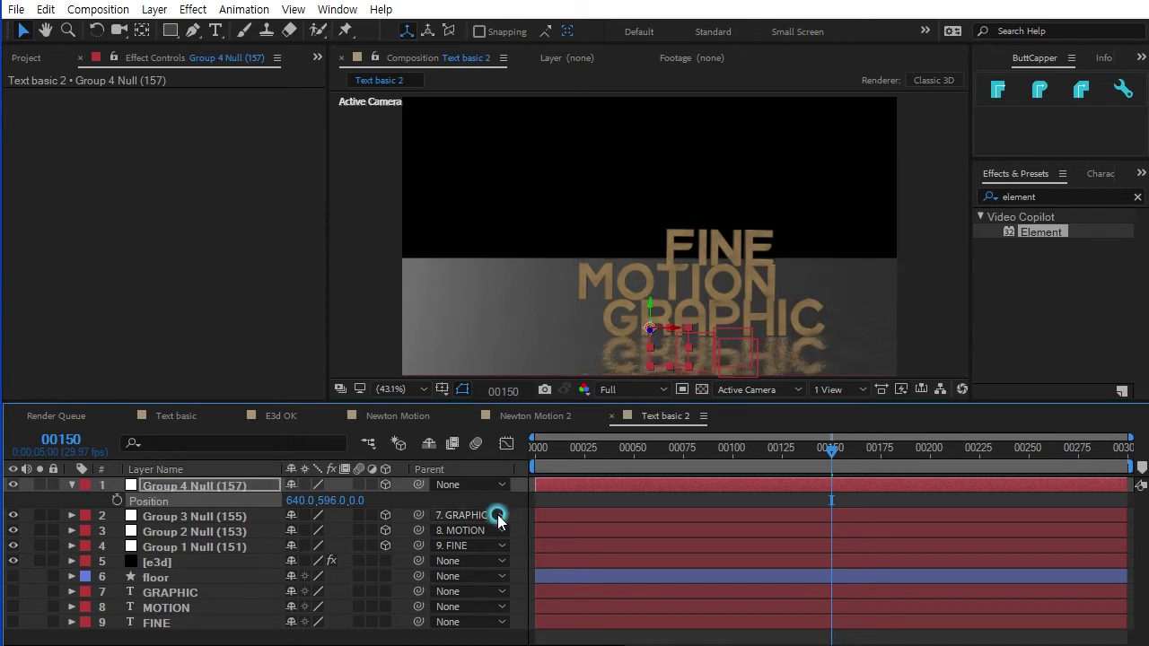
Preview the fall from the start, then scrub back through the opening frames to frame 8
{"action": "left_click_drag", "start_coordinate": [834, 455], "coordinate": [500, 494]}
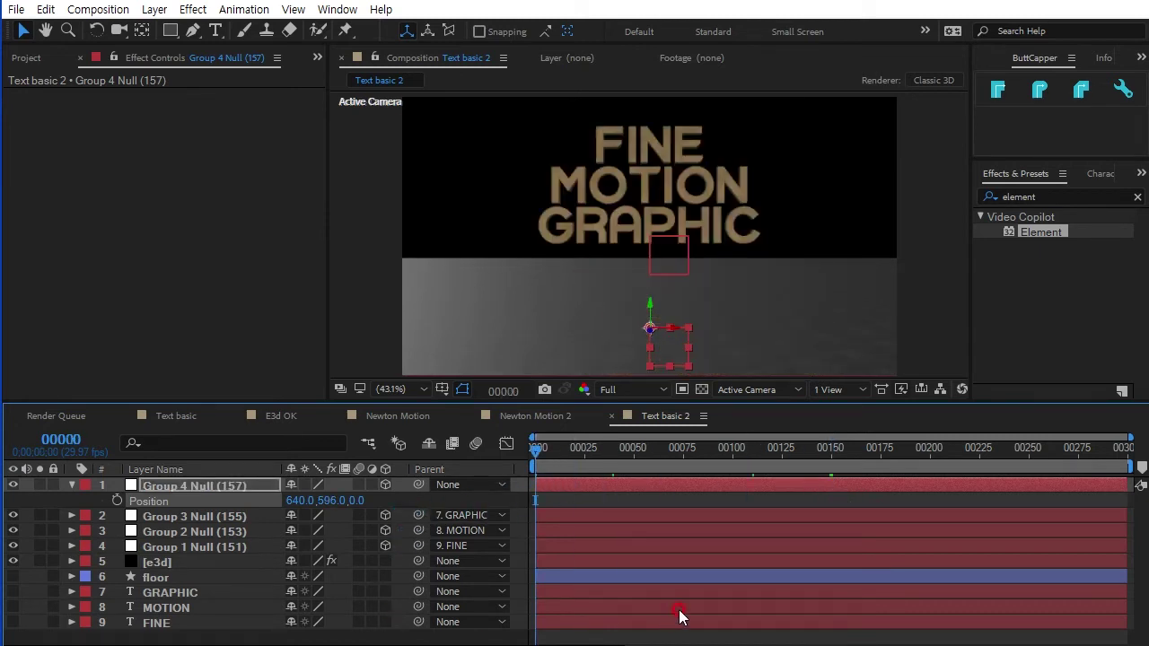
{"action": "key", "text": "space"}
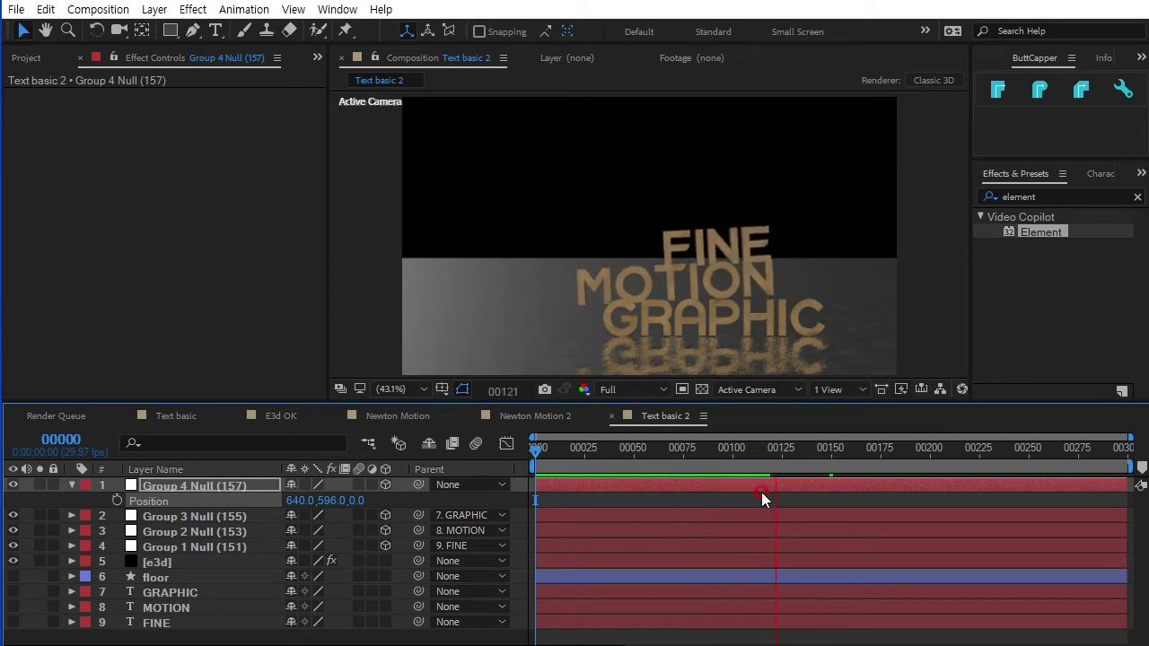
{"action": "key", "text": "space"}
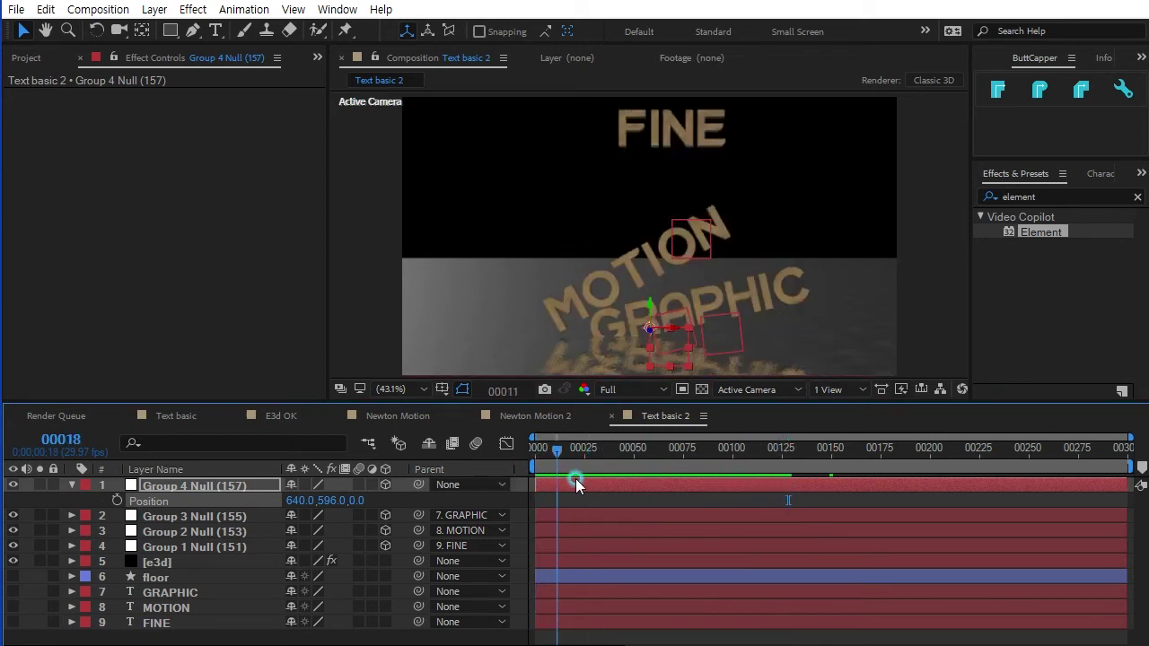
{"action": "mouse_move", "coordinate": [582, 489]}
{"action": "left_mouse_down"}
{"action": "mouse_move", "coordinate": [651, 490]}
{"action": "mouse_move", "coordinate": [496, 504]}
{"action": "left_mouse_up"}
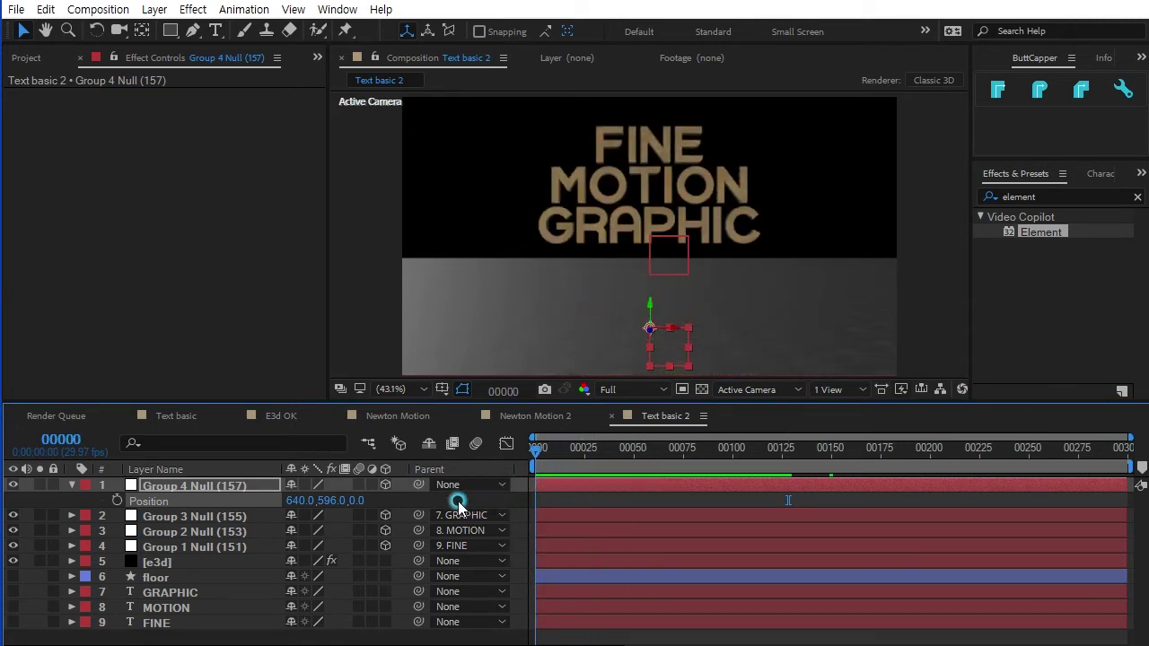
{"action": "mouse_move", "coordinate": [495, 504]}
{"action": "left_mouse_down"}
{"action": "mouse_move", "coordinate": [567, 508]}
{"action": "mouse_move", "coordinate": [534, 508]}
{"action": "mouse_move", "coordinate": [552, 511]}
{"action": "left_mouse_up"}
{"action": "left_click", "coordinate": [359, 532]}
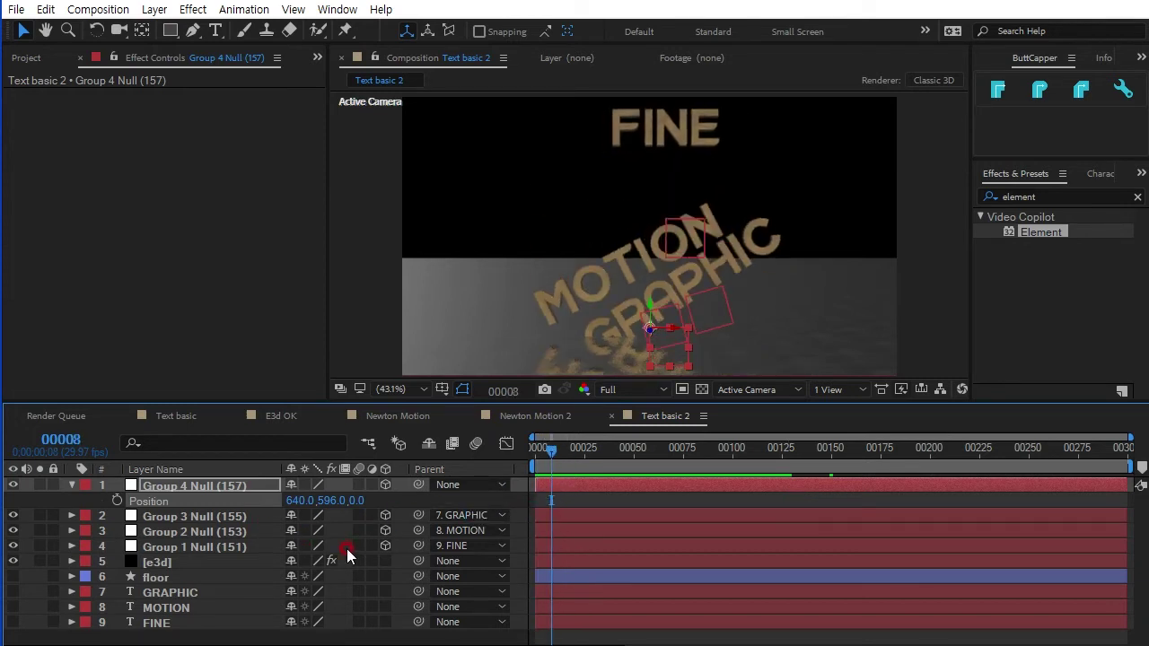
Select the Group 2, Group 1 and Group 3 Null layers in turn
{"action": "left_click", "coordinate": [190, 531]}
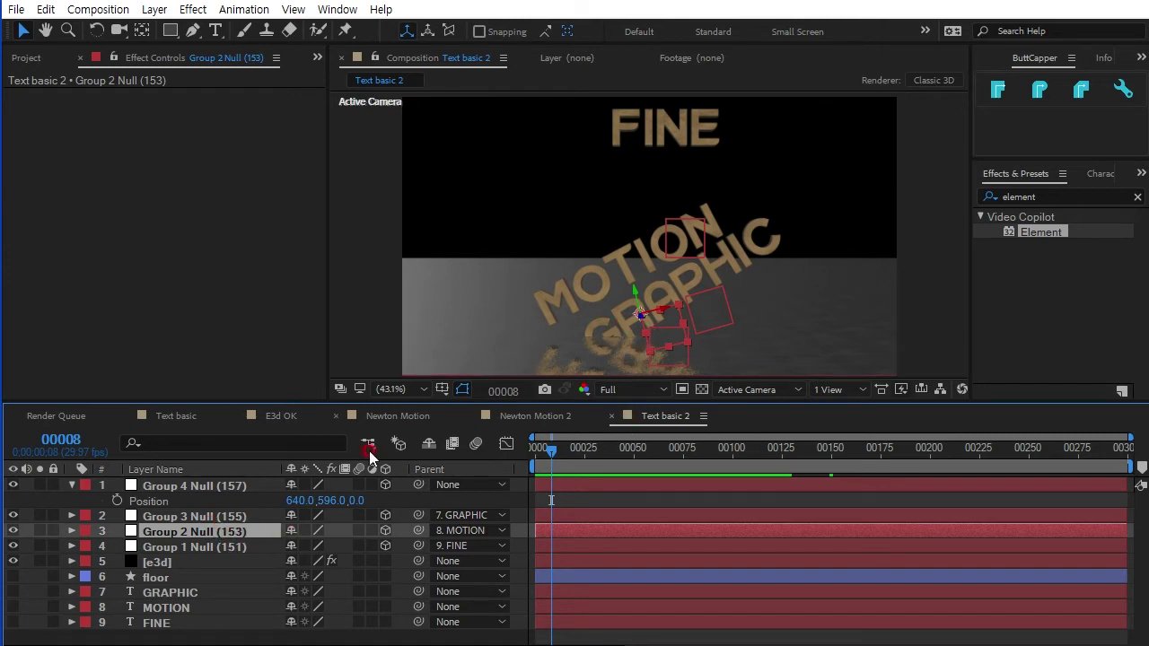
{"action": "left_click", "coordinate": [217, 547]}
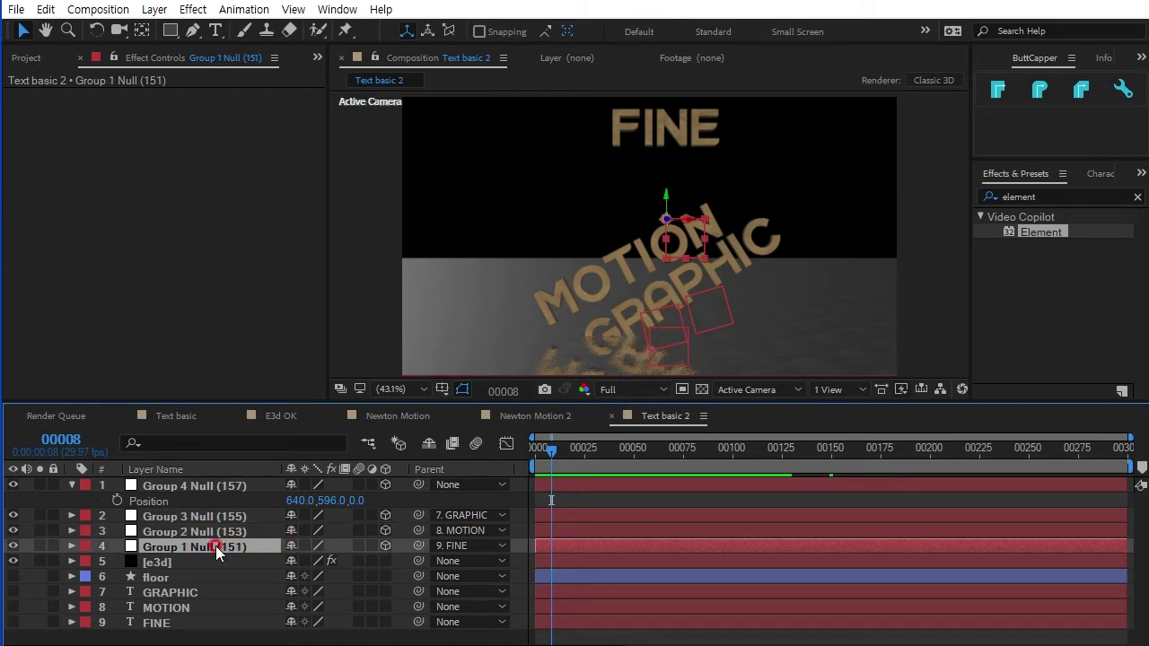
{"action": "left_click", "coordinate": [207, 531]}
{"action": "left_click", "coordinate": [215, 517]}
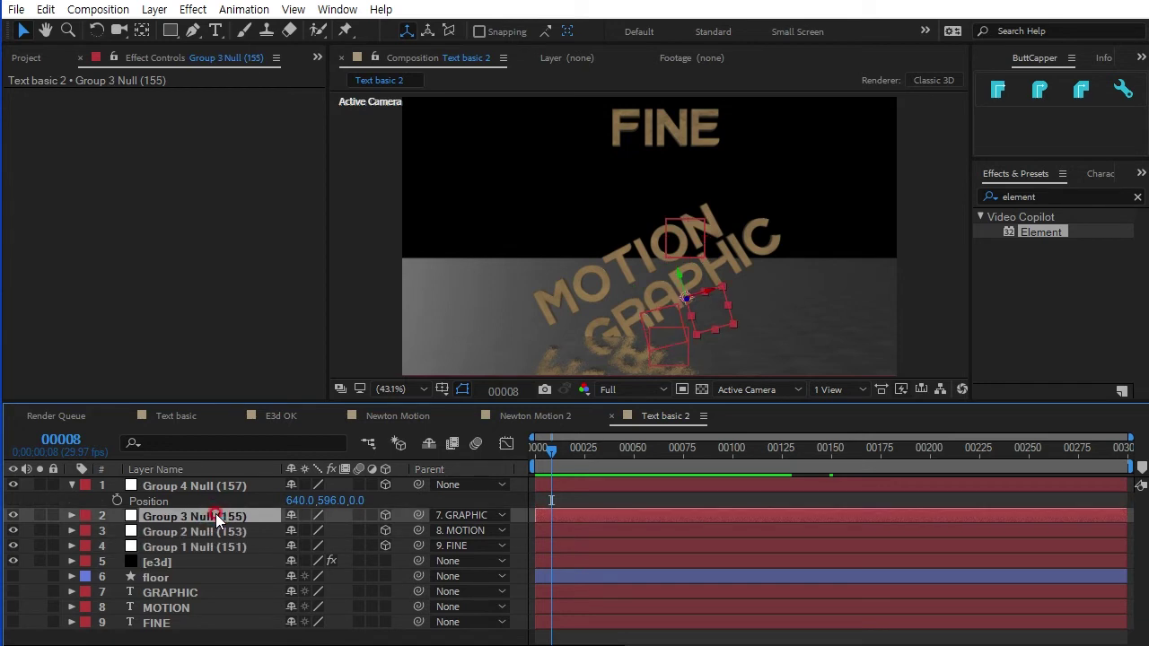
Set Group 3 Null's Position X to 203.8 and preview the fall up to frame 96
{"action": "key", "text": "p"}
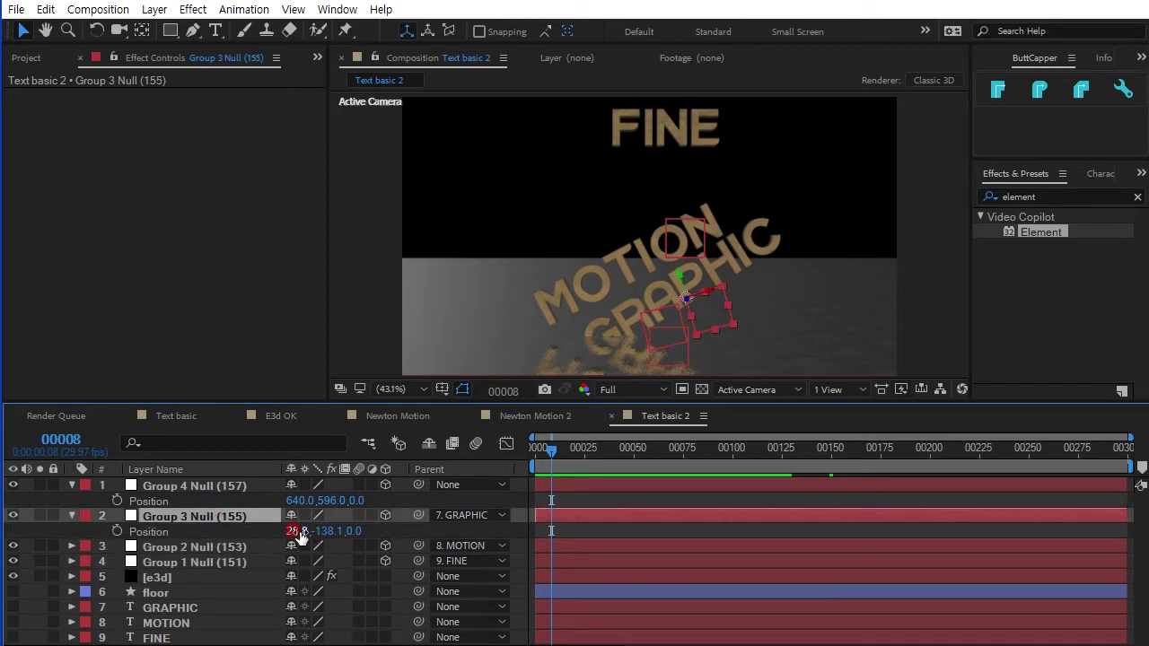
{"action": "left_click_drag", "start_coordinate": [296, 530], "coordinate": [386, 521]}
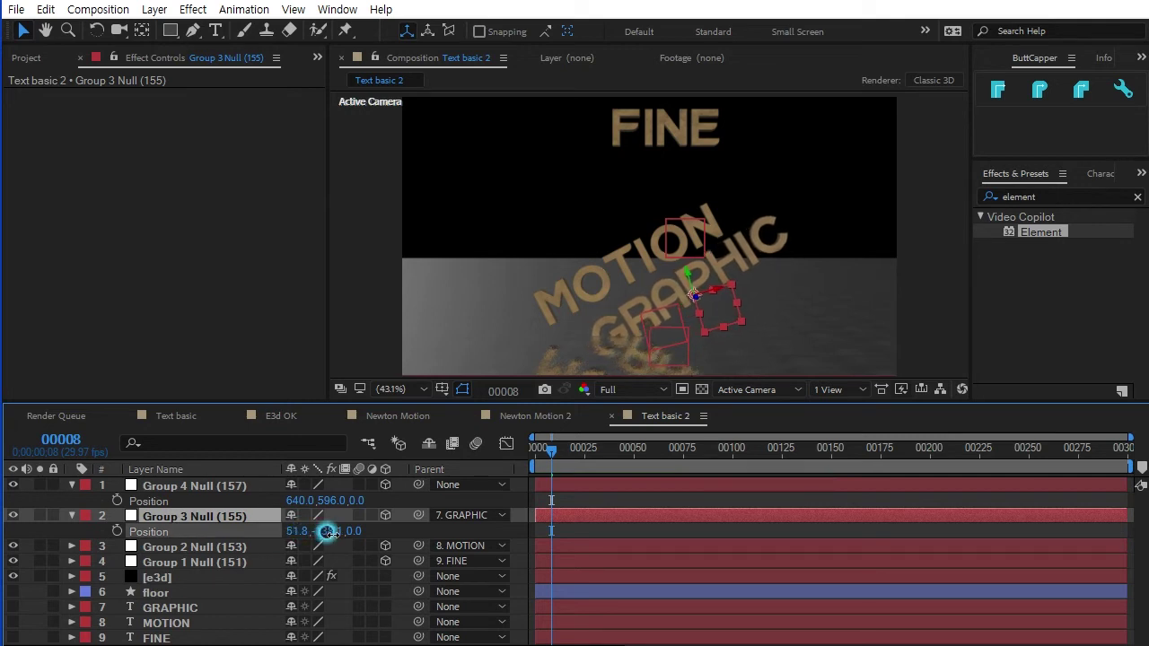
{"action": "left_click_drag", "start_coordinate": [386, 522], "coordinate": [348, 520]}
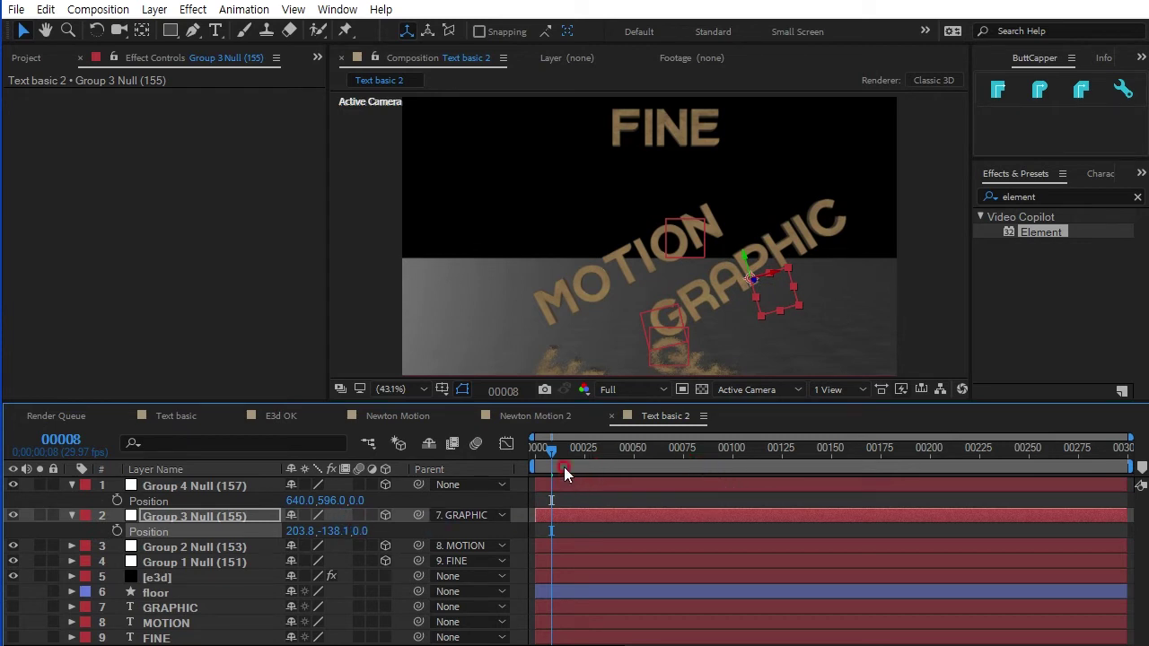
{"action": "left_click_drag", "start_coordinate": [551, 452], "coordinate": [536, 449]}
{"action": "key", "text": "space"}
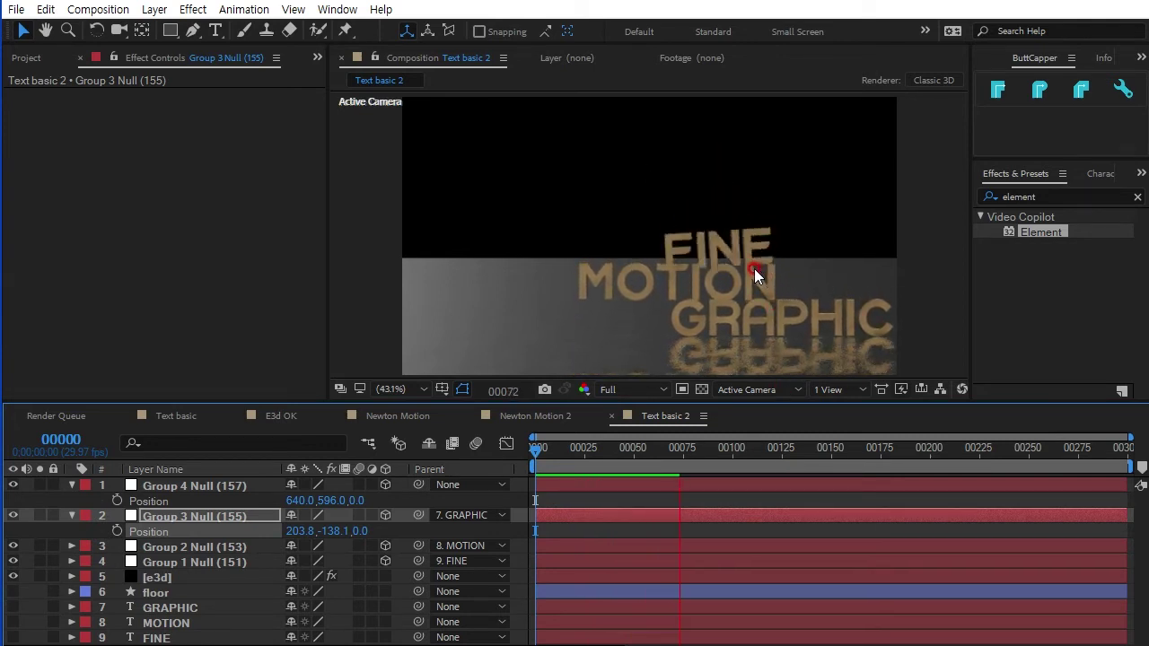
{"action": "key", "text": "space"}
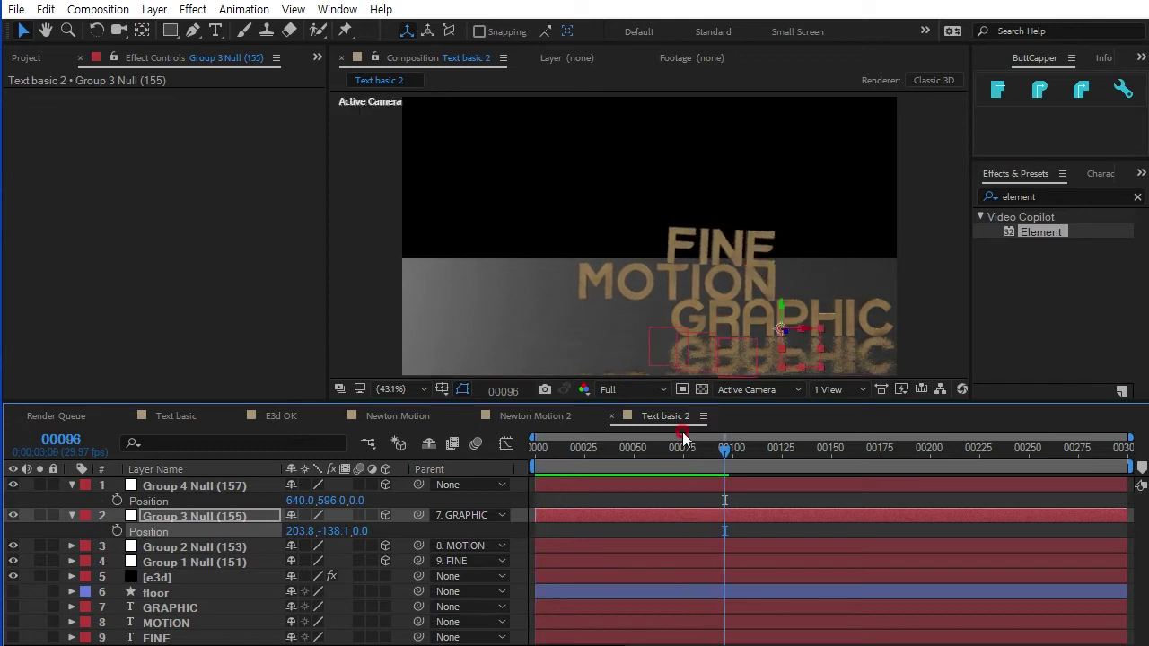
Push Group 1 Null back in depth to Z -28.0
{"action": "left_click", "coordinate": [233, 563]}
{"action": "key", "text": "p"}
{"action": "left_click_drag", "start_coordinate": [289, 584], "coordinate": [303, 594]}
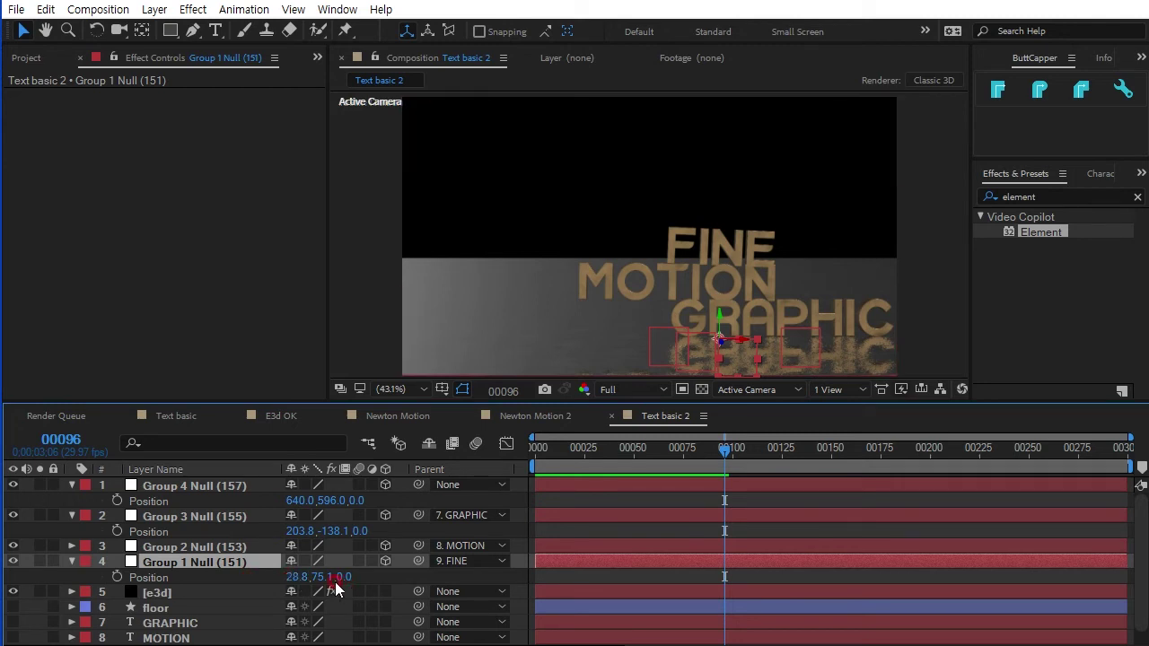
{"action": "mouse_move", "coordinate": [343, 578]}
{"action": "left_mouse_down"}
{"action": "mouse_move", "coordinate": [304, 580]}
{"action": "mouse_move", "coordinate": [325, 580]}
{"action": "left_mouse_up"}
Bring Group 2 Null forward to Z 25.0 and preview the staggered fall from the start
{"action": "left_click", "coordinate": [286, 550]}
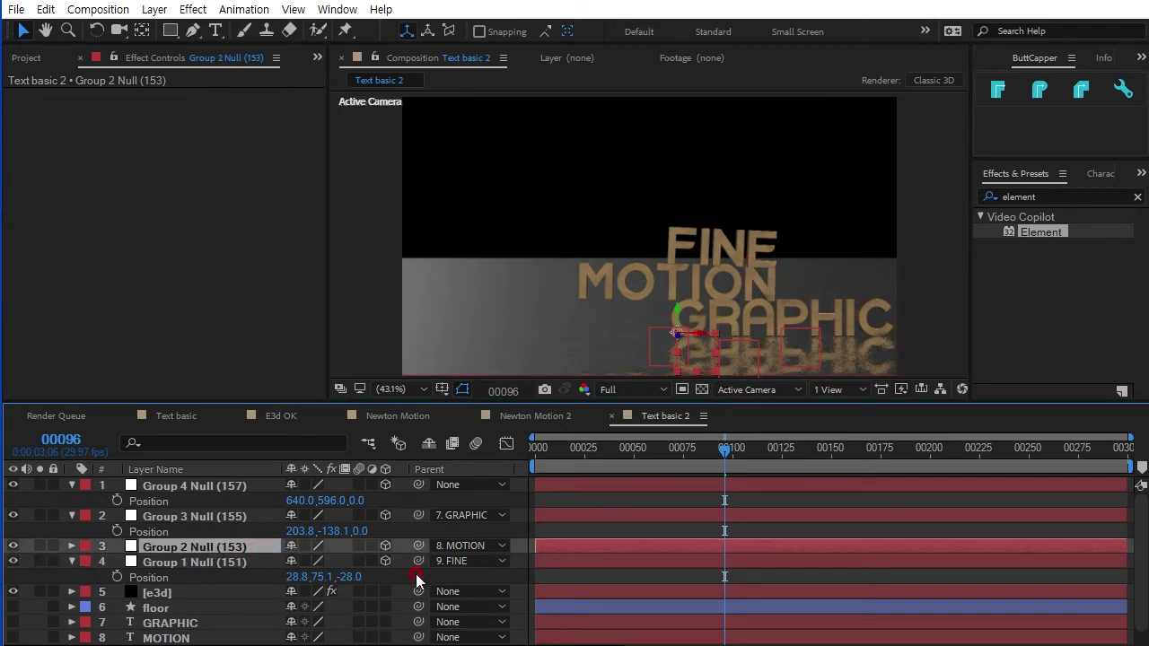
{"action": "key", "text": "p"}
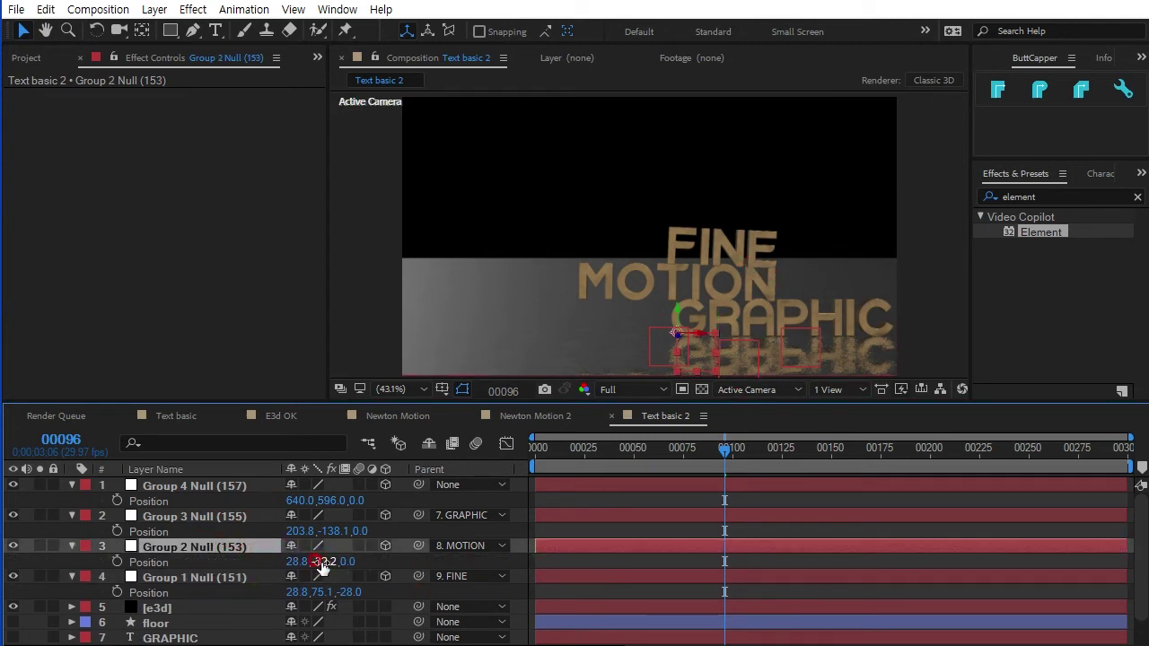
{"action": "left_click_drag", "start_coordinate": [348, 561], "coordinate": [366, 557]}
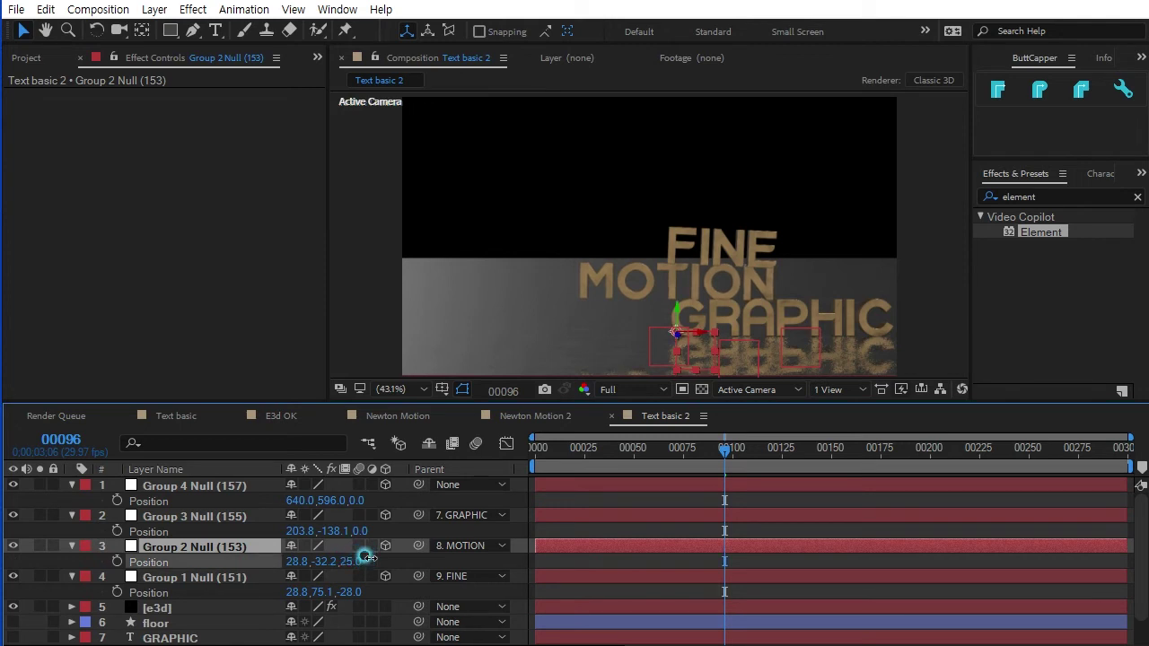
{"action": "key", "text": "Home"}
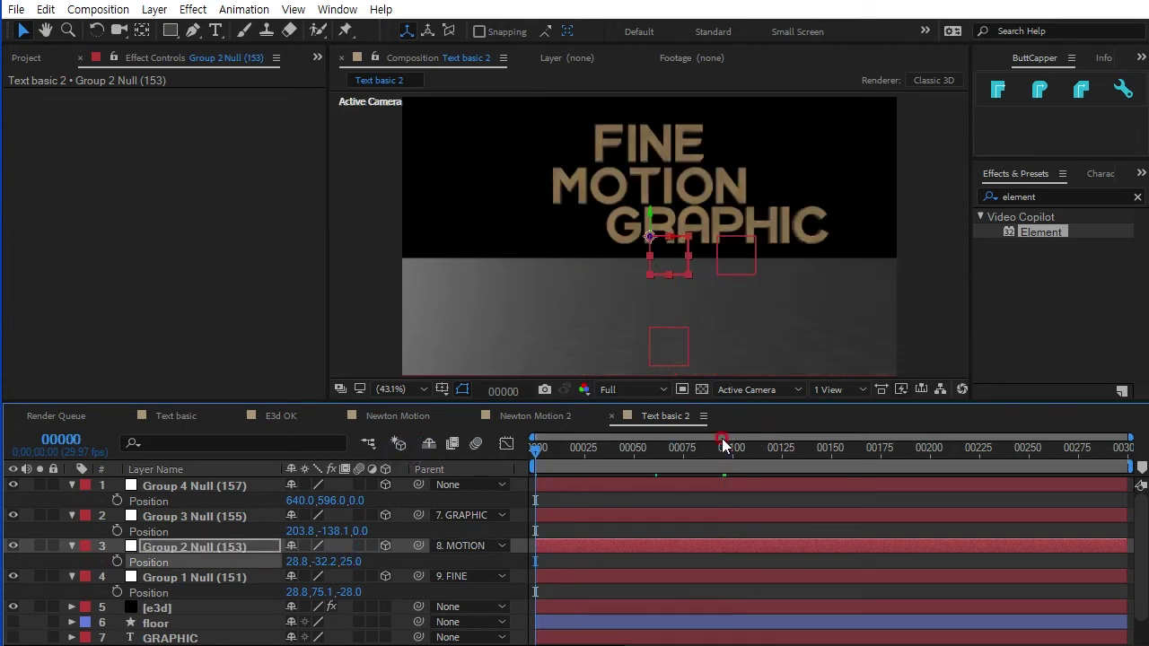
{"action": "key", "text": "space"}
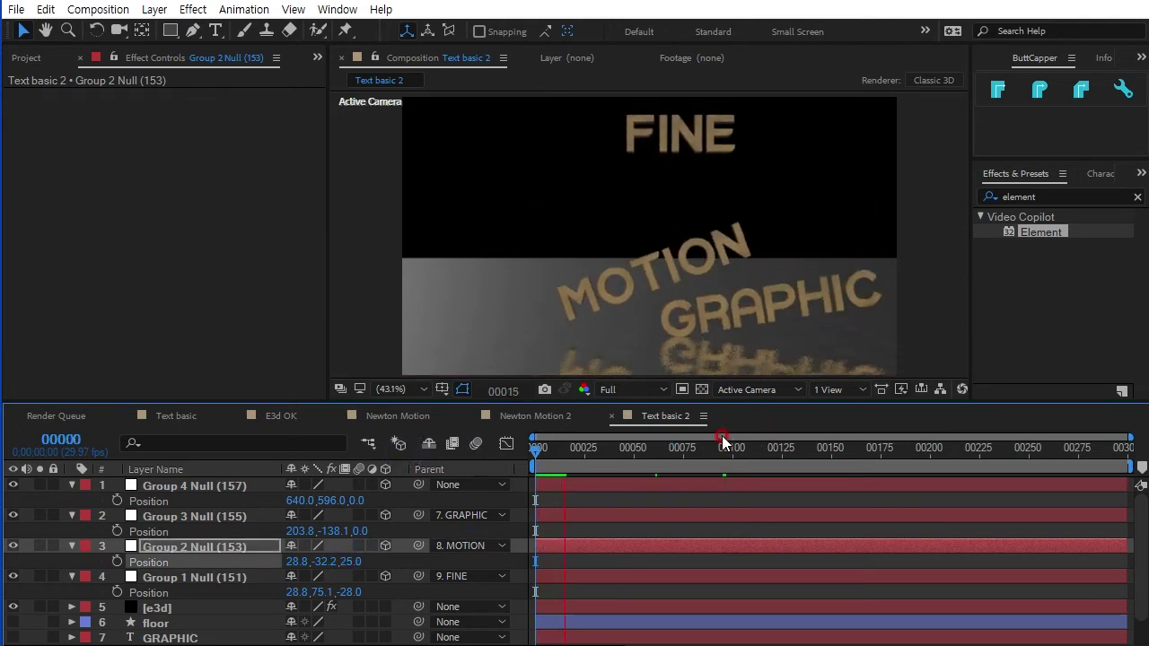
{"action": "key", "text": "space"}
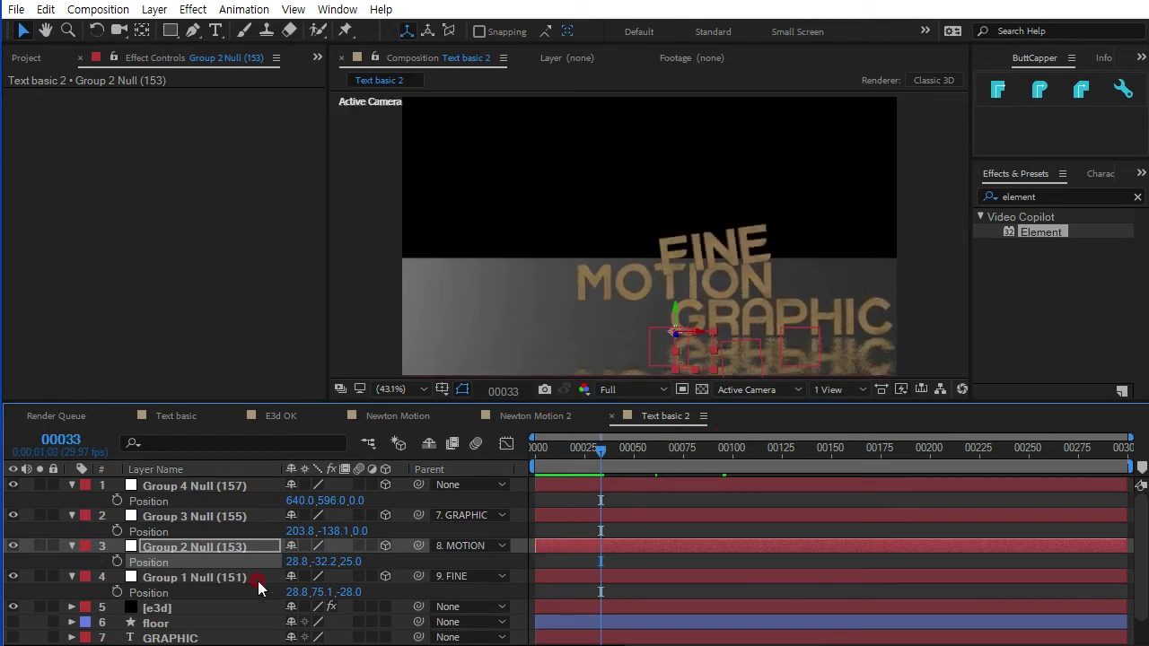
Nudge Group 3 Null further right to 241.8, -138.1, 0.0
{"action": "left_click", "coordinate": [235, 519]}
{"action": "left_click_drag", "start_coordinate": [606, 467], "coordinate": [550, 483]}
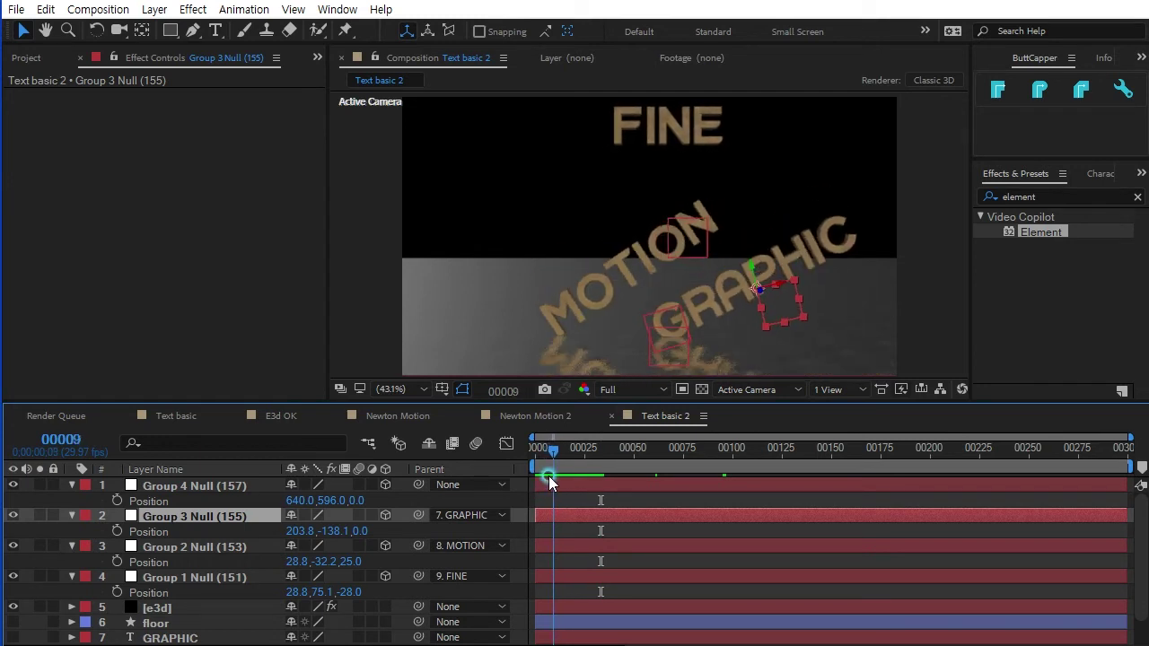
{"action": "mouse_move", "coordinate": [306, 534]}
{"action": "left_mouse_down"}
{"action": "mouse_move", "coordinate": [340, 525]}
{"action": "mouse_move", "coordinate": [327, 524]}
{"action": "left_mouse_up"}
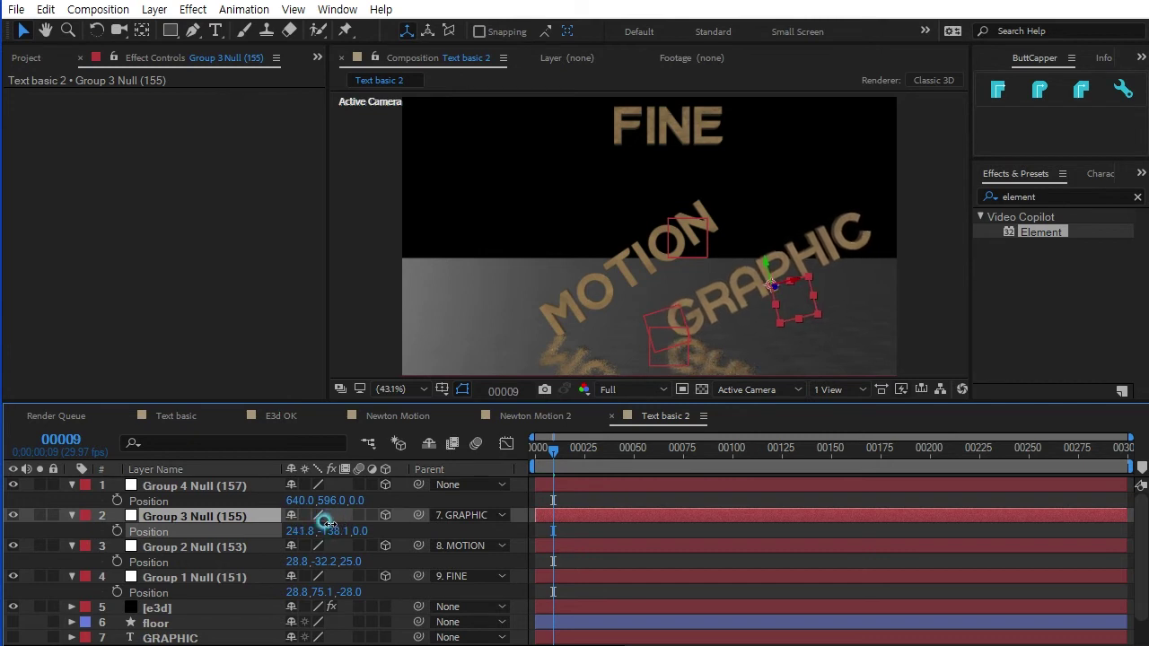
Preview the fall from the first frame, stop at frame 114, and bring up Camera Settings for a new camera
{"action": "key", "text": "Home"}
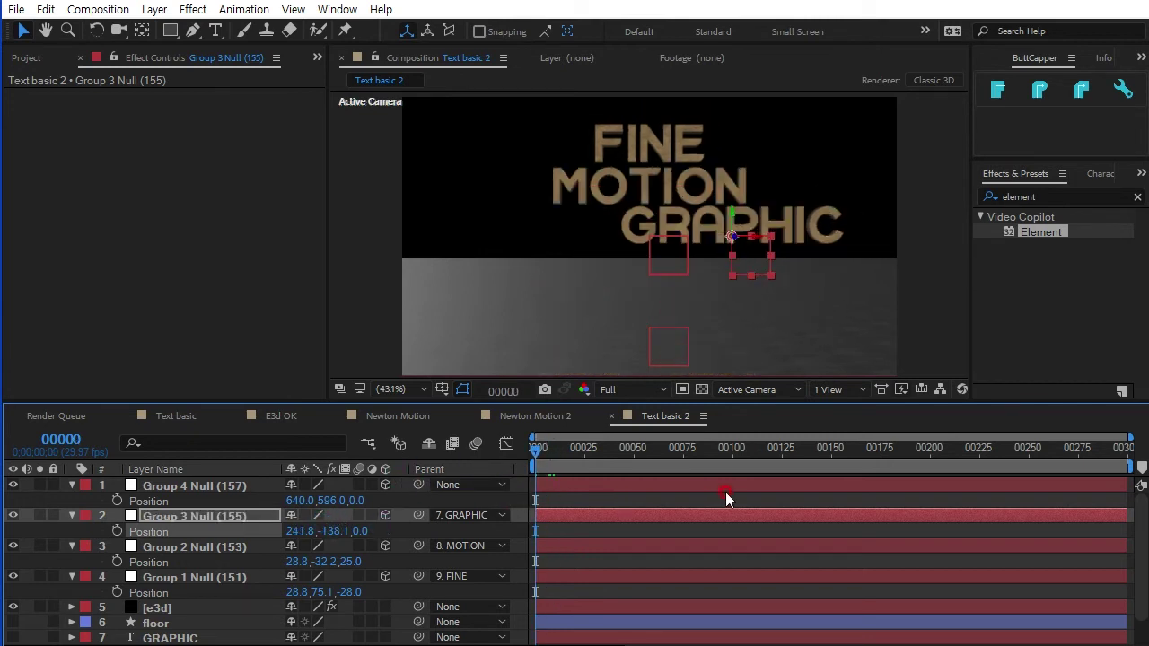
{"action": "key", "text": "space"}
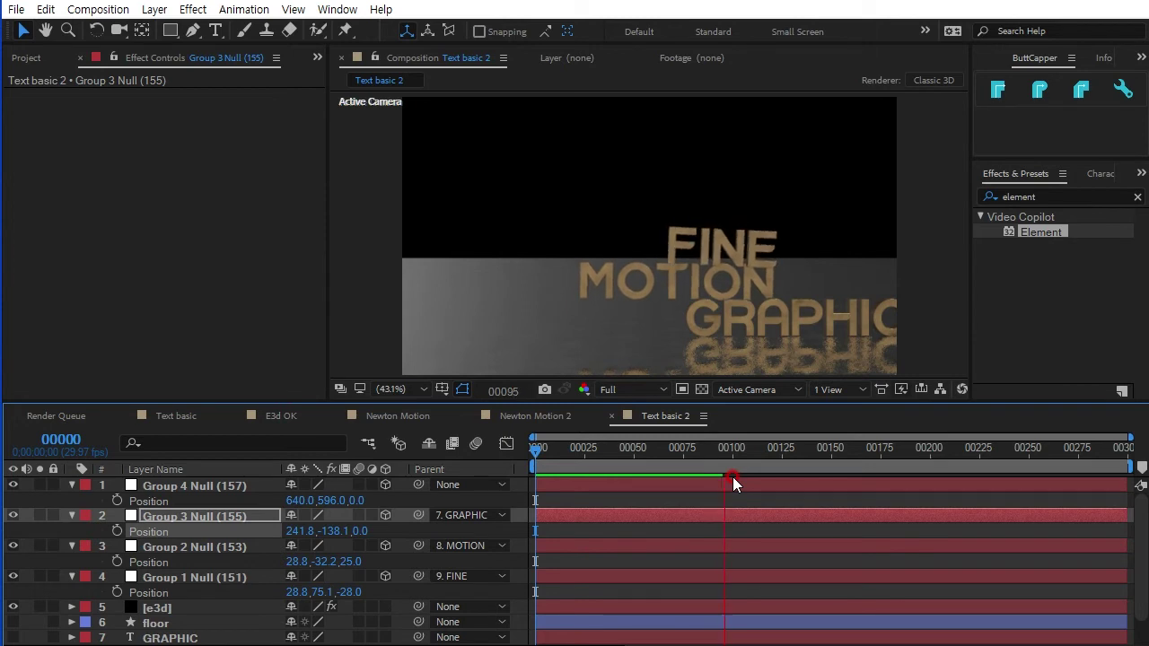
{"action": "key", "text": "space"}
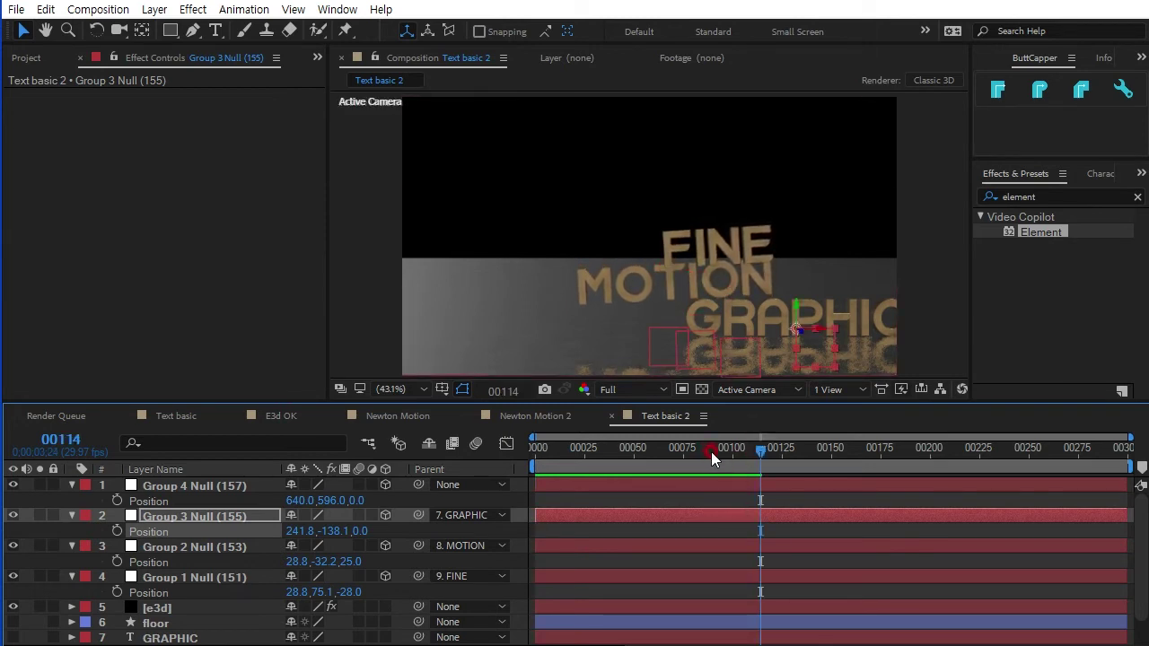
{"action": "key", "text": "ctrl+alt+shift+c"}
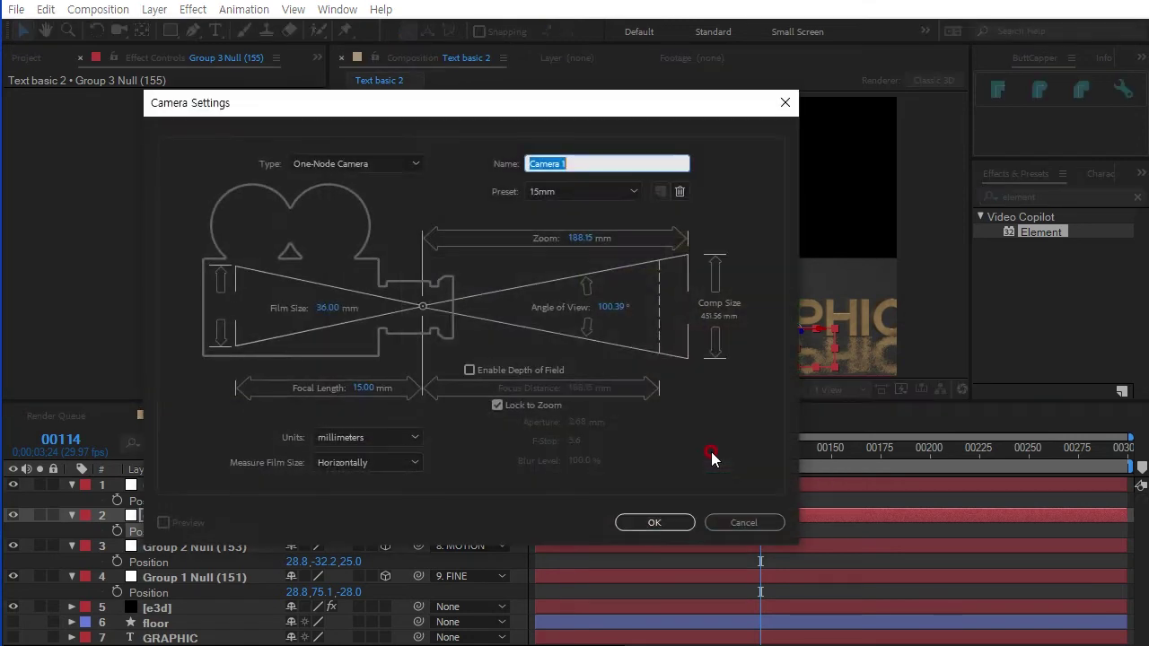
Add Camera 1 as a 20mm Two-Node Camera
{"action": "left_click", "coordinate": [572, 189]}
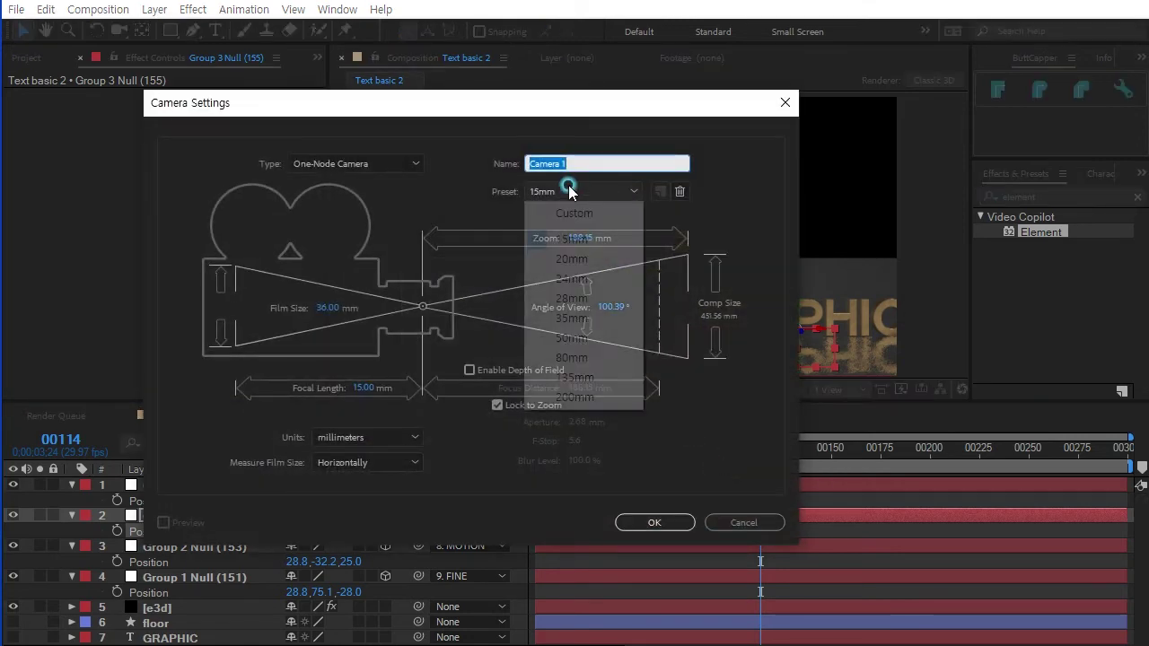
{"action": "left_click", "coordinate": [584, 258]}
{"action": "left_click", "coordinate": [386, 165]}
{"action": "left_click", "coordinate": [377, 205]}
{"action": "left_click", "coordinate": [658, 521]}
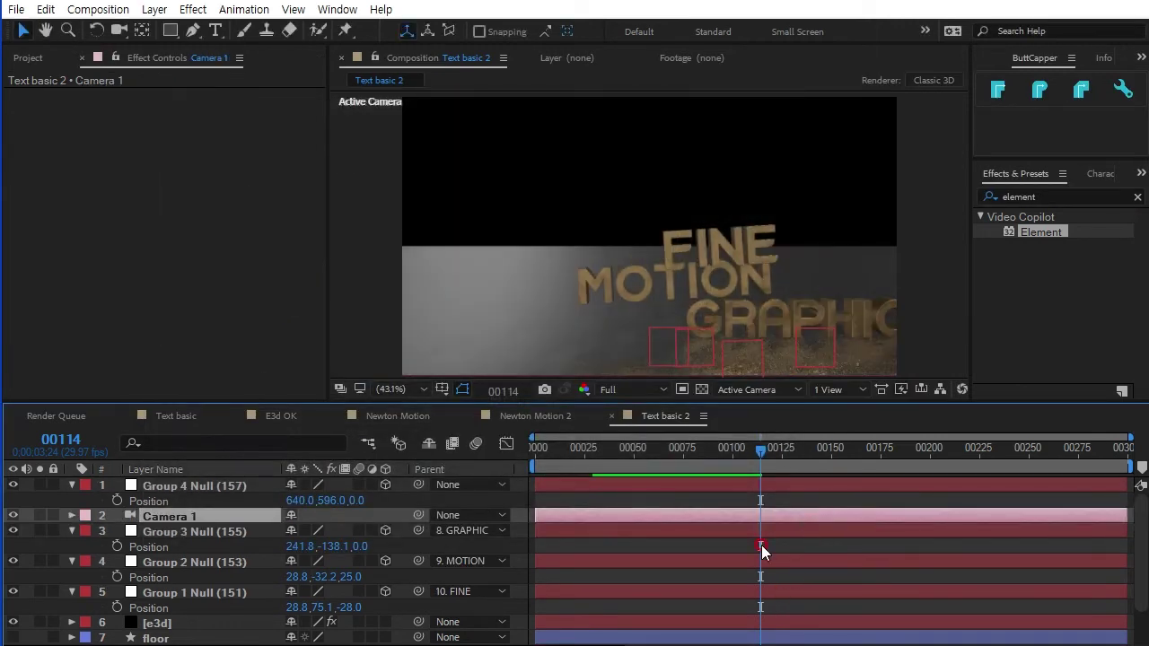
Orbit Camera 1 to a low, angled view of the FINE MOTION GRAPHIC text
{"action": "left_click", "coordinate": [455, 210]}
{"action": "left_click", "coordinate": [120, 31]}
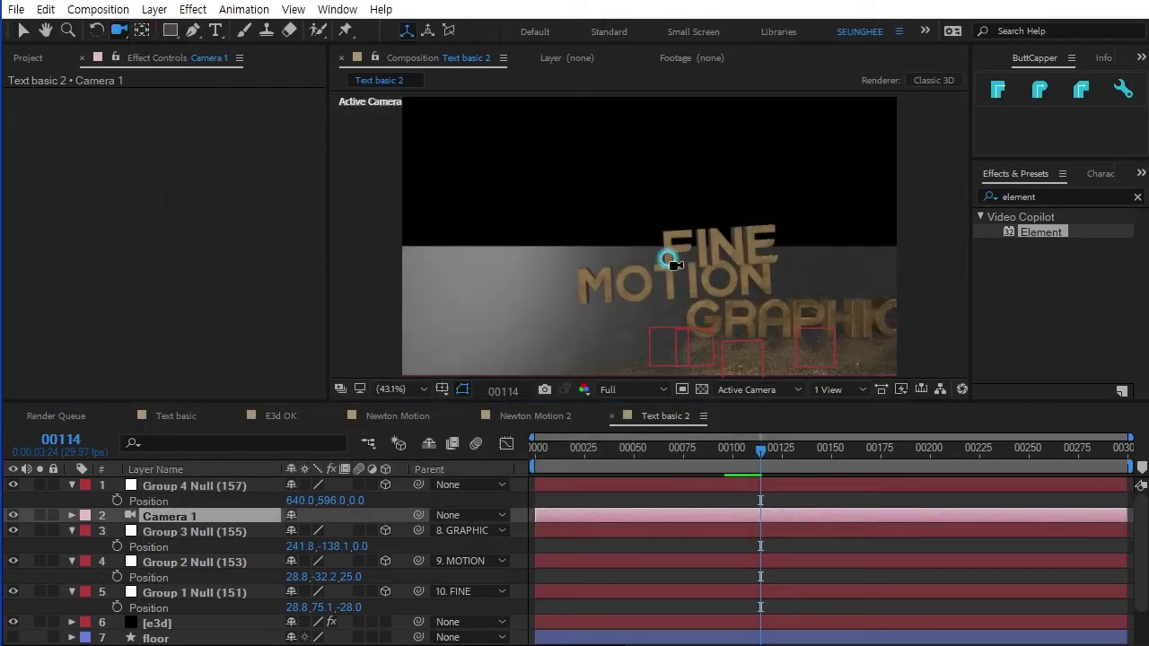
{"action": "left_click_drag", "start_coordinate": [723, 271], "coordinate": [686, 277]}
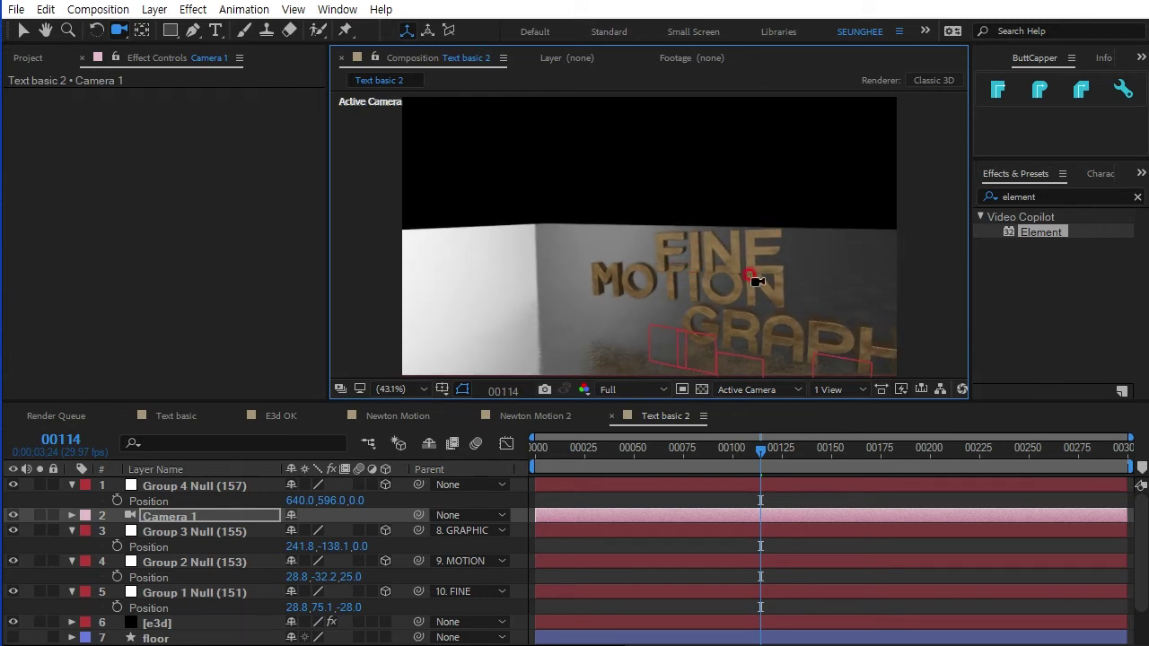
{"action": "left_click_drag", "start_coordinate": [757, 282], "coordinate": [642, 244]}
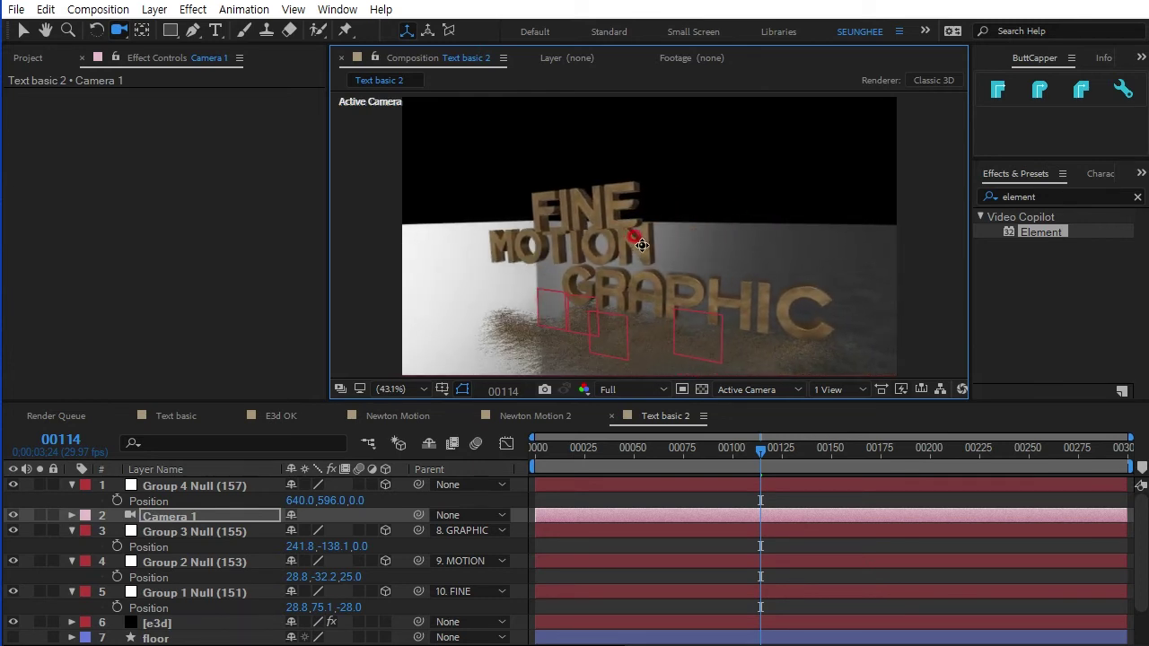
{"action": "left_click_drag", "start_coordinate": [640, 240], "coordinate": [637, 227]}
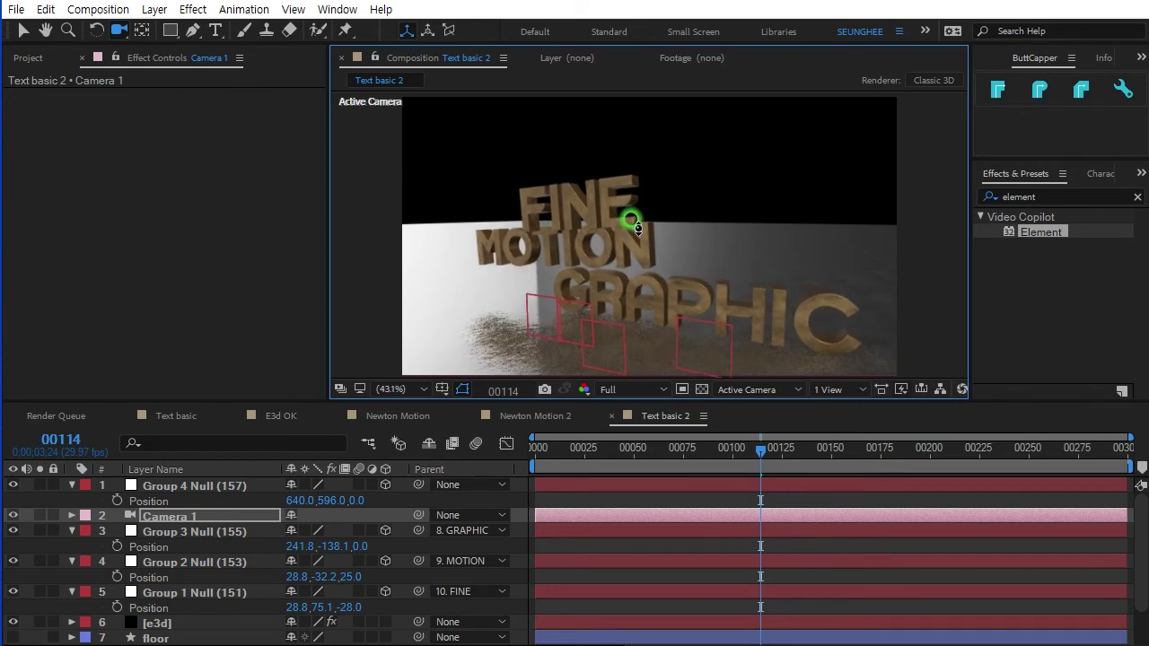
{"action": "left_click_drag", "start_coordinate": [653, 242], "coordinate": [646, 226]}
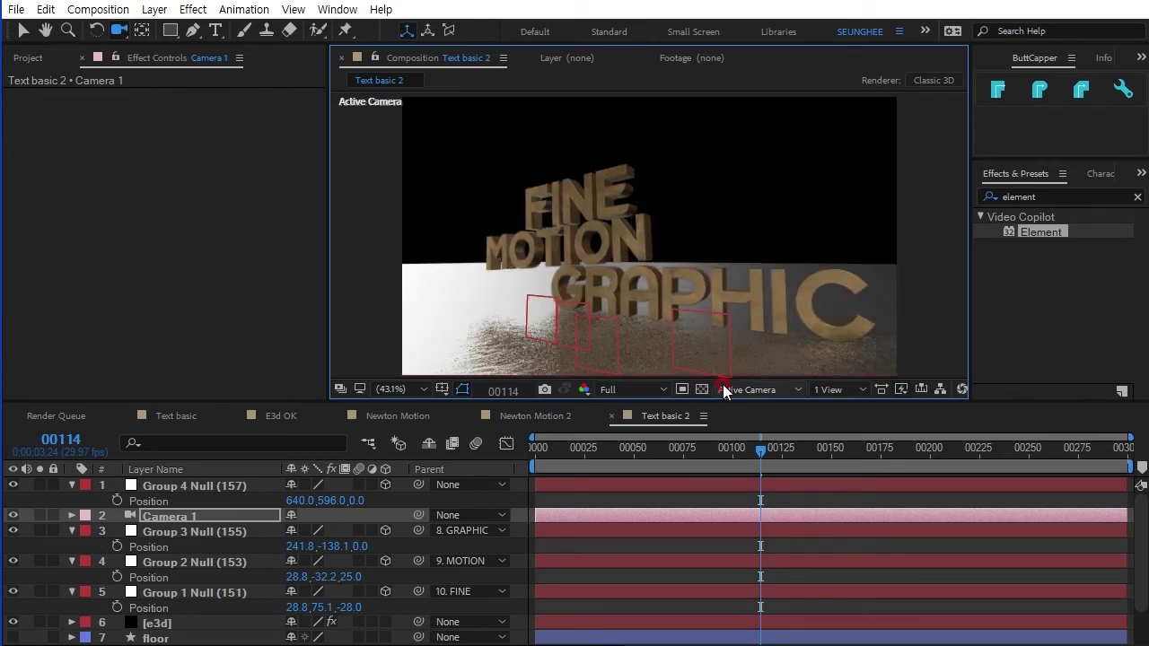
Preview the animation through the new camera, stopping at frame 119
{"action": "left_click_drag", "start_coordinate": [763, 452], "coordinate": [428, 469]}
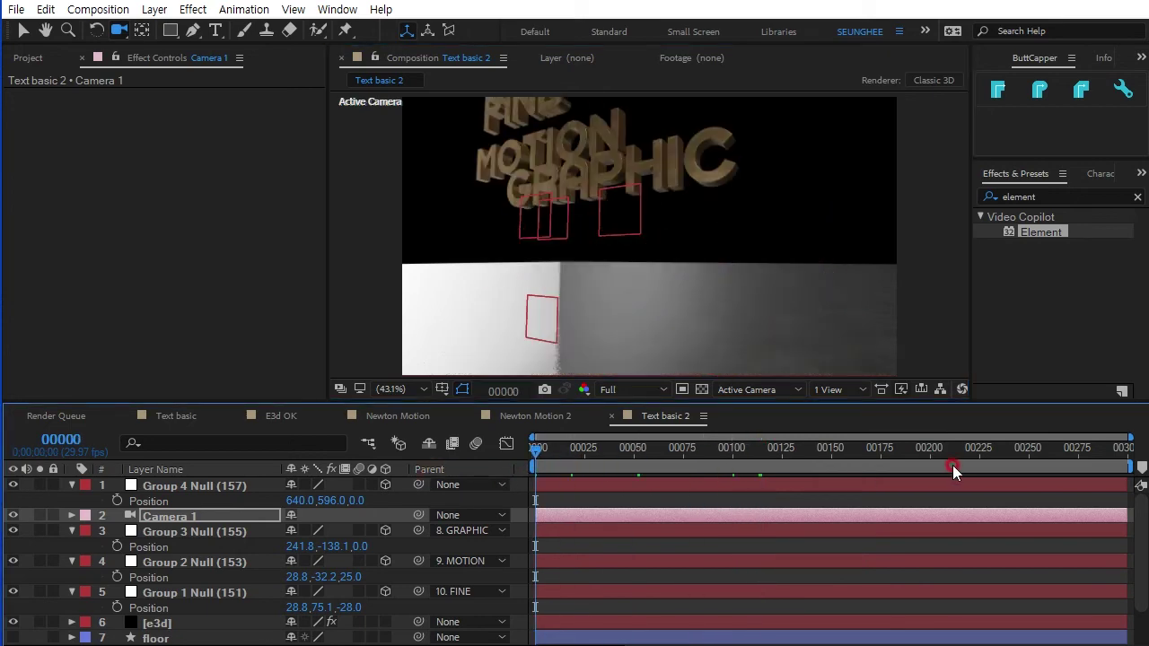
{"action": "key", "text": "space"}
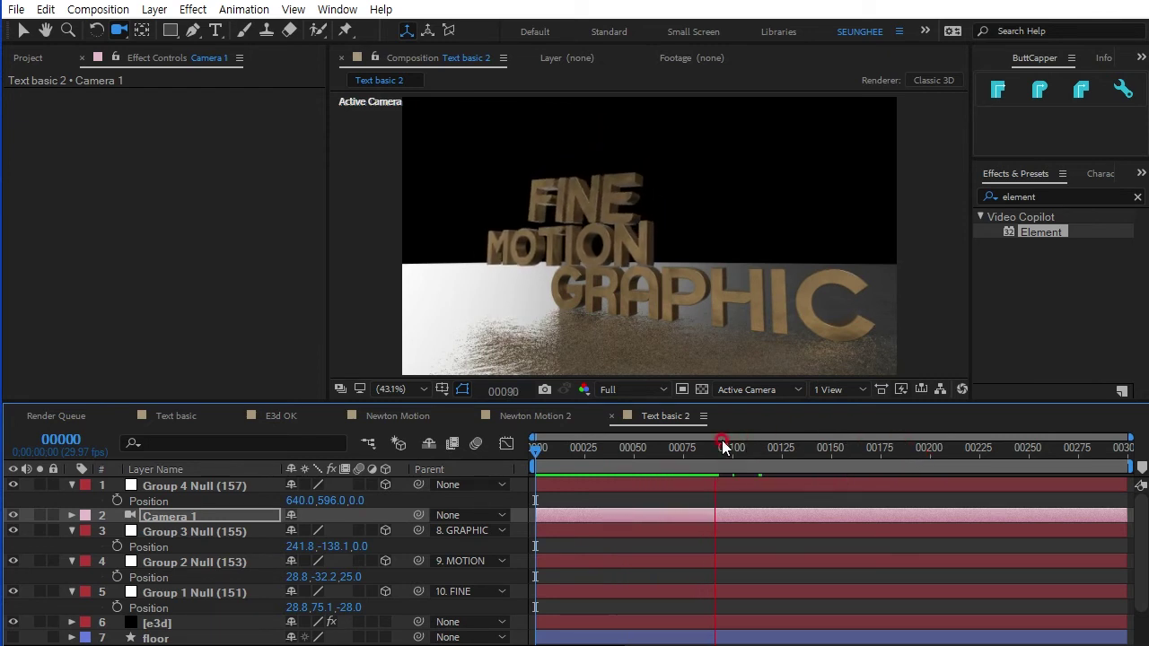
{"action": "key", "text": "space"}
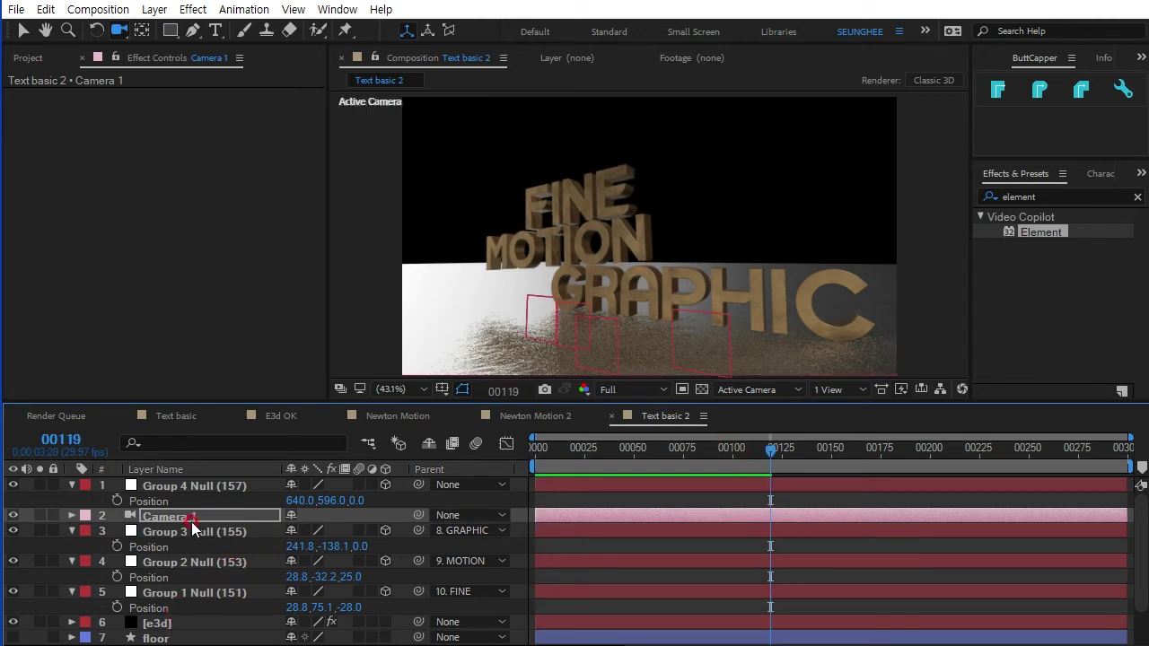
{"action": "scroll", "coordinate": [207, 562], "scroll_direction": "down", "scroll_amount": 2}
Keyframe Camera 1's Position and Point of Interest at frame 119
{"action": "scroll", "coordinate": [200, 577], "scroll_direction": "up", "scroll_amount": 2}
{"action": "left_click", "coordinate": [183, 523]}
{"action": "key", "text": "p"}
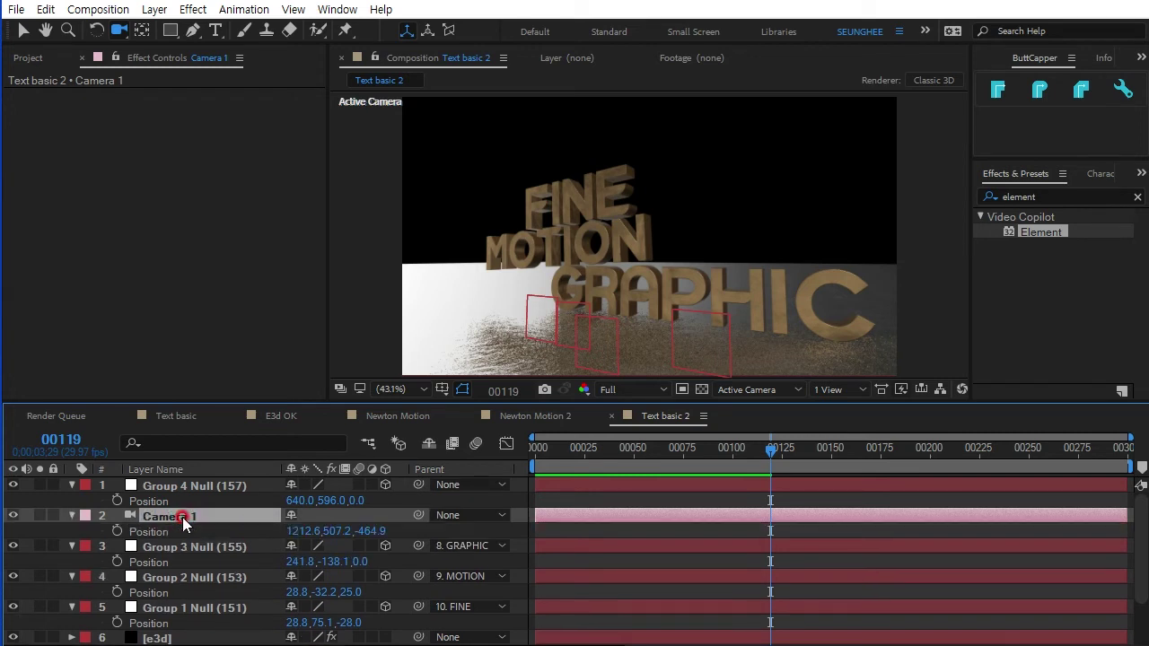
{"action": "key", "text": "shift+a"}
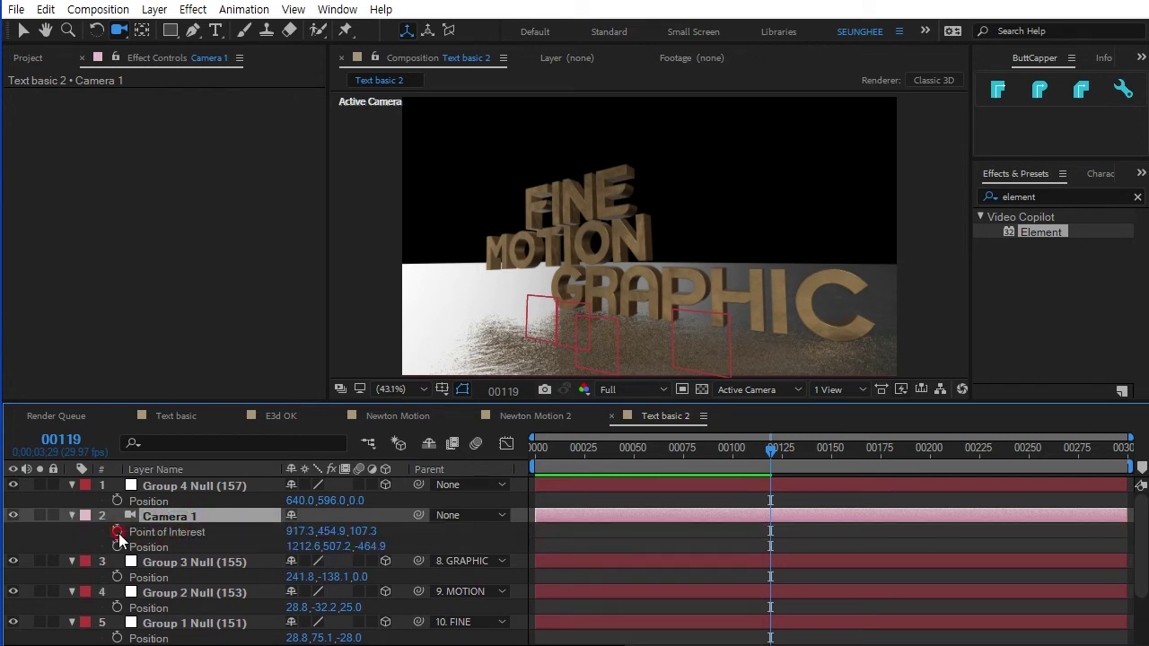
{"action": "left_click", "coordinate": [117, 532]}
At frame 175, orbit the camera to a straight-on view of the text and preview the move
{"action": "left_click_drag", "start_coordinate": [785, 457], "coordinate": [885, 462]}
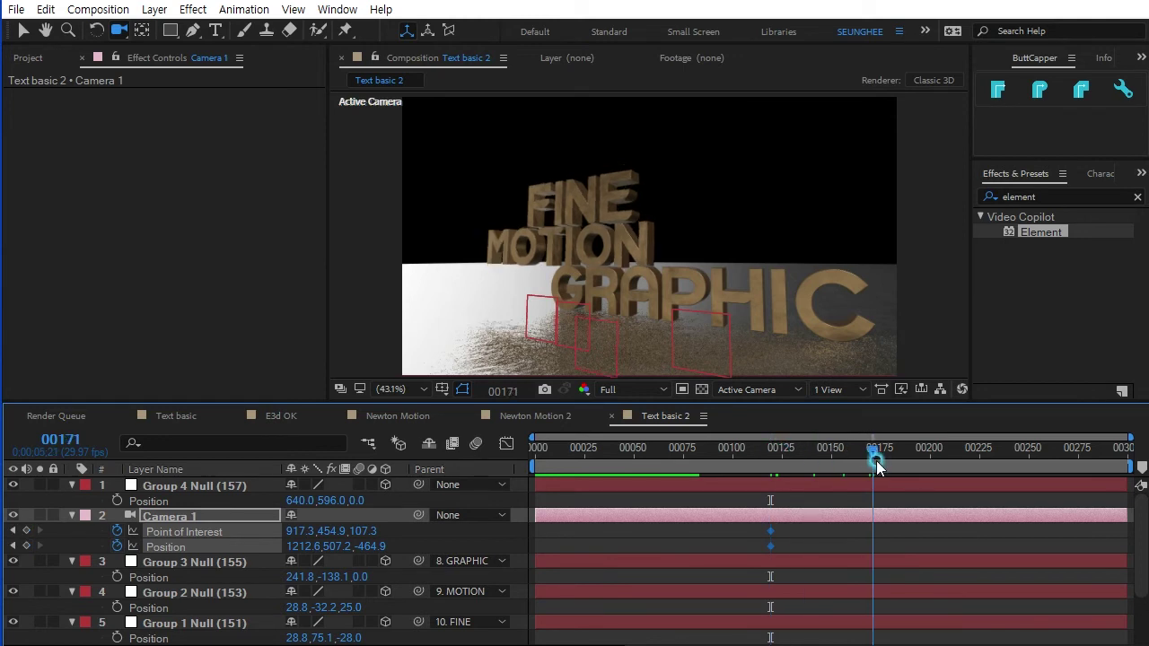
{"action": "mouse_move", "coordinate": [649, 274]}
{"action": "left_mouse_down"}
{"action": "mouse_move", "coordinate": [696, 273]}
{"action": "mouse_move", "coordinate": [686, 273]}
{"action": "mouse_move", "coordinate": [692, 263]}
{"action": "mouse_move", "coordinate": [685, 284]}
{"action": "mouse_move", "coordinate": [699, 292]}
{"action": "left_mouse_up"}
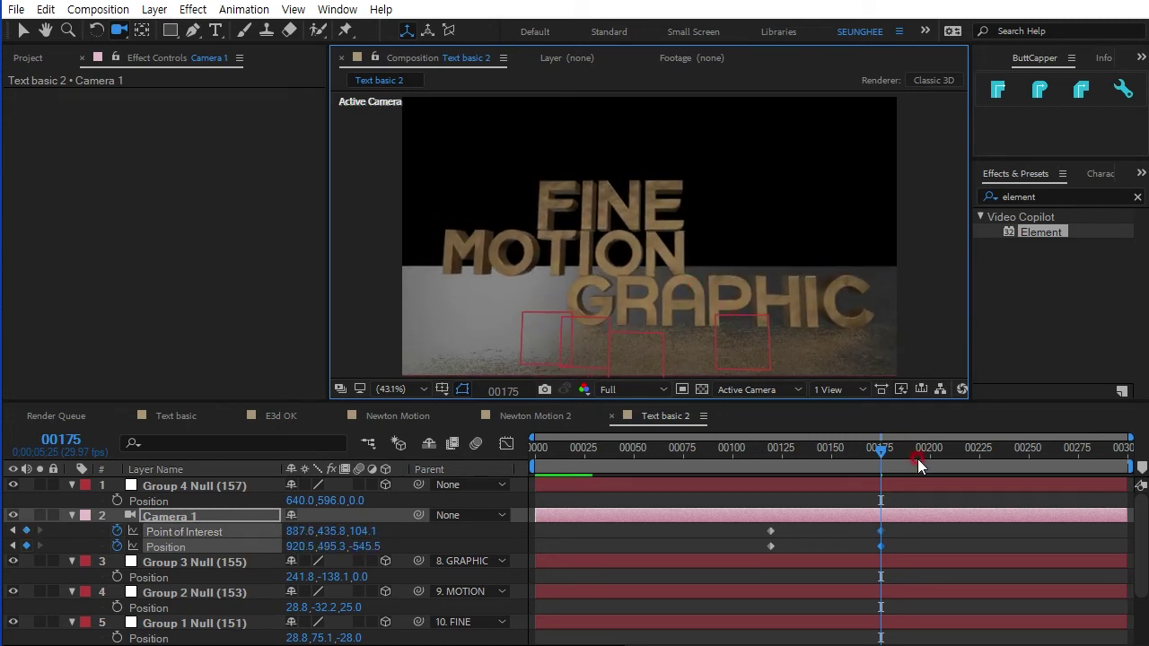
{"action": "left_click_drag", "start_coordinate": [882, 453], "coordinate": [532, 449]}
{"action": "key", "text": "space"}
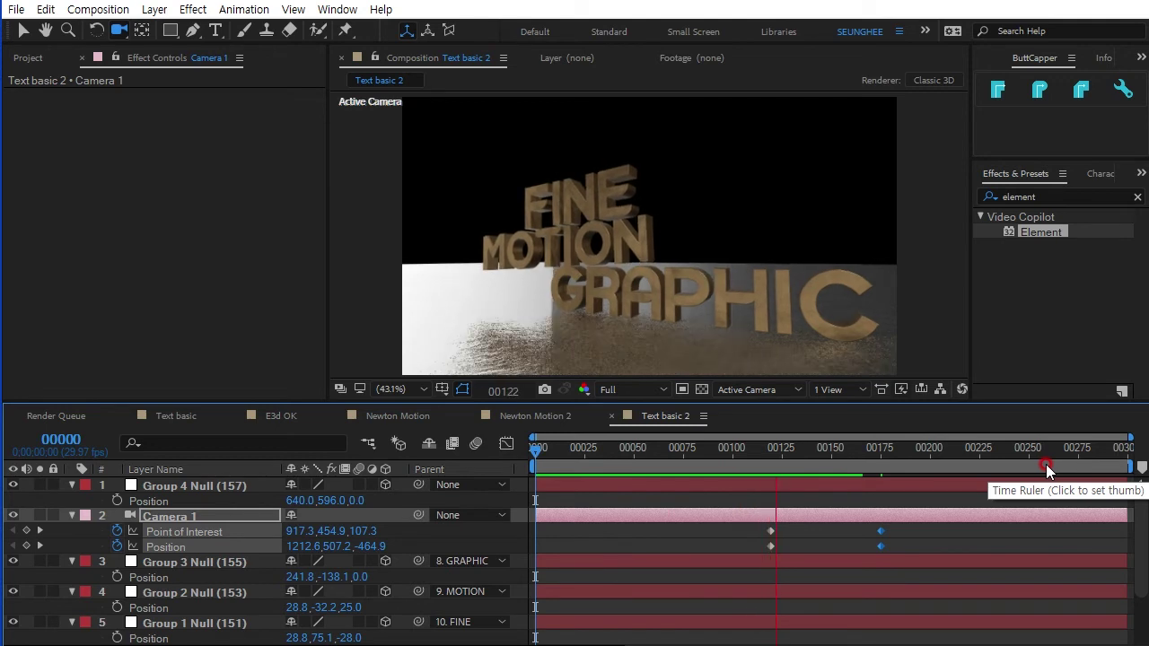
{"action": "key", "text": "space"}
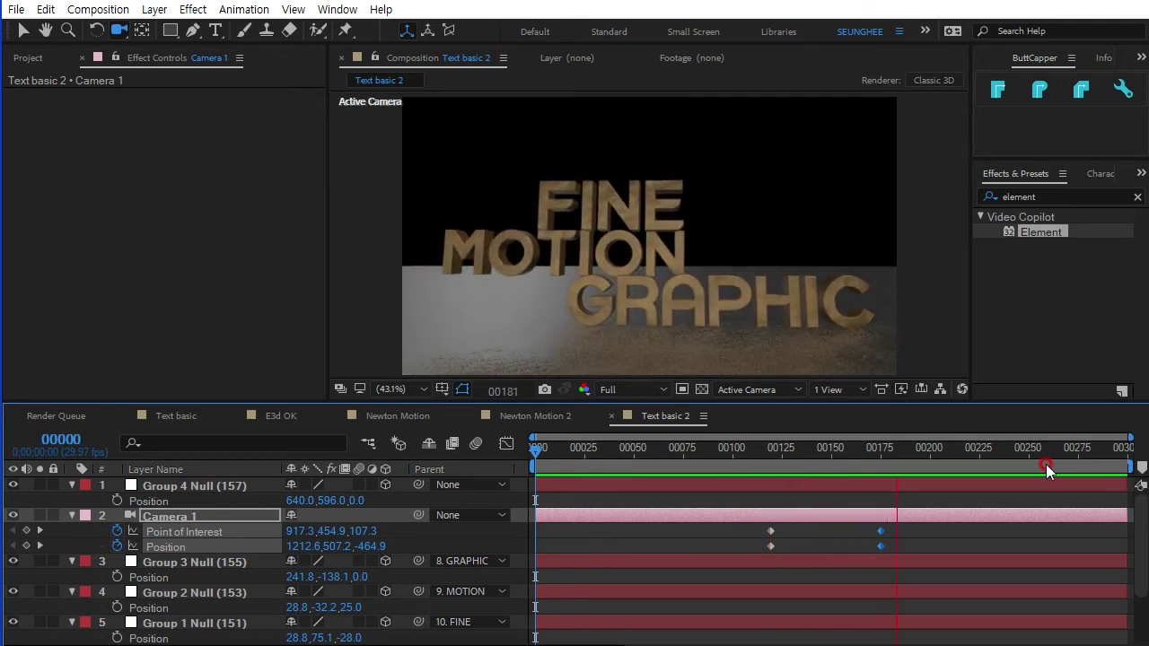
Ease the camera keyframes with Motion 2 and preview the smoothed move
{"action": "left_click", "coordinate": [1004, 83]}
{"action": "left_click", "coordinate": [1017, 164]}
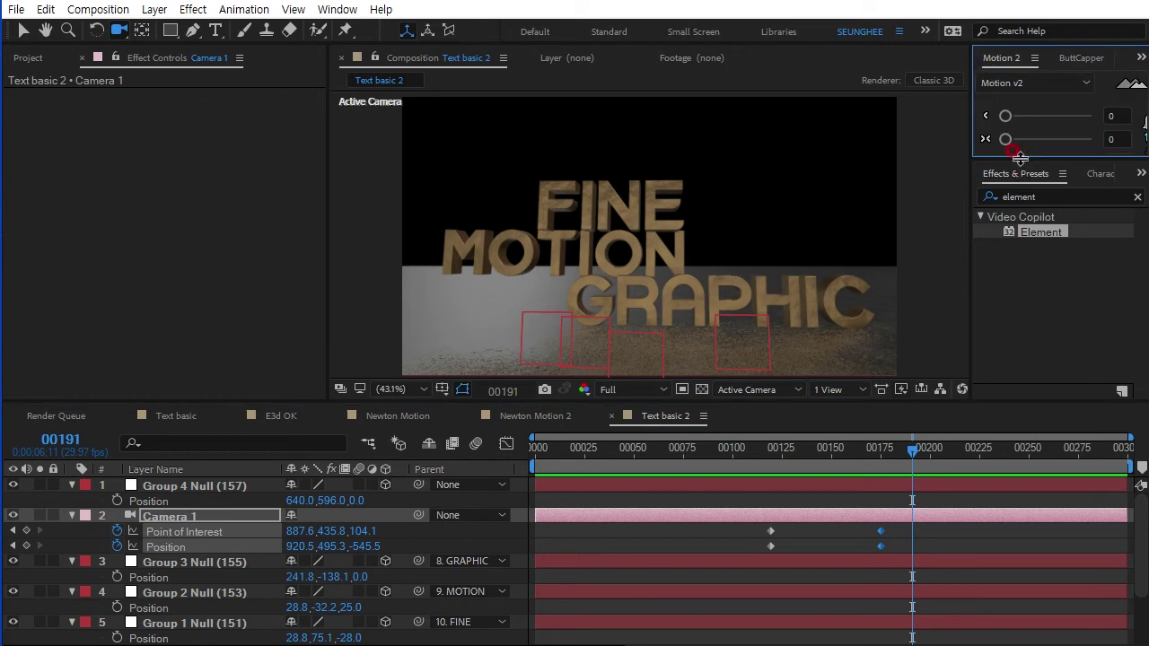
{"action": "left_click_drag", "start_coordinate": [1020, 158], "coordinate": [1018, 225]}
{"action": "left_click_drag", "start_coordinate": [1003, 161], "coordinate": [1057, 160]}
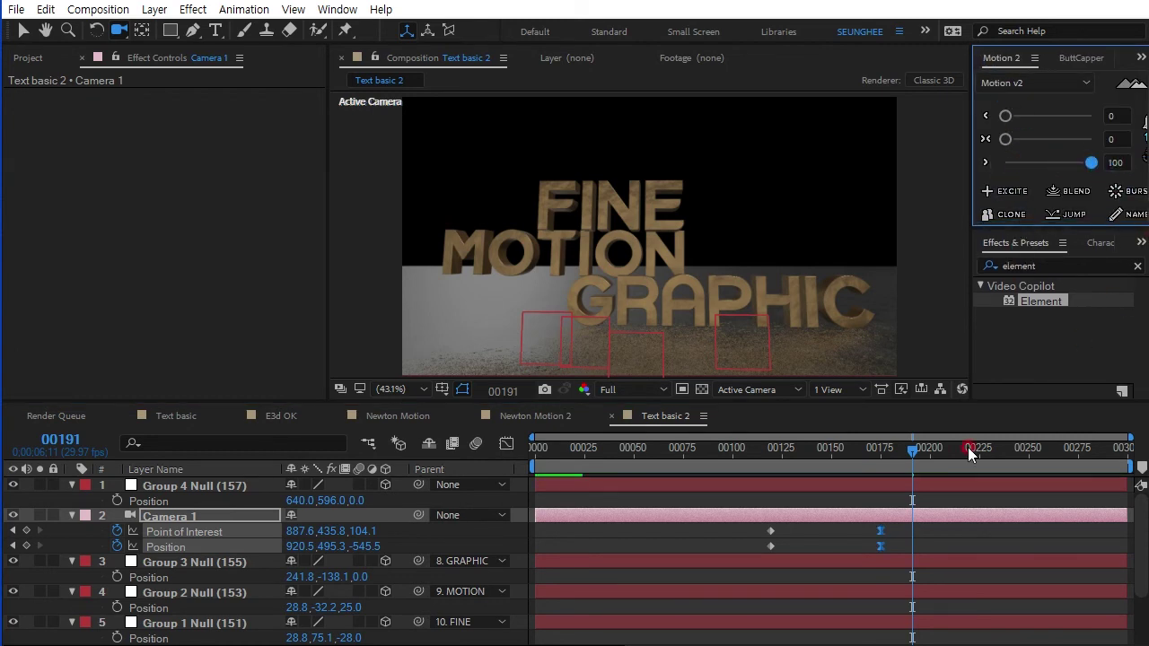
{"action": "key", "text": "space"}
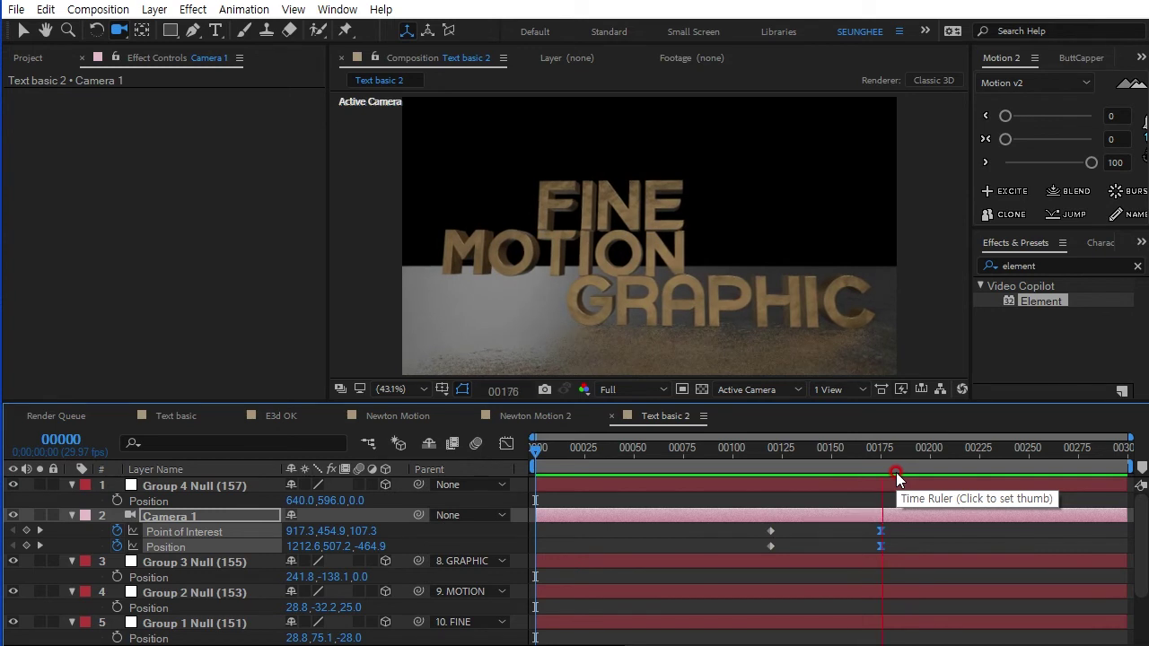
{"action": "key", "text": "space"}
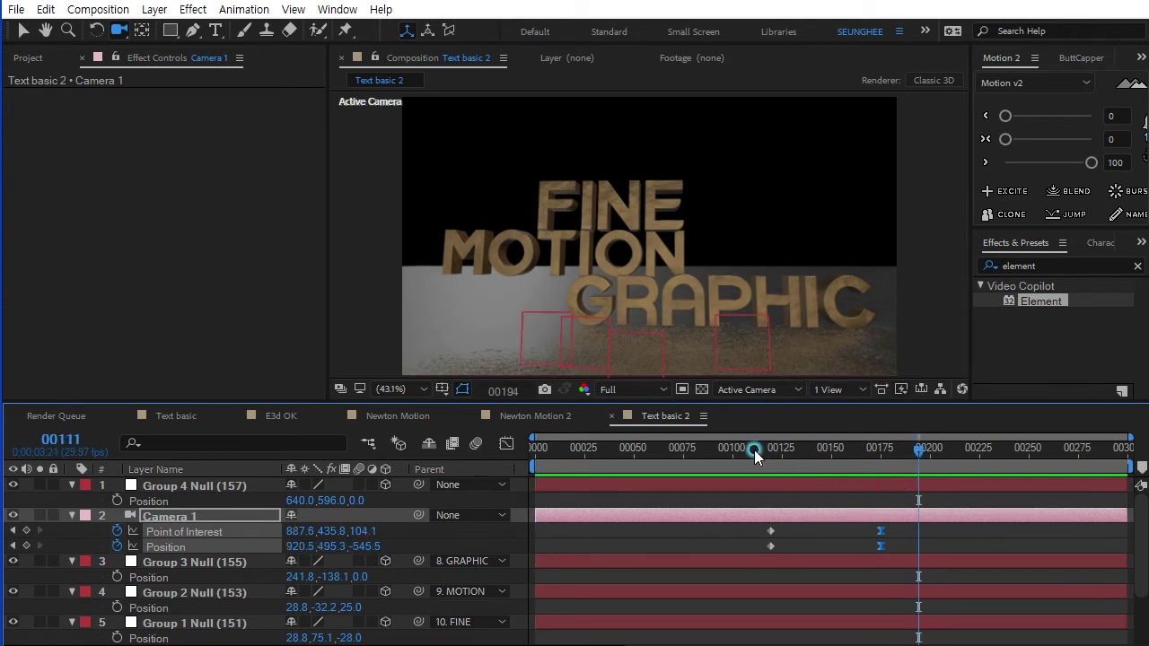
{"action": "left_click", "coordinate": [754, 450]}
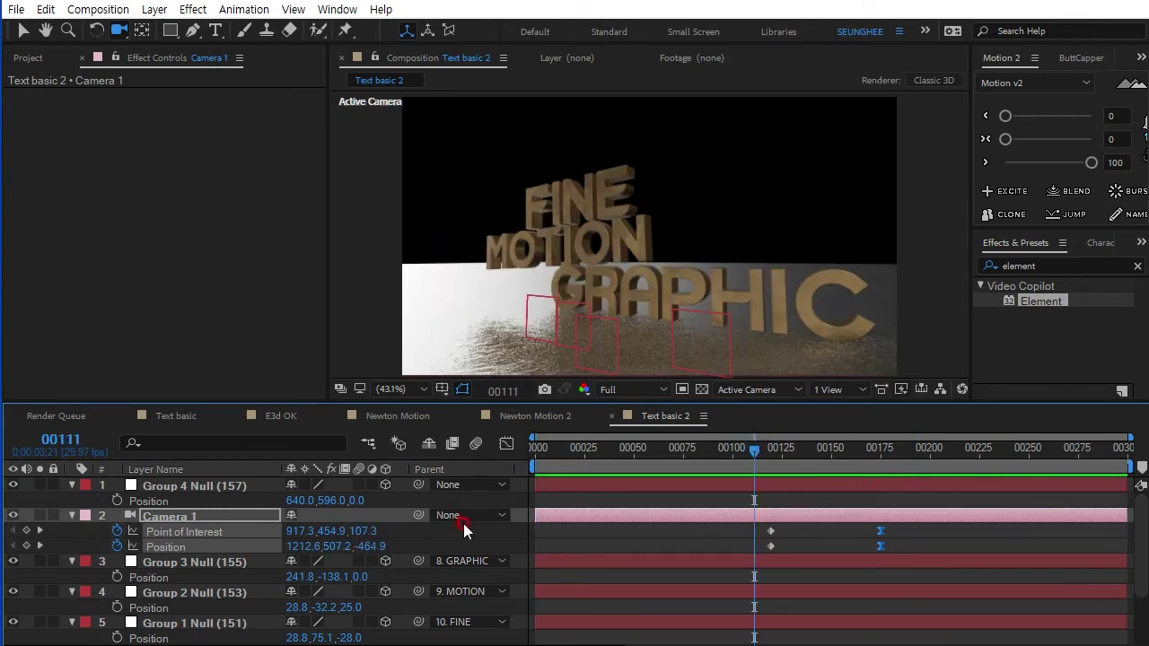
Add a new Parallel light to the scene
{"action": "key", "text": "ctrl+alt+shift+l"}
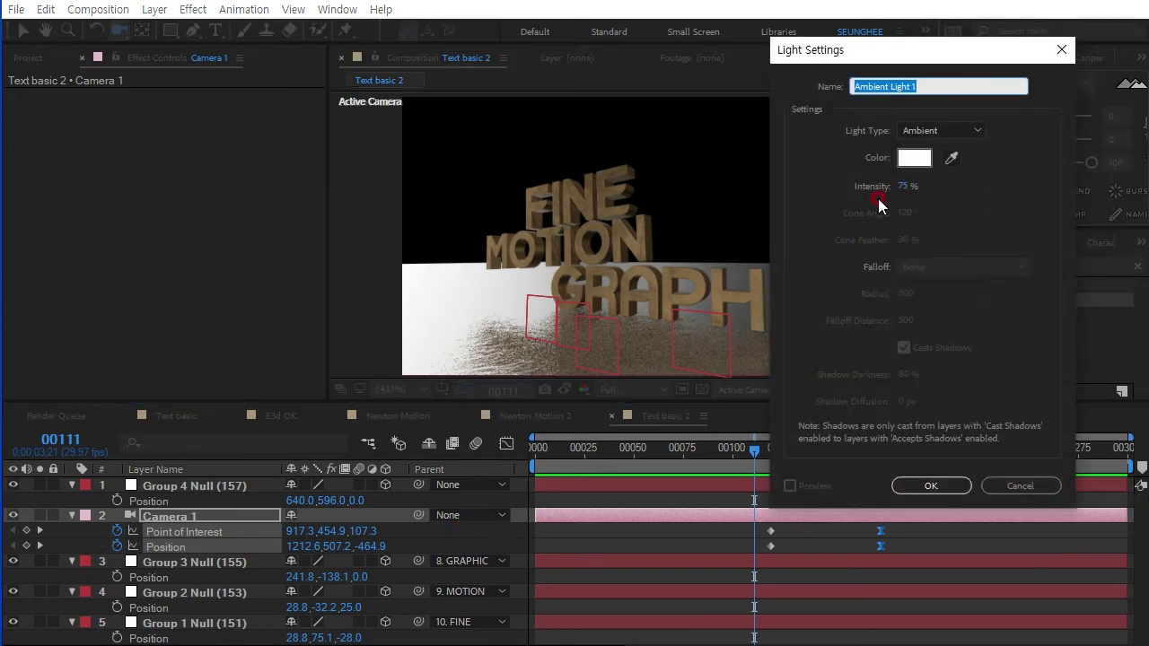
{"action": "left_click", "coordinate": [932, 130]}
{"action": "left_click", "coordinate": [955, 153]}
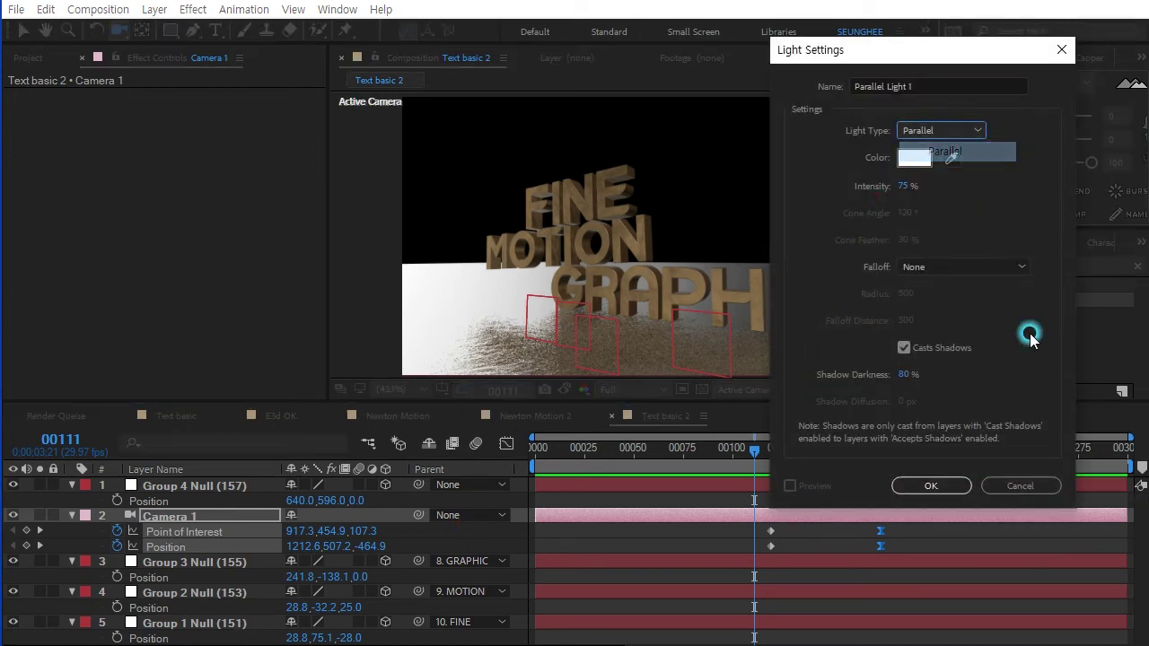
{"action": "left_click", "coordinate": [938, 486]}
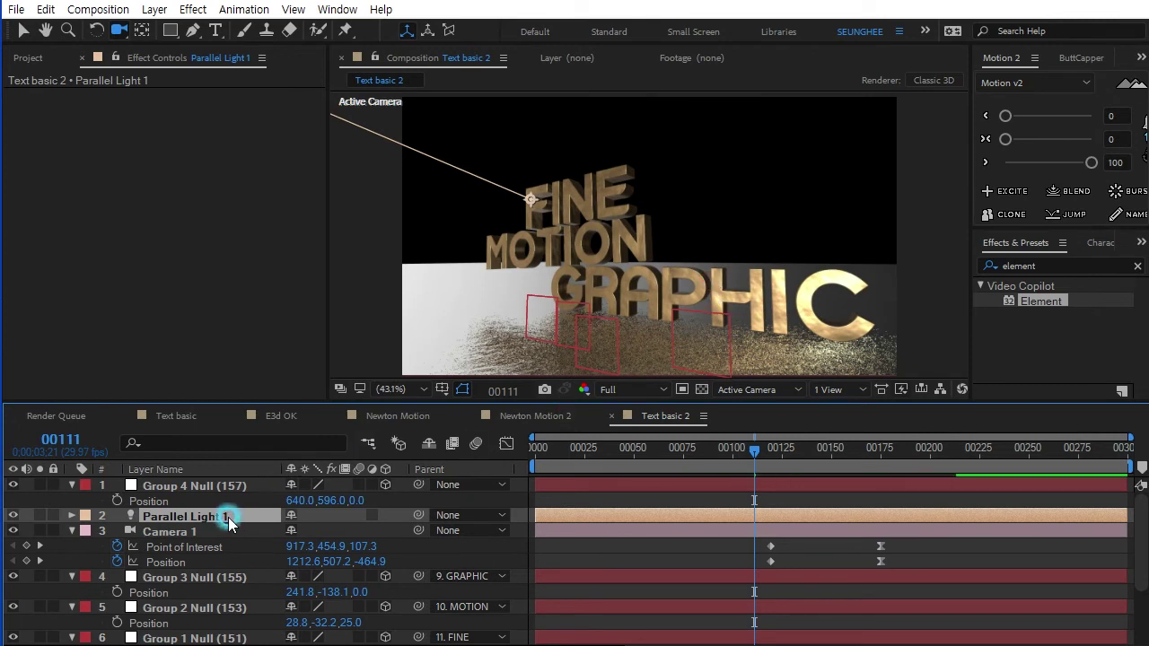
Move Parallel Light 1 to X 778.3 and Z -341.4 to re-aim it at the text
{"action": "key", "text": "p"}
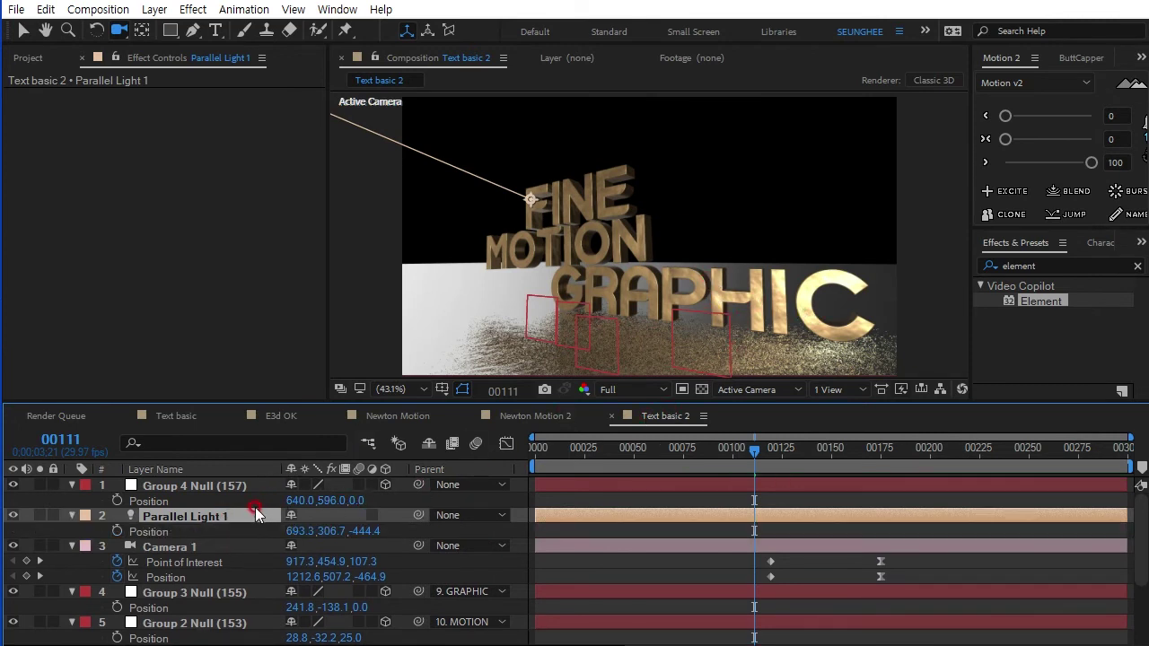
{"action": "key", "text": "shift+a"}
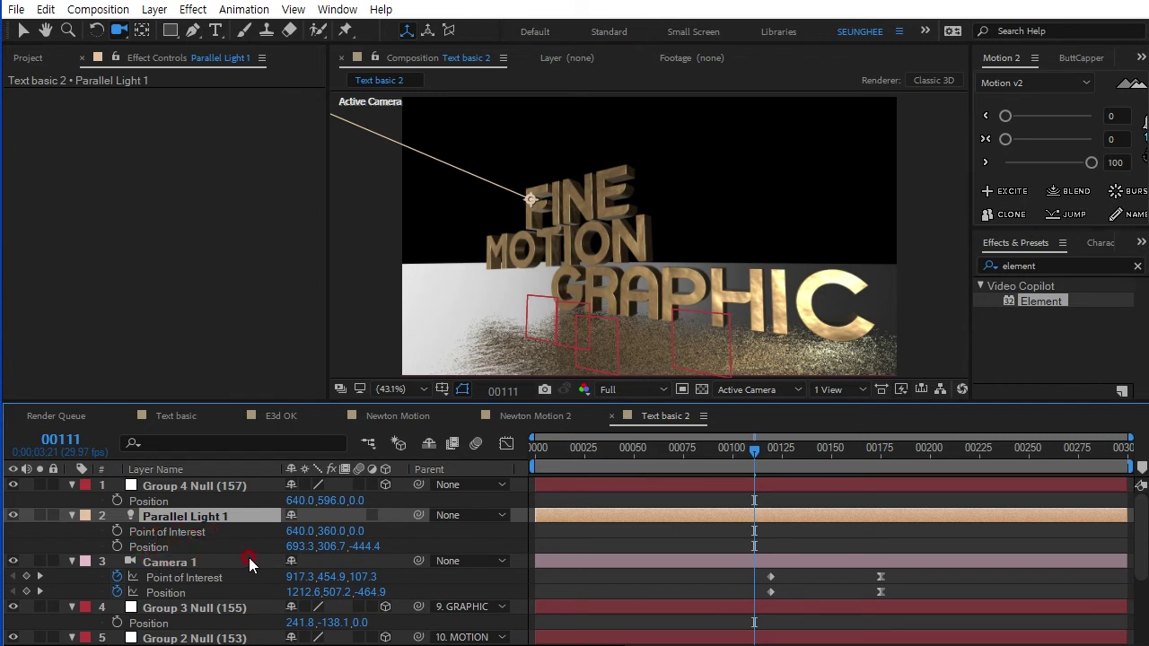
{"action": "left_click_drag", "start_coordinate": [332, 549], "coordinate": [357, 562]}
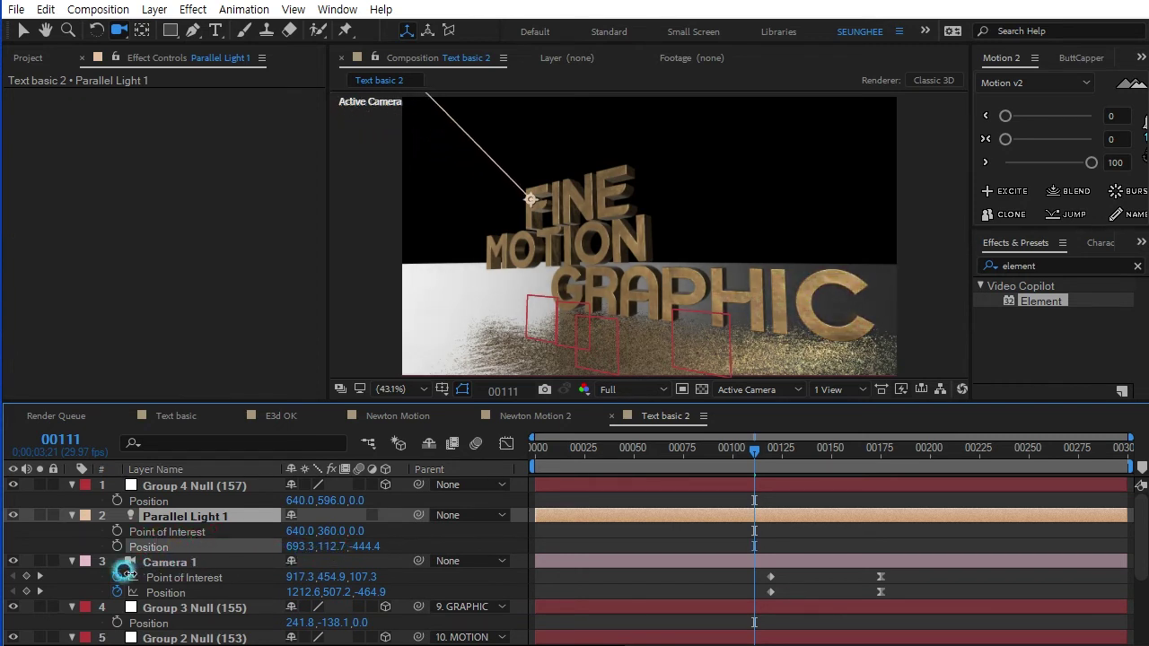
{"action": "mouse_move", "coordinate": [357, 562]}
{"action": "left_mouse_down"}
{"action": "mouse_move", "coordinate": [258, 561]}
{"action": "mouse_move", "coordinate": [451, 550]}
{"action": "left_mouse_up"}
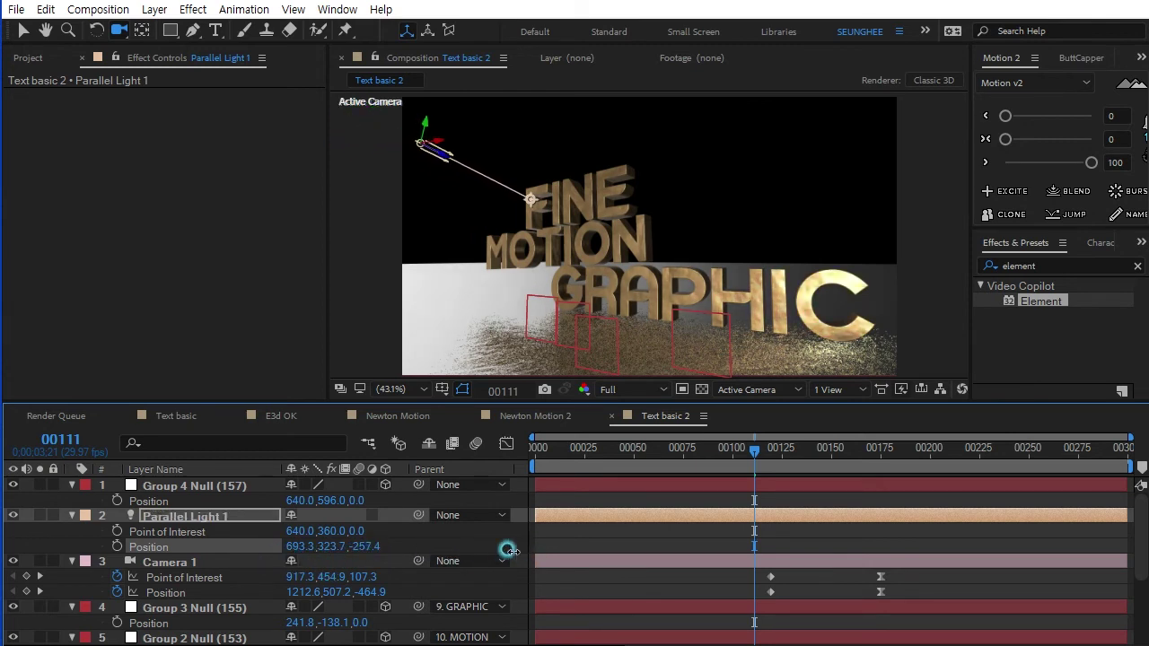
{"action": "left_click_drag", "start_coordinate": [309, 548], "coordinate": [427, 538]}
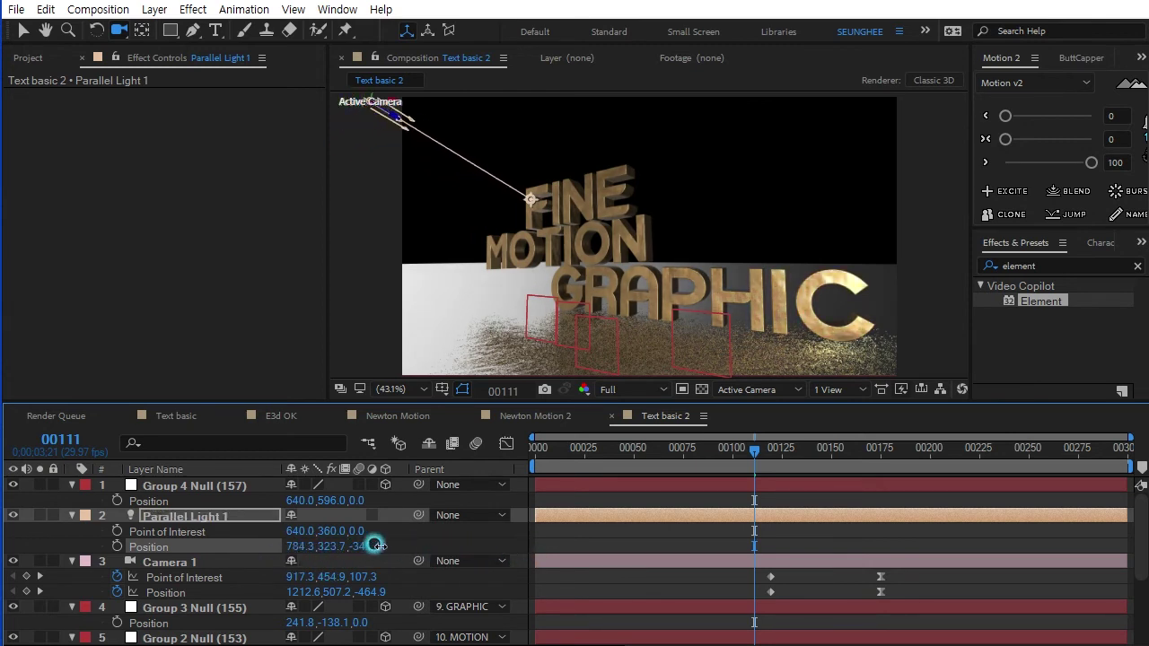
{"action": "left_click_drag", "start_coordinate": [345, 546], "coordinate": [247, 550]}
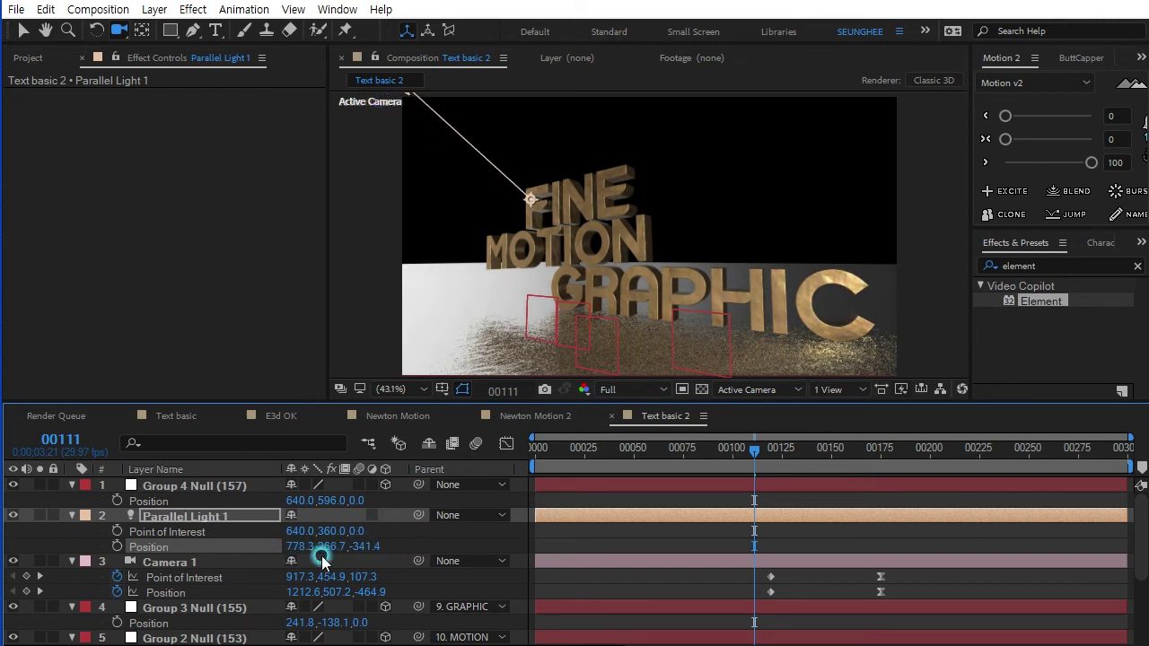
{"action": "scroll", "coordinate": [170, 566], "scroll_direction": "down", "scroll_amount": 3}
On the e3d layer, check Enable AO under Render Settings > Ambient Occlusion and set SSAO Intensity to 6.0
{"action": "left_click", "coordinate": [157, 607]}
{"action": "scroll", "coordinate": [249, 195], "scroll_direction": "down", "scroll_amount": 2}
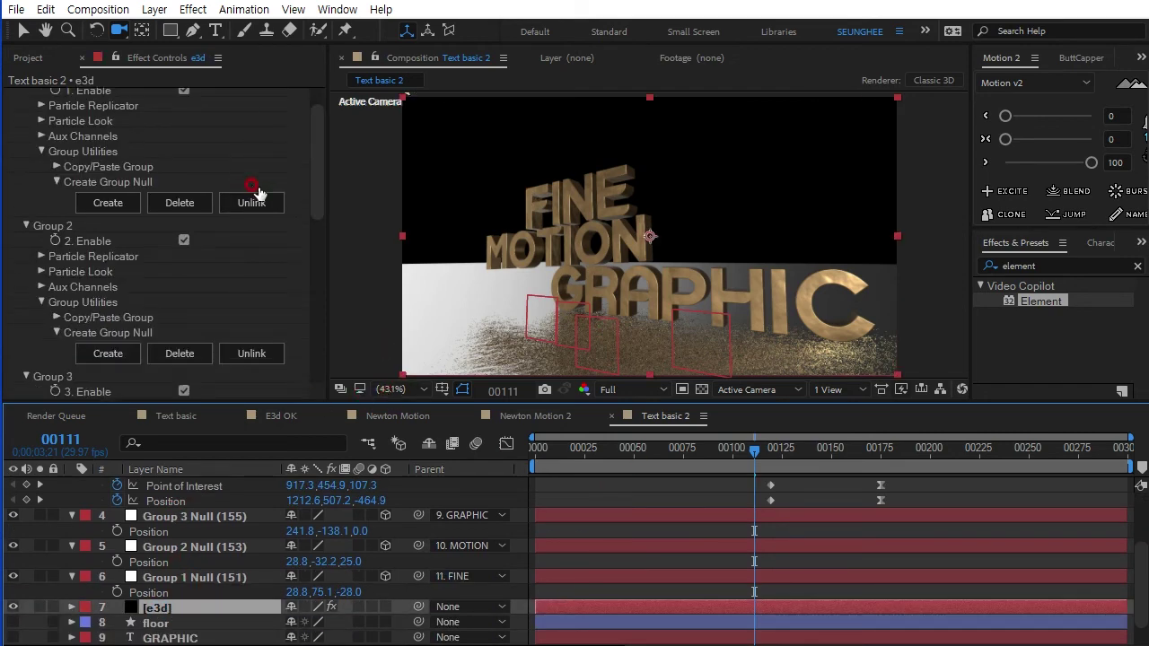
{"action": "scroll", "coordinate": [282, 257], "scroll_direction": "down", "scroll_amount": 1}
{"action": "scroll", "coordinate": [256, 257], "scroll_direction": "down", "scroll_amount": 5}
{"action": "scroll", "coordinate": [135, 368], "scroll_direction": "down", "scroll_amount": 1}
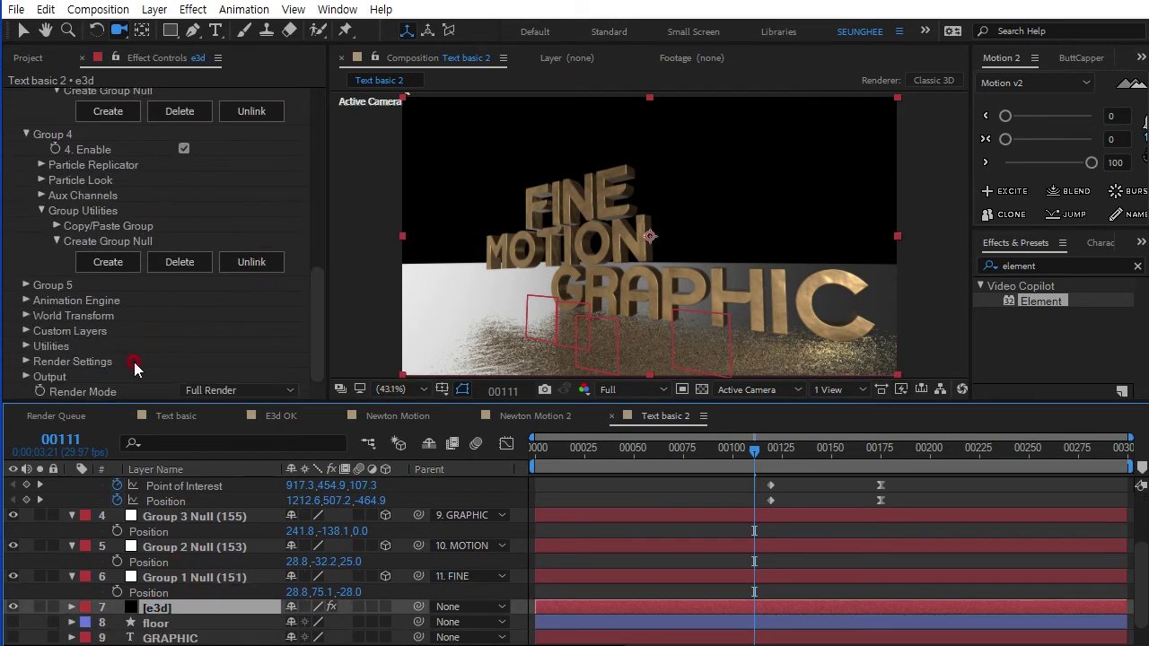
{"action": "left_click", "coordinate": [25, 361]}
{"action": "scroll", "coordinate": [224, 285], "scroll_direction": "down", "scroll_amount": 4}
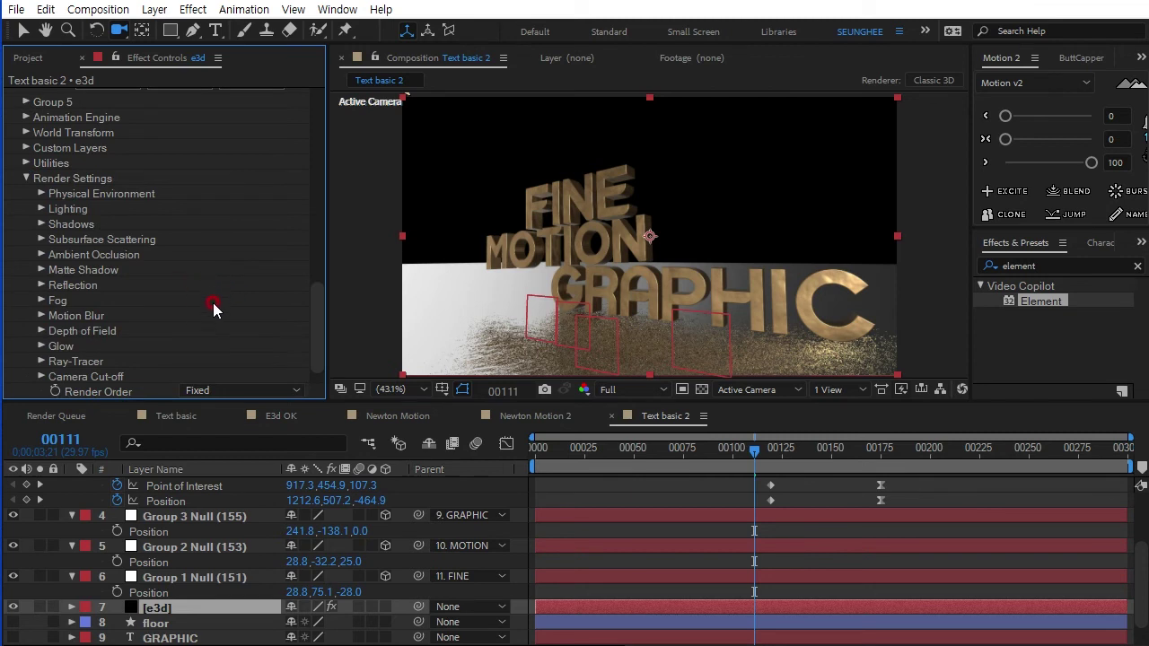
{"action": "left_click", "coordinate": [42, 255]}
{"action": "scroll", "coordinate": [190, 249], "scroll_direction": "down", "scroll_amount": 2}
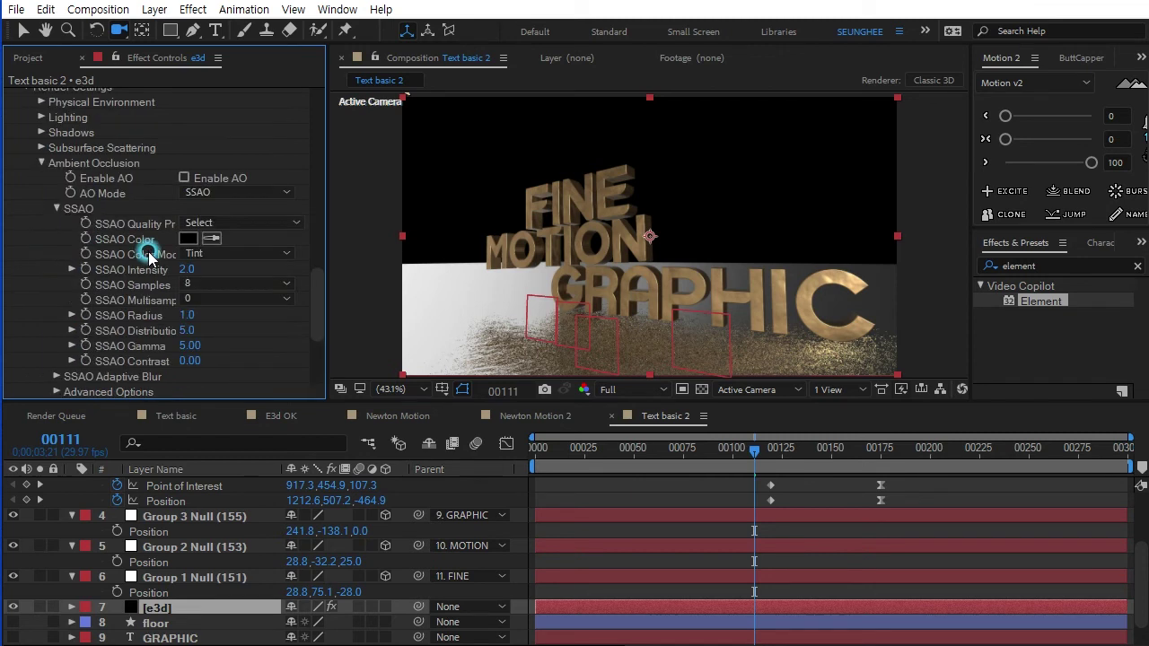
{"action": "left_click", "coordinate": [184, 178]}
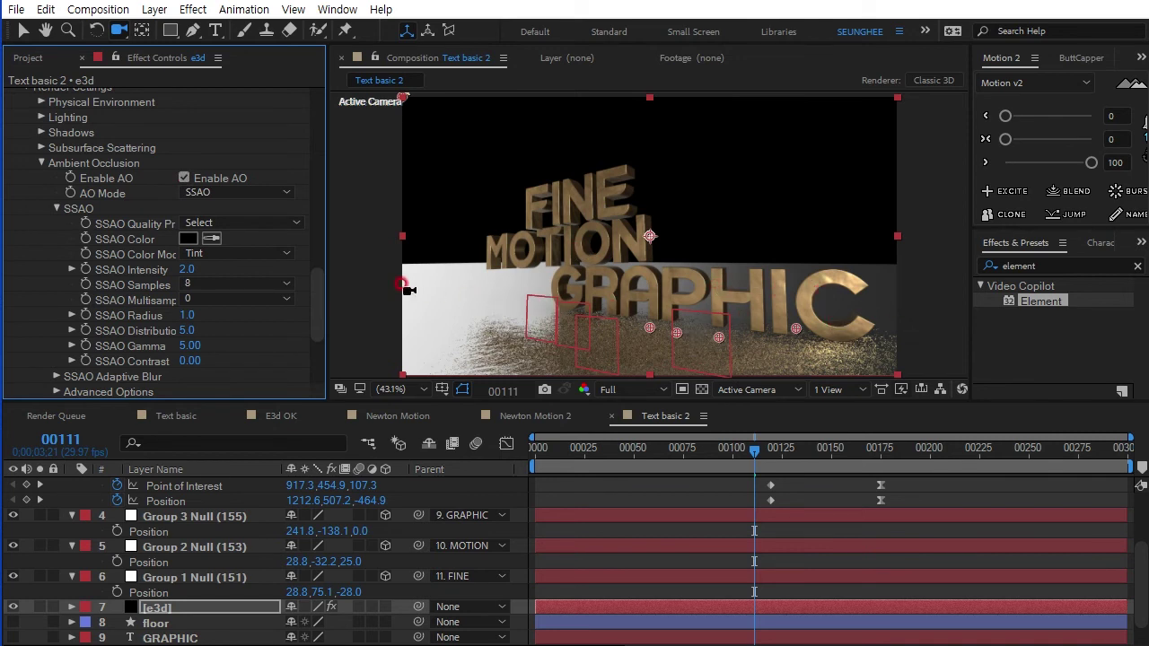
{"action": "left_click_drag", "start_coordinate": [189, 269], "coordinate": [251, 266]}
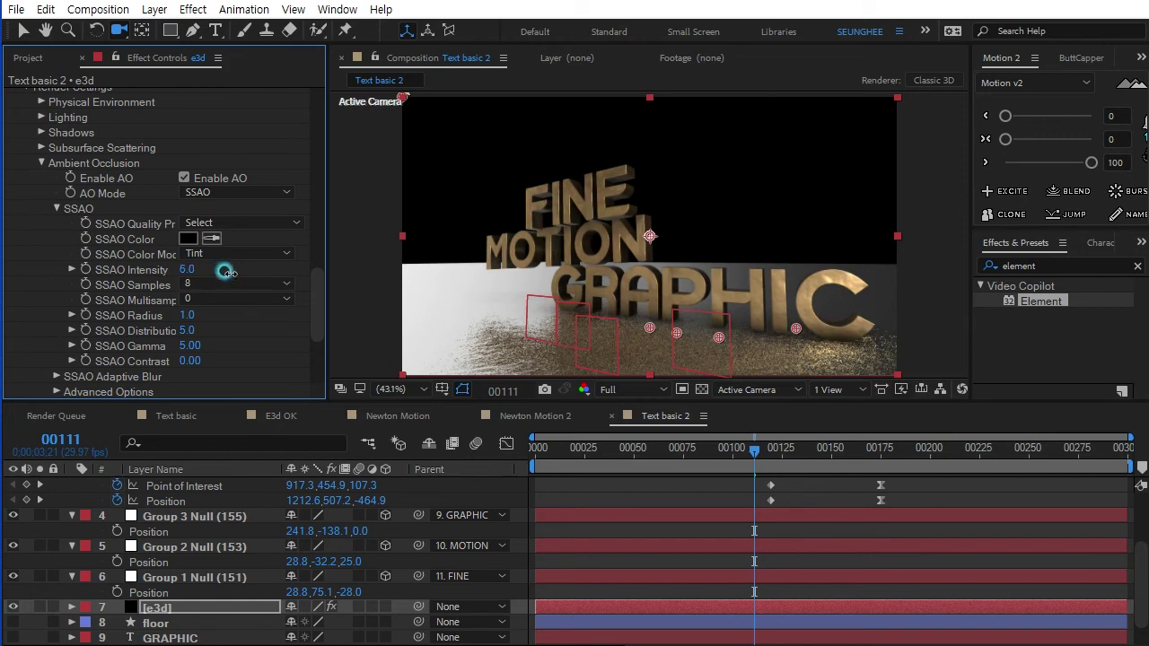
{"action": "scroll", "coordinate": [208, 232], "scroll_direction": "up", "scroll_amount": 3}
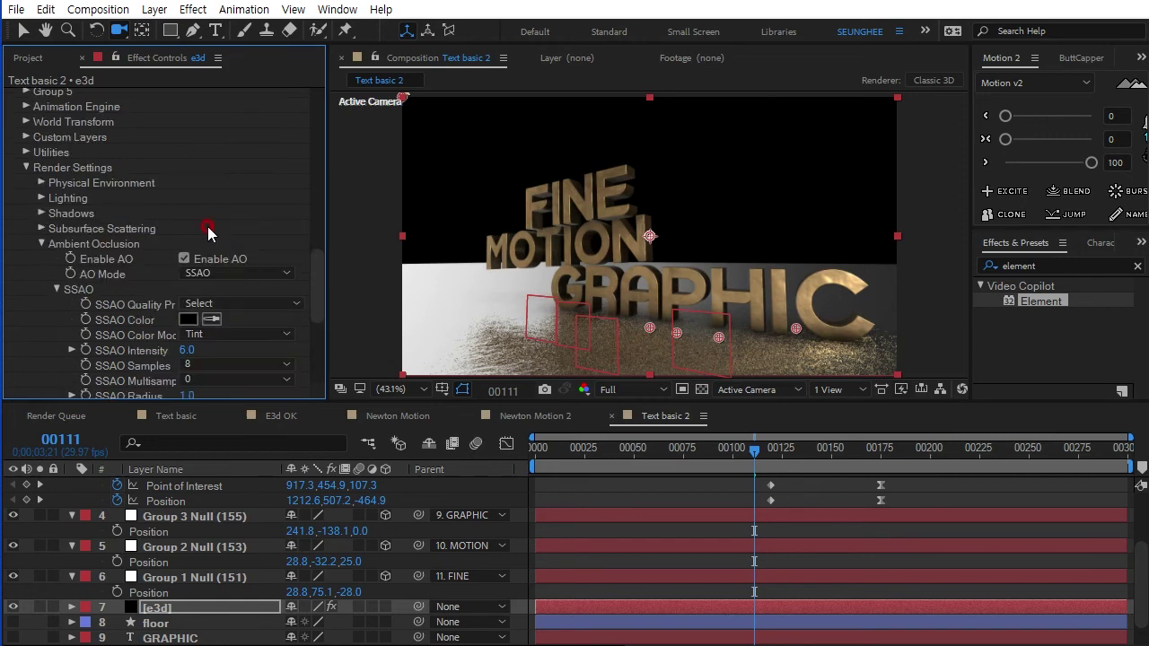
Adjust the physical environment exposure, set its influence to 60%, and rotate it -172° on X
{"action": "left_click", "coordinate": [41, 182]}
{"action": "left_click_drag", "start_coordinate": [182, 193], "coordinate": [171, 196]}
{"action": "left_click_drag", "start_coordinate": [182, 244], "coordinate": [212, 228]}
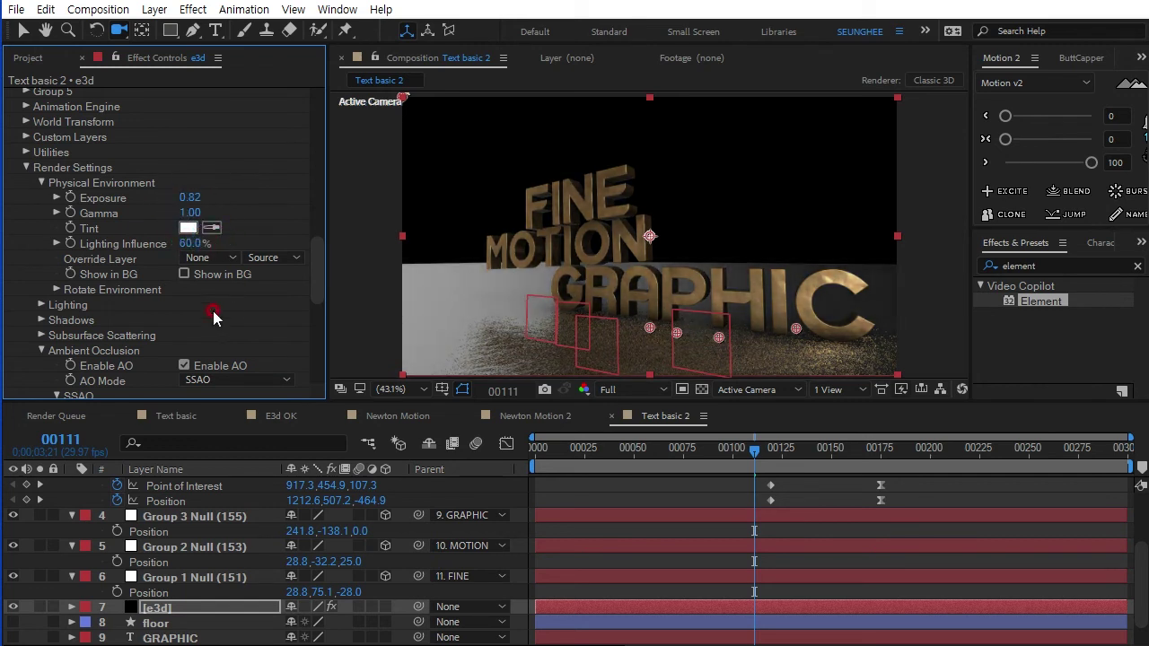
{"action": "left_click", "coordinate": [56, 290]}
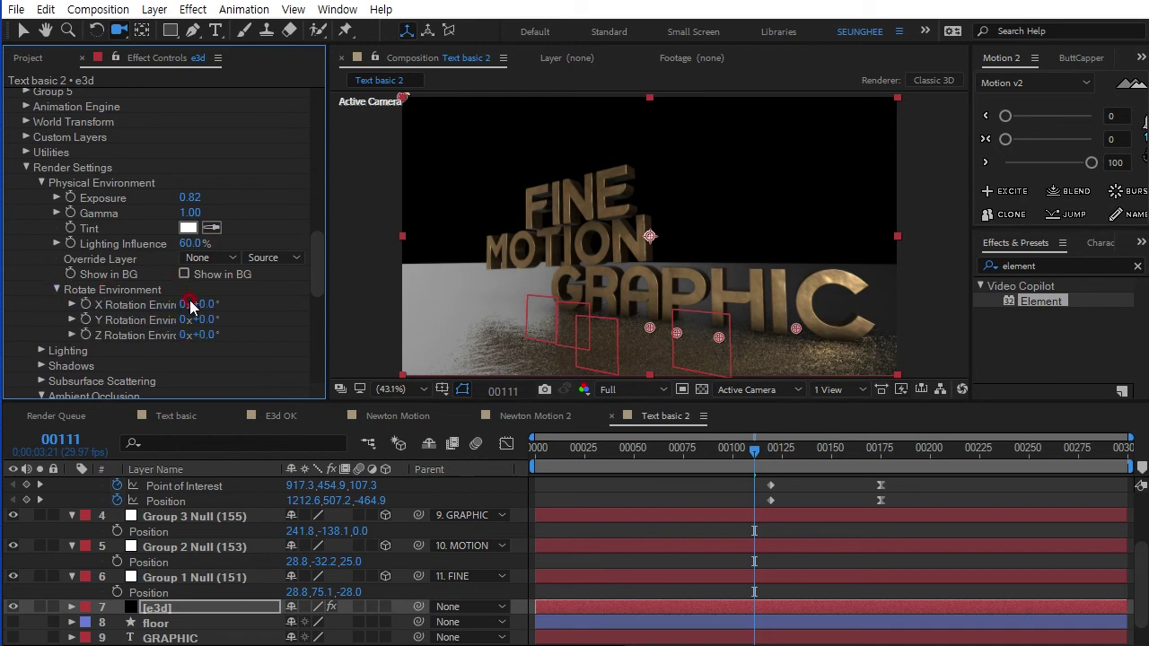
{"action": "left_click_drag", "start_coordinate": [201, 304], "coordinate": [50, 304]}
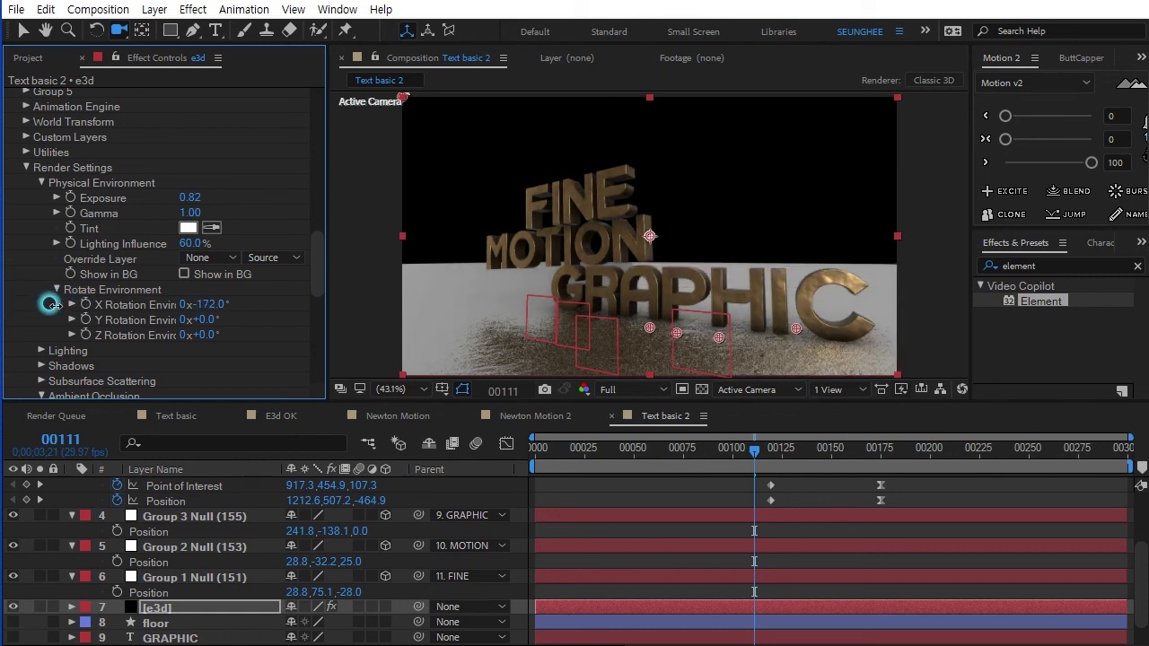
{"action": "left_click", "coordinate": [184, 274]}
Set added lighting to Stylized at 254% brightness and move Camera 1's first keyframes to frame 75
{"action": "left_click", "coordinate": [35, 351]}
{"action": "scroll", "coordinate": [287, 296], "scroll_direction": "down", "scroll_amount": 3}
{"action": "left_click", "coordinate": [198, 296]}
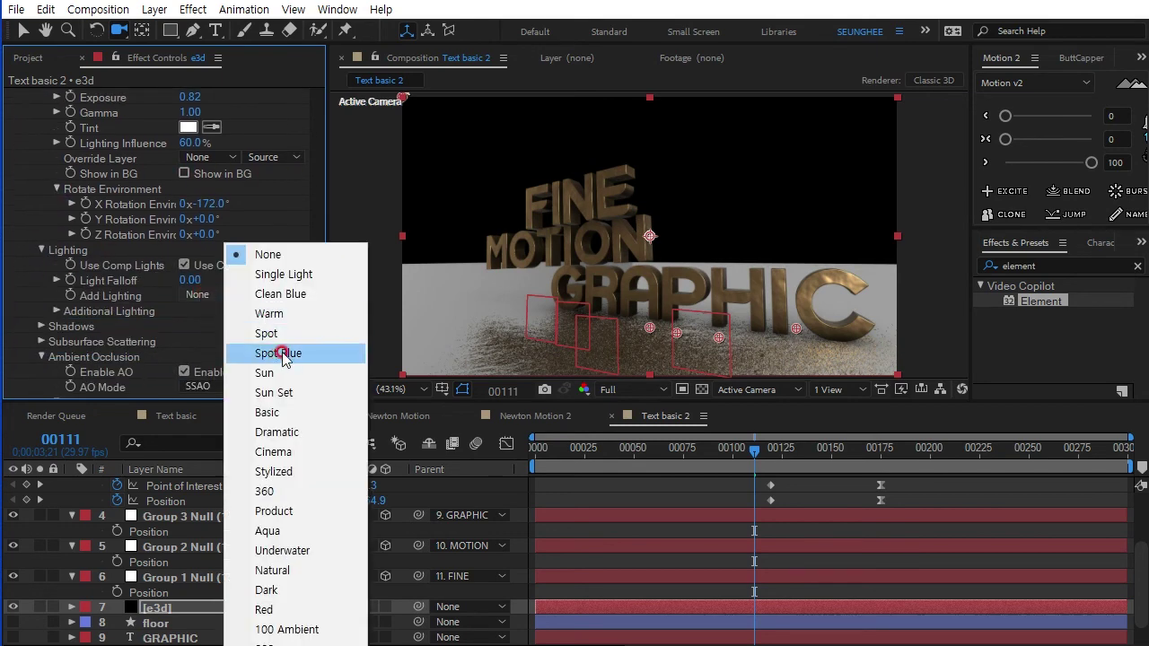
{"action": "left_click", "coordinate": [287, 353]}
{"action": "left_click", "coordinate": [231, 296]}
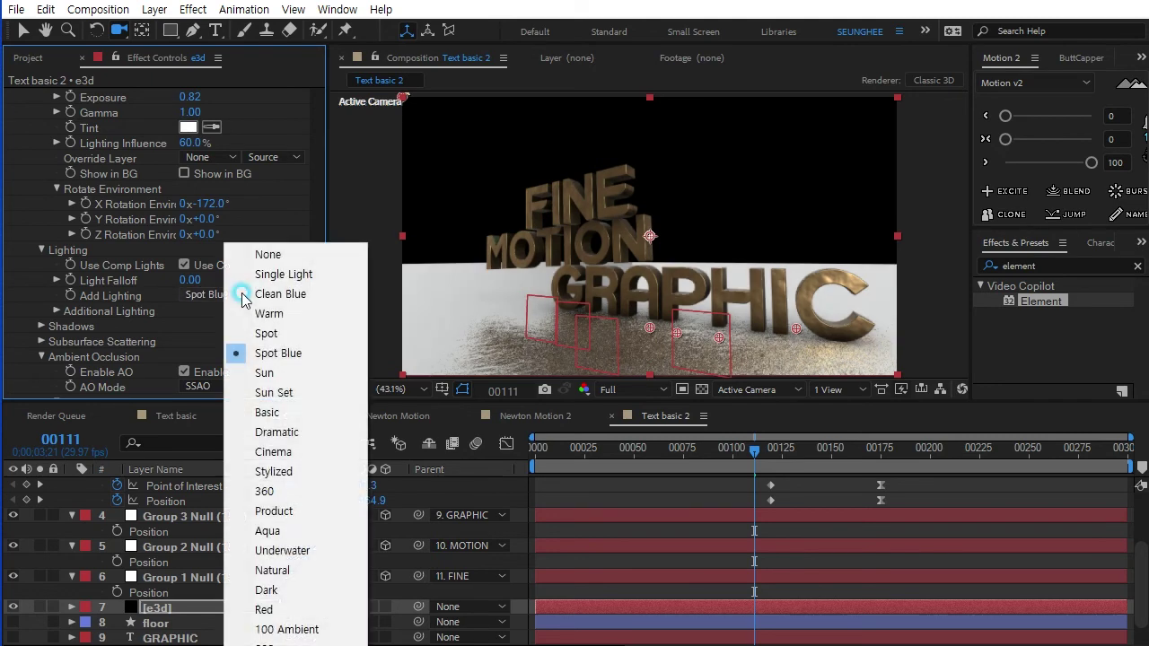
{"action": "left_click", "coordinate": [274, 464]}
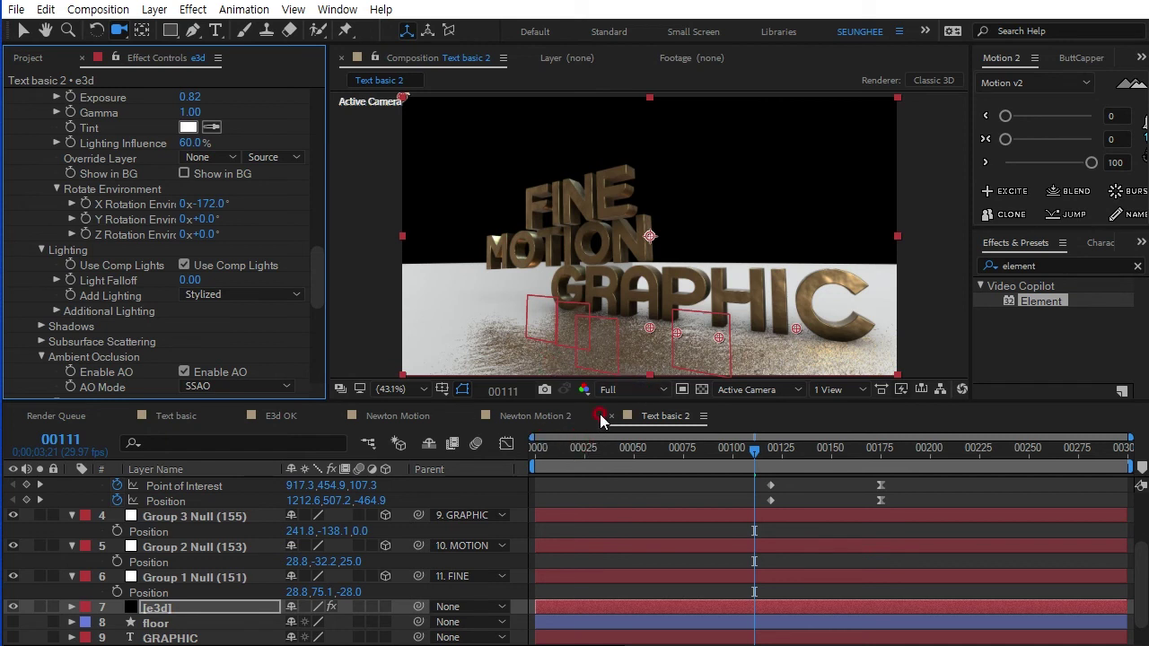
{"action": "left_click", "coordinate": [57, 311]}
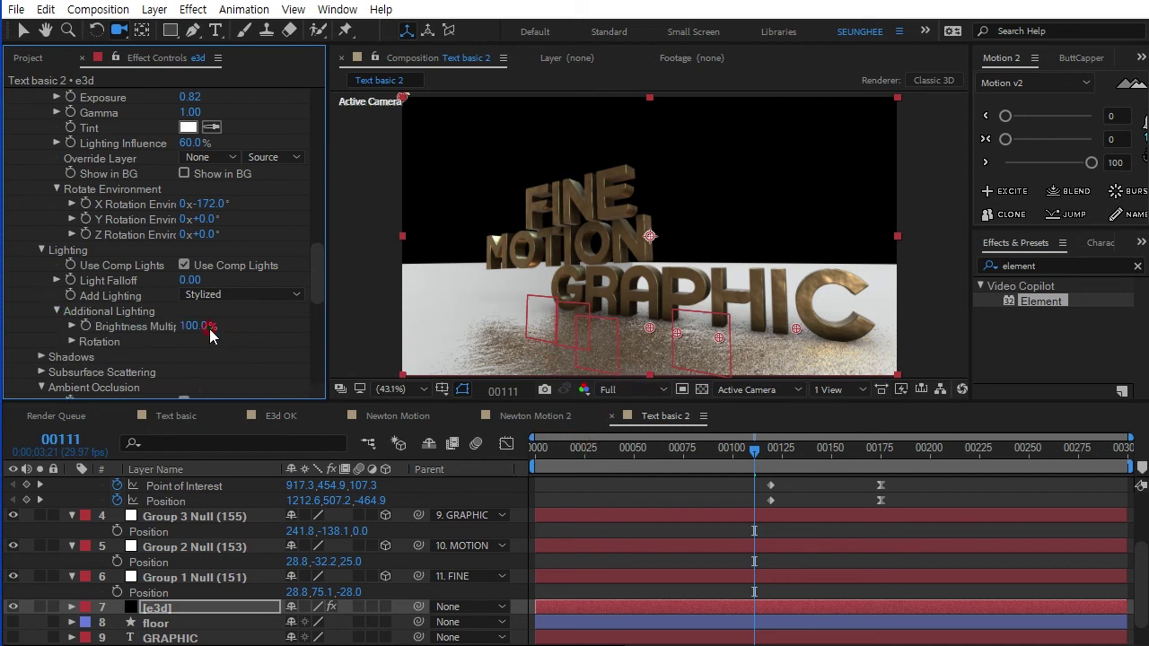
{"action": "left_click_drag", "start_coordinate": [187, 326], "coordinate": [320, 322]}
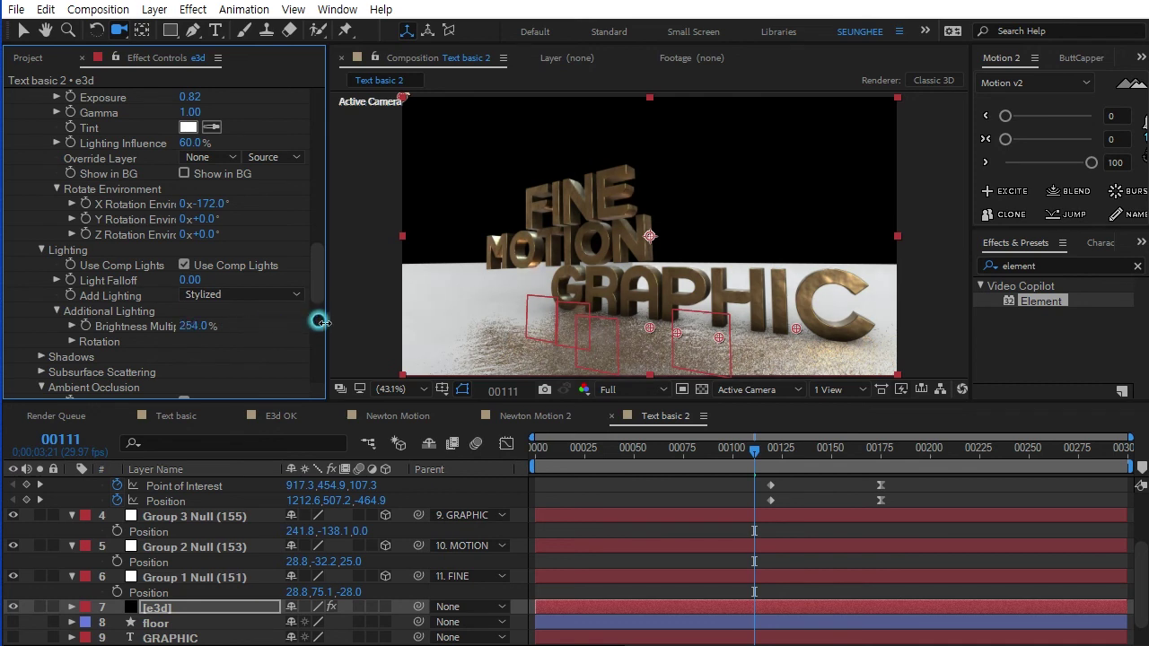
{"action": "left_click_drag", "start_coordinate": [754, 450], "coordinate": [680, 450]}
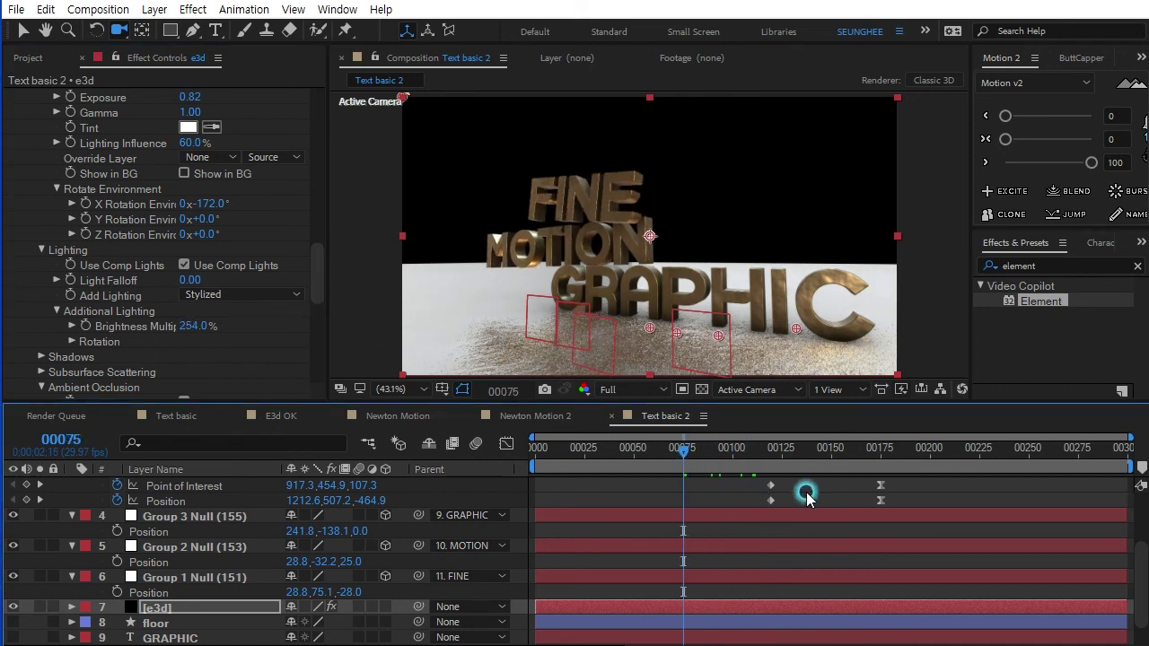
{"action": "mouse_move", "coordinate": [783, 503]}
{"action": "left_mouse_down"}
{"action": "mouse_move", "coordinate": [770, 492]}
{"action": "mouse_move", "coordinate": [684, 505]}
{"action": "left_mouse_up"}
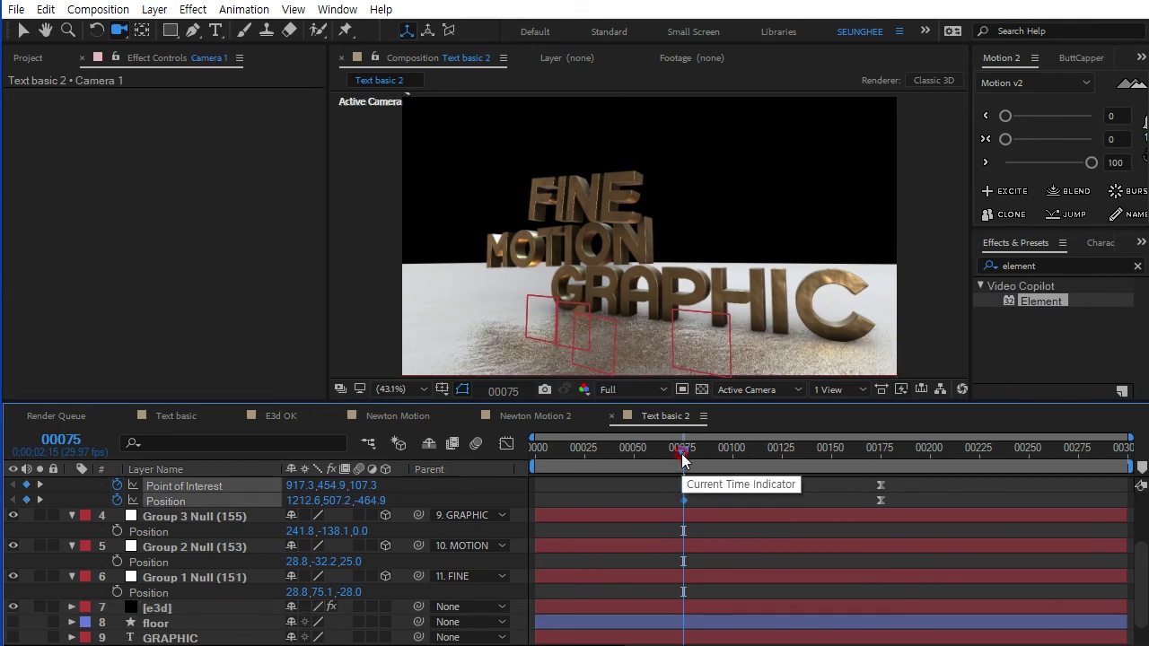
Play Text basic 2 from frame 0, review it in the maximized viewer, then restore the workspace
{"action": "left_click_drag", "start_coordinate": [684, 466], "coordinate": [406, 467]}
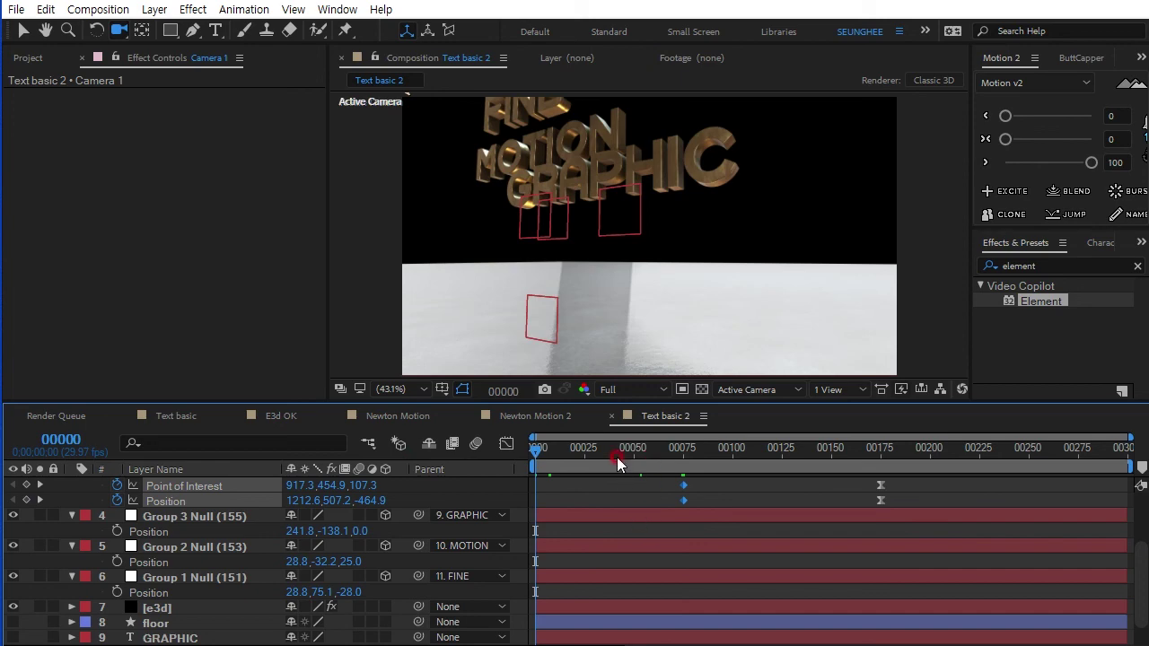
{"action": "key", "text": "space"}
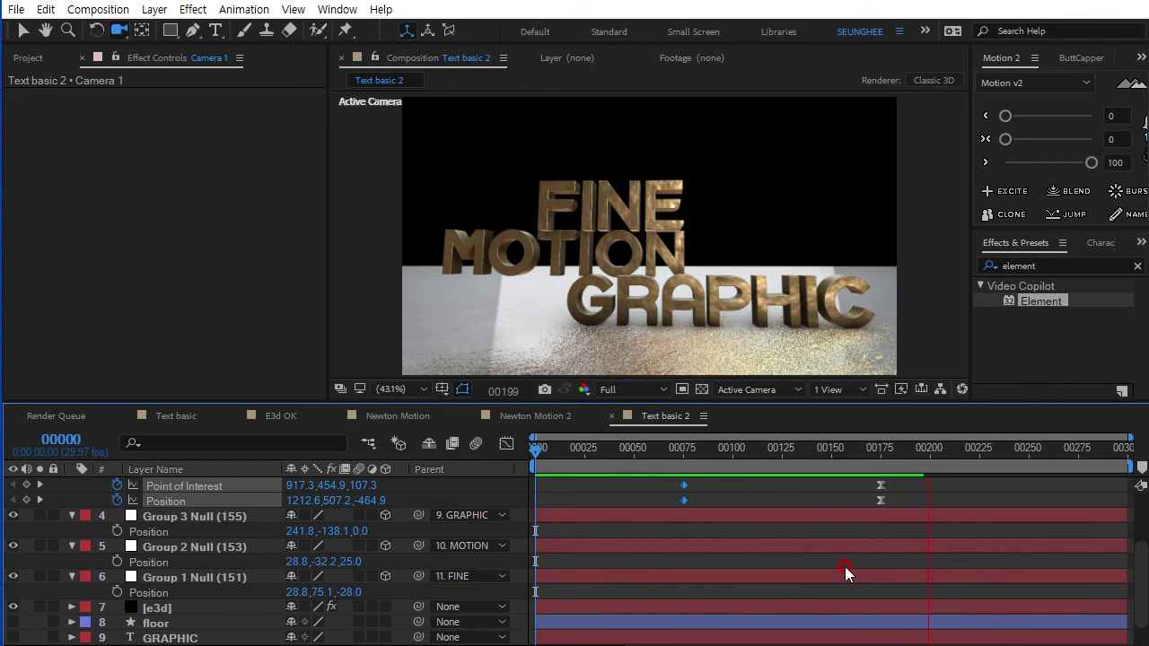
{"action": "key", "text": "space"}
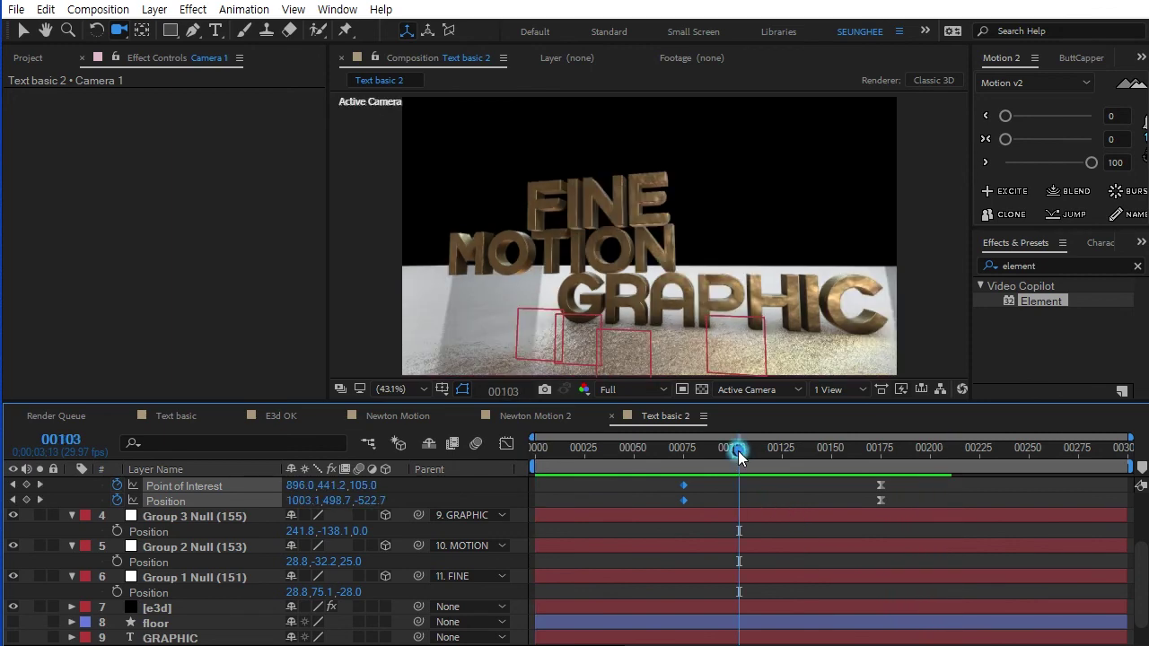
{"action": "left_click", "coordinate": [687, 468]}
{"action": "left_click", "coordinate": [627, 494]}
{"action": "key", "text": "grave"}
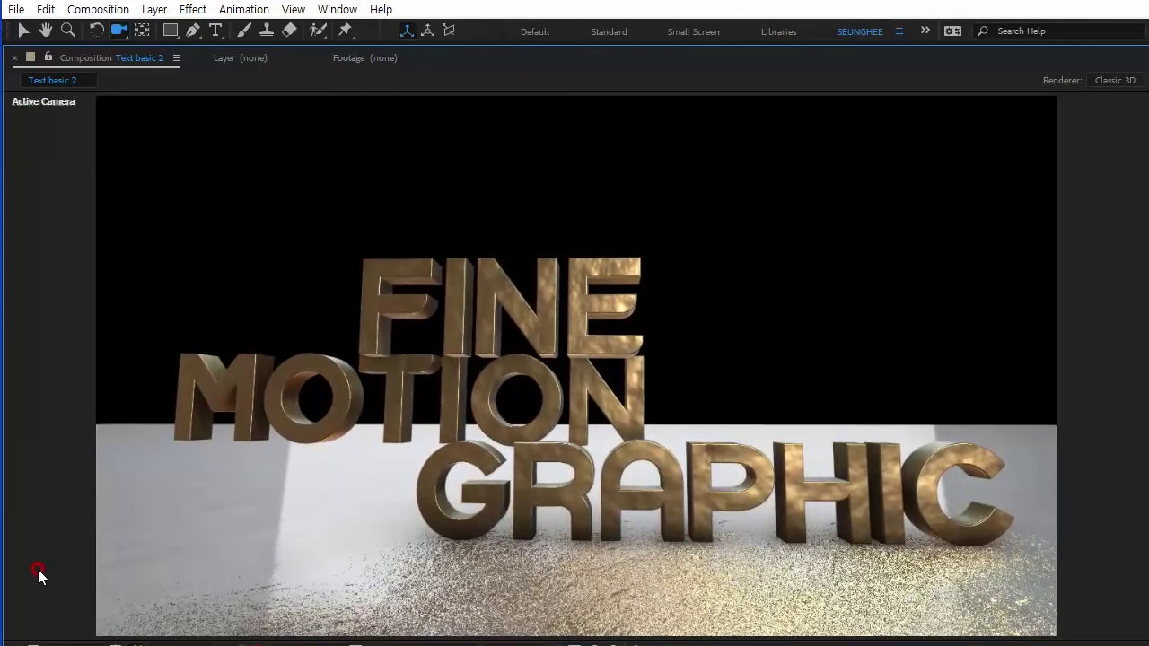
{"action": "key", "text": "space"}
{"action": "key", "text": "grave"}
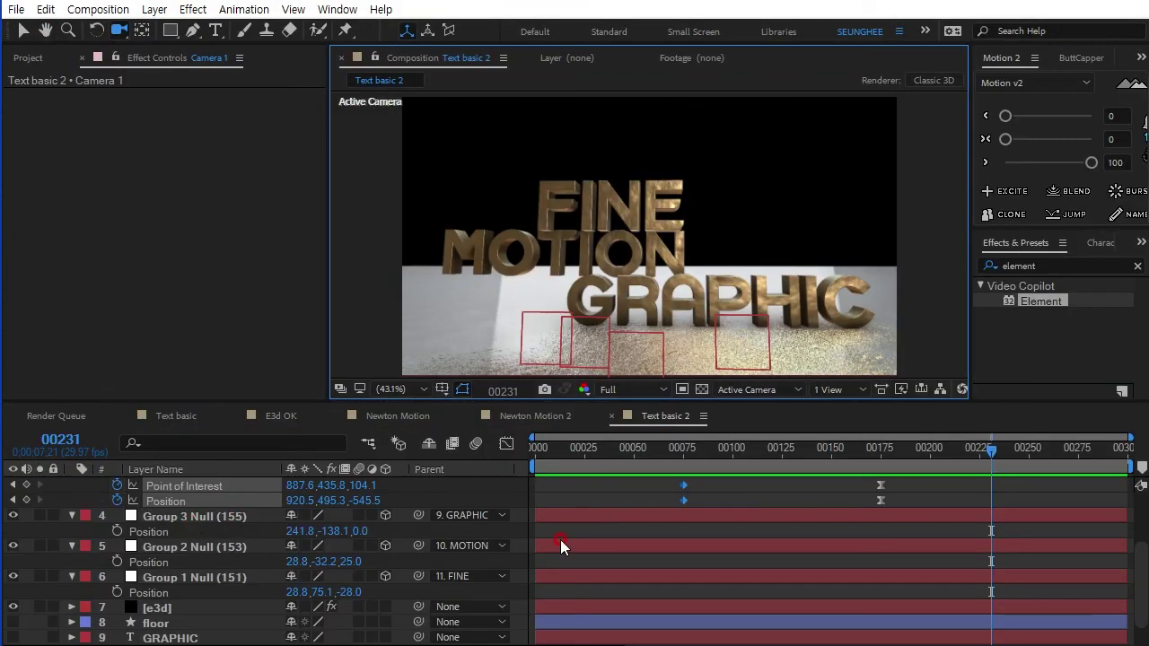